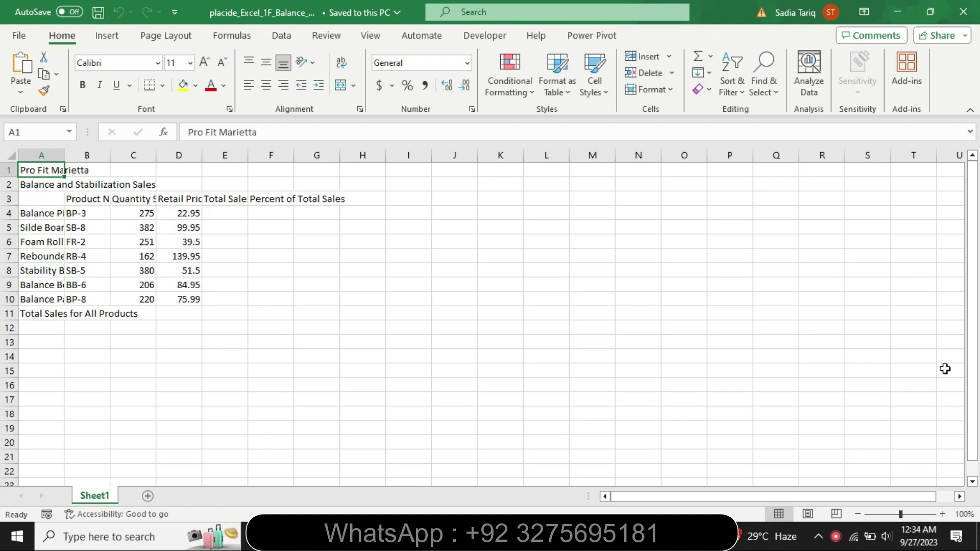
Step: Switch to the Word instructions document and highlight the title Excel_1F_Balance_Sales in yellow, comparing it with the Excel workbook
left_click(499, 536)
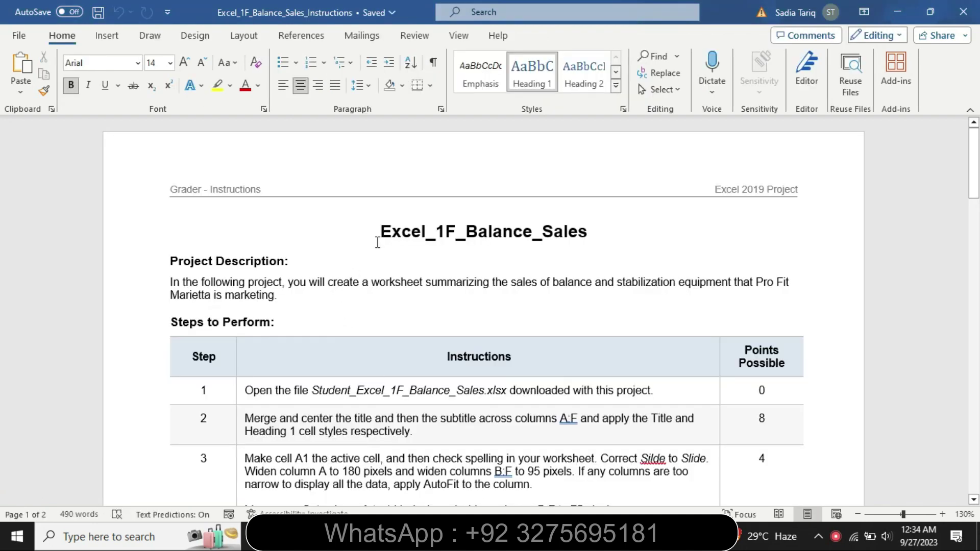
left_click_drag(381, 232, 620, 233)
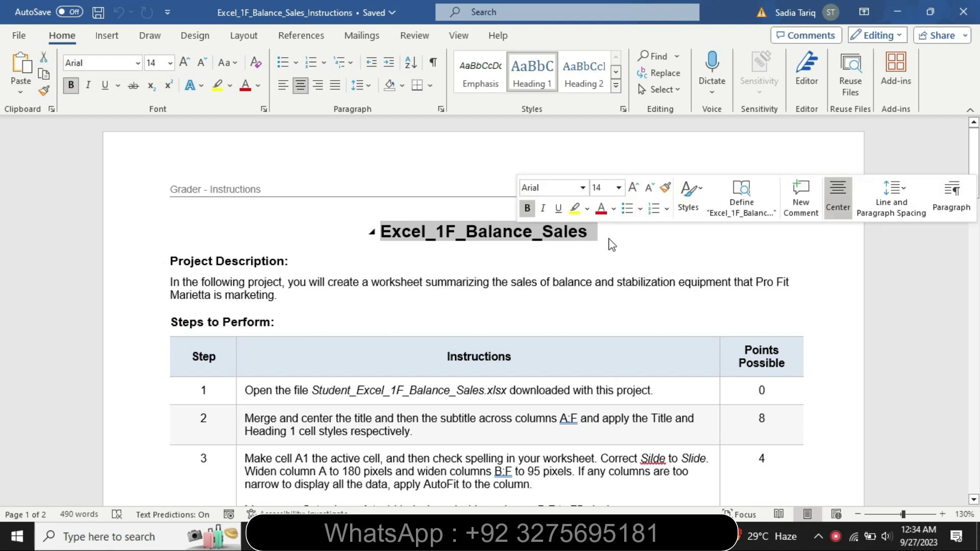
left_click(580, 209)
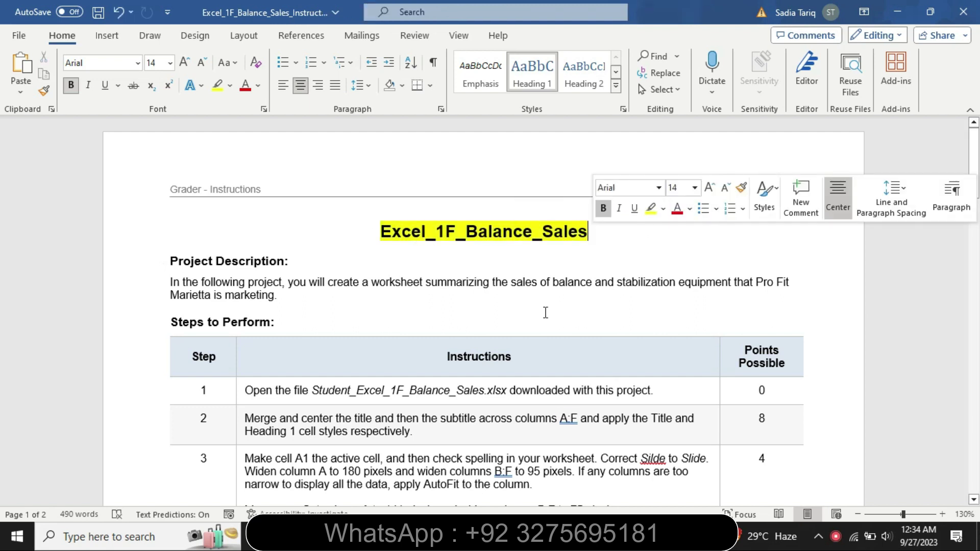
key("alt+Tab")
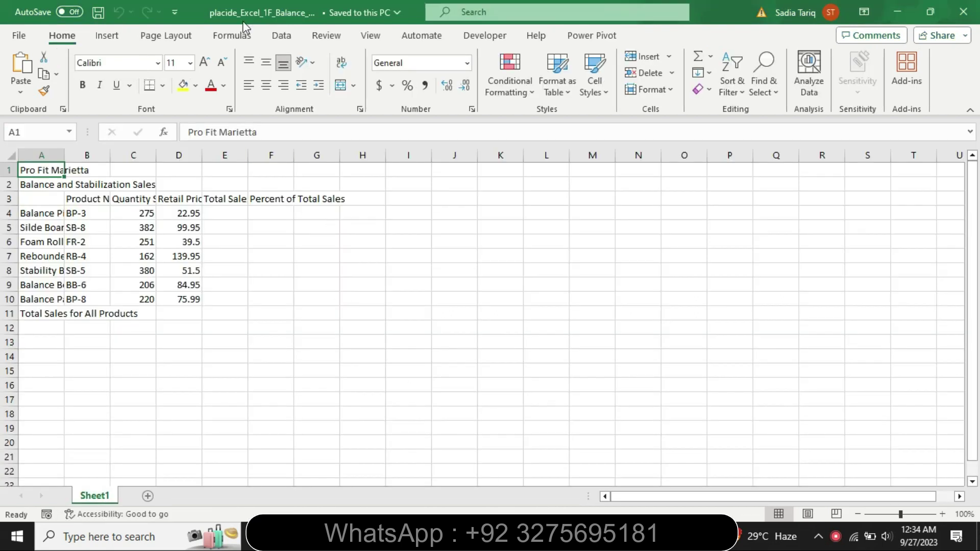
key("alt+Tab")
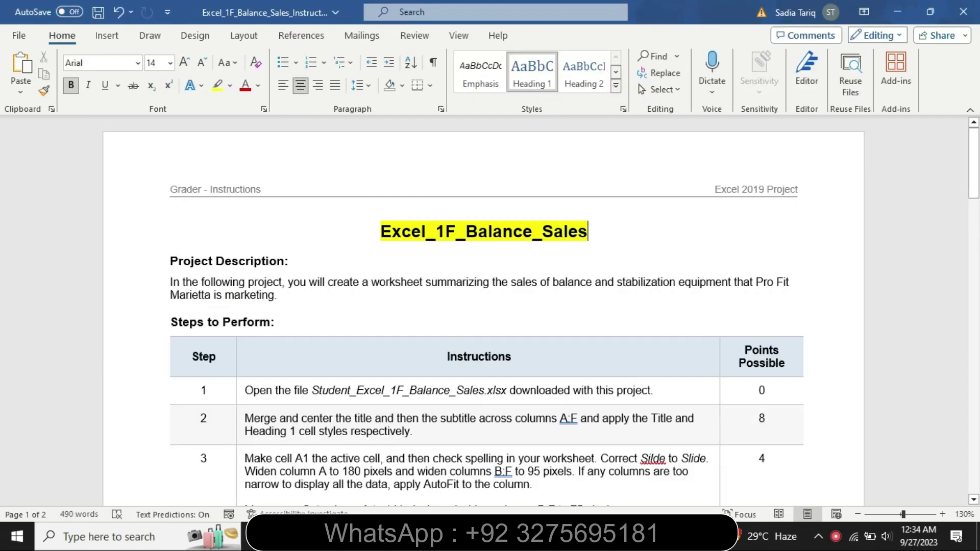
Step: Highlight the Project Description heading and its paragraph in yellow
left_click_drag(282, 267, 313, 306)
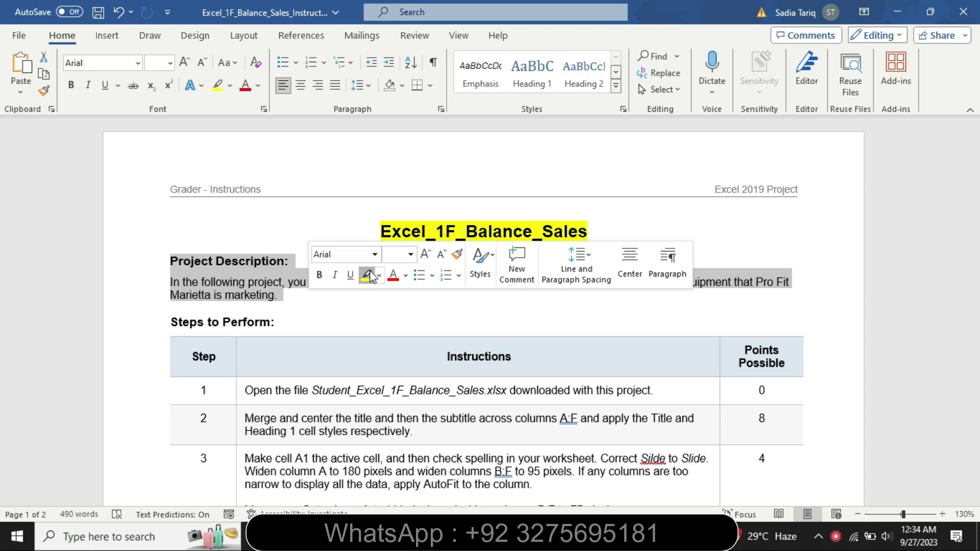
left_click(369, 276)
left_click(201, 273)
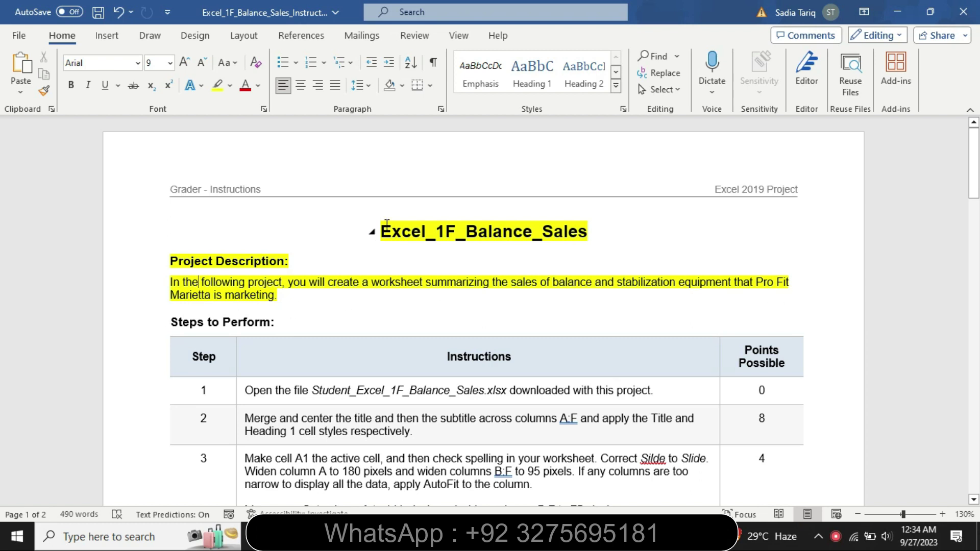
Step: Remove the highlighting from the document title and the Project Description section
left_click_drag(384, 226, 281, 296)
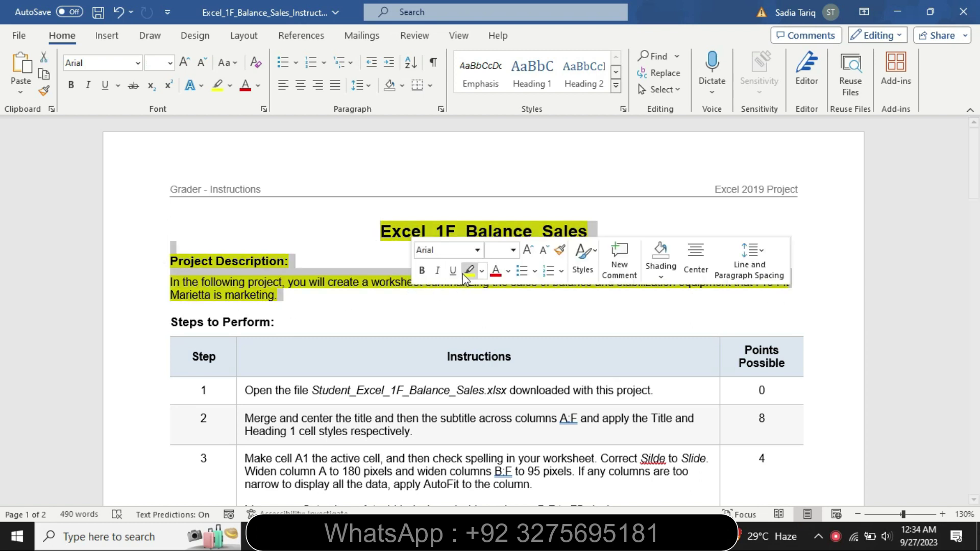
left_click(482, 272)
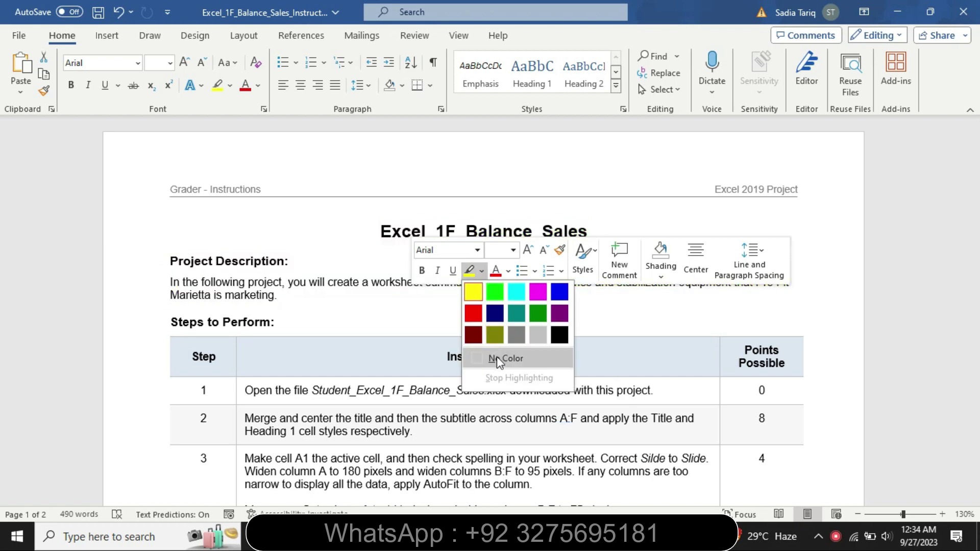
left_click(435, 356)
Step: Highlight the step 1 instruction in yellow and check the workbook in Excel before returning to Word
left_click_drag(973, 164, 974, 182)
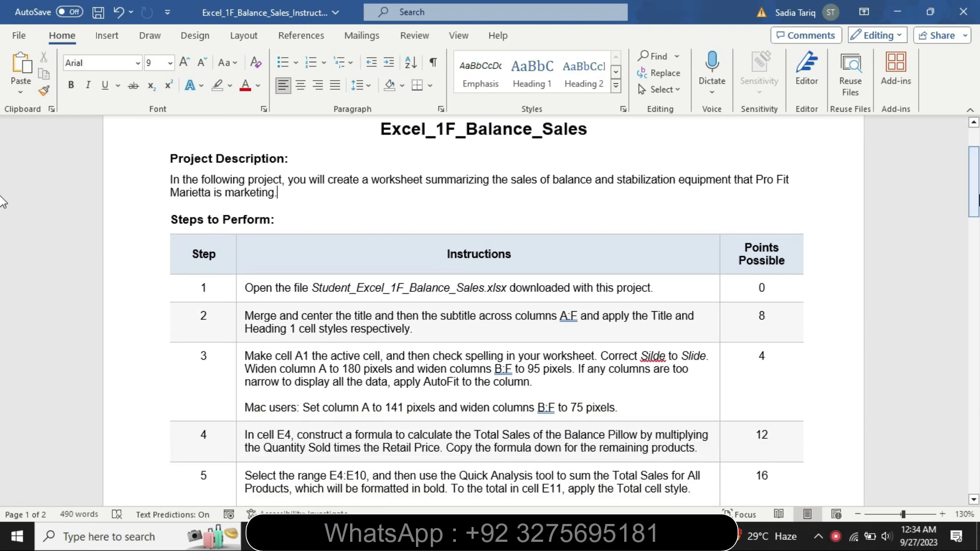
left_click(238, 299)
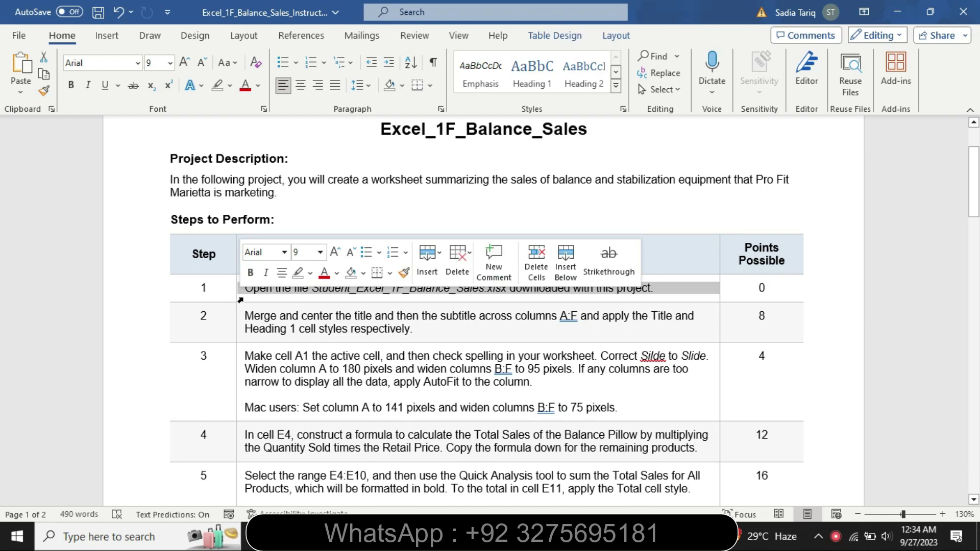
left_click(311, 274)
left_click(302, 293)
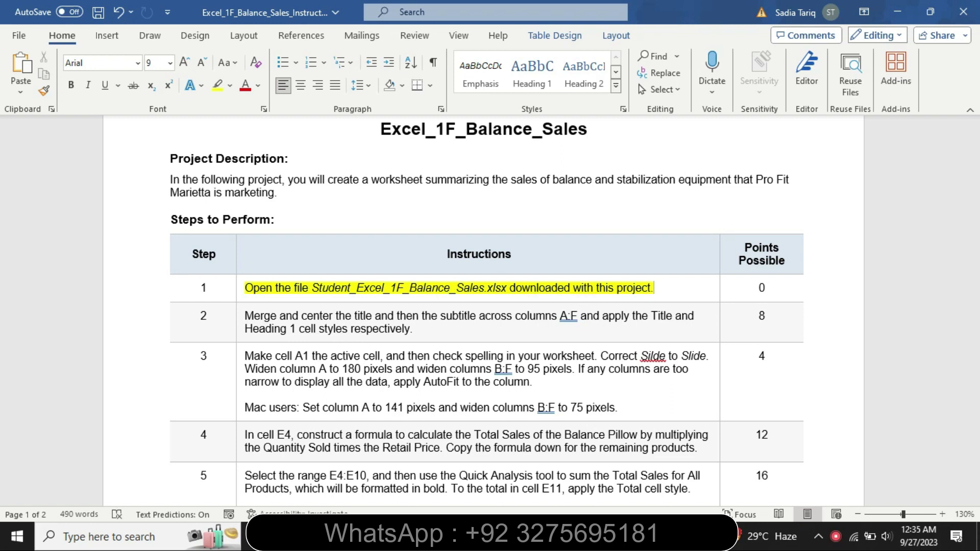
key("alt+Tab")
mouse_move(974, 247)
left_mouse_down()
mouse_move(977, 321)
mouse_move(977, 230)
left_mouse_up()
key("alt+Tab")
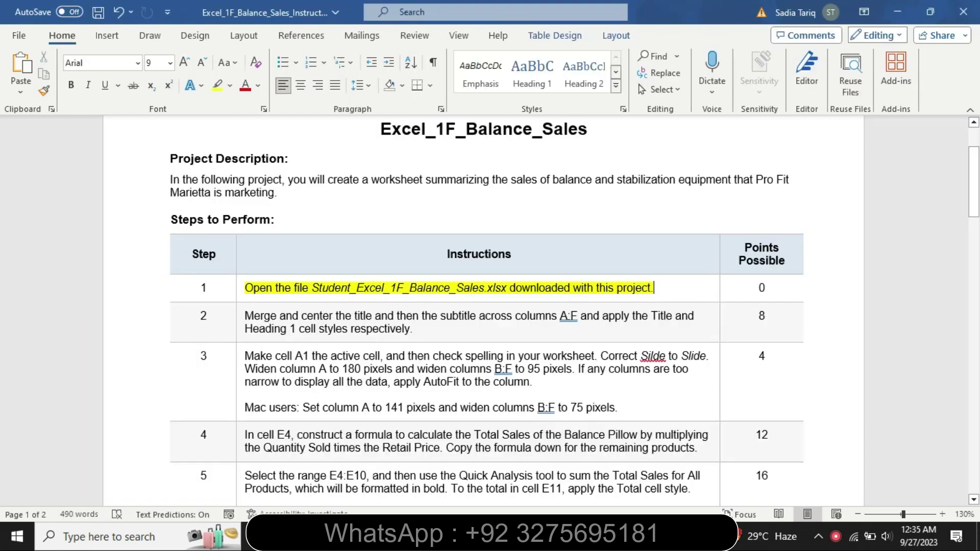
Step: Clear the highlight colour from the step 1 instruction
left_click(240, 295)
left_click(314, 277)
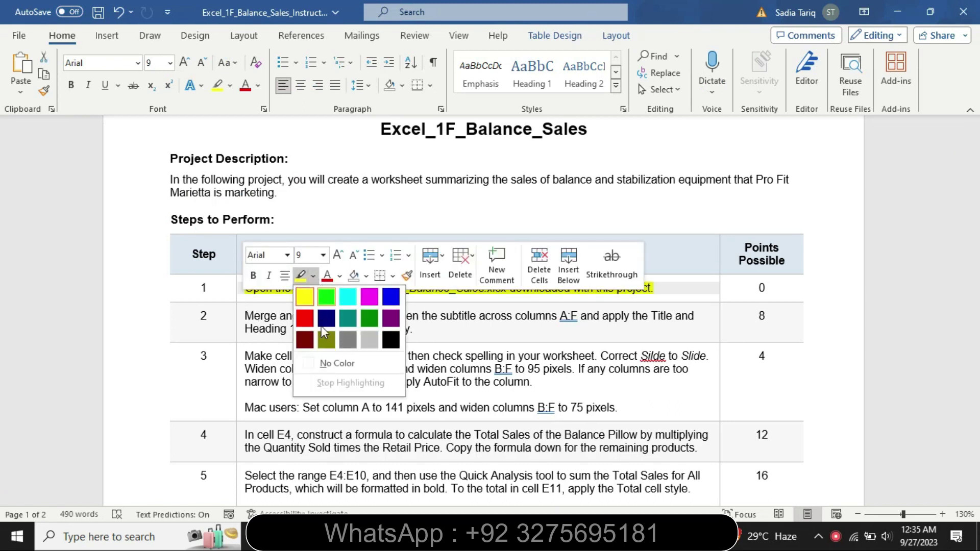
left_click(332, 368)
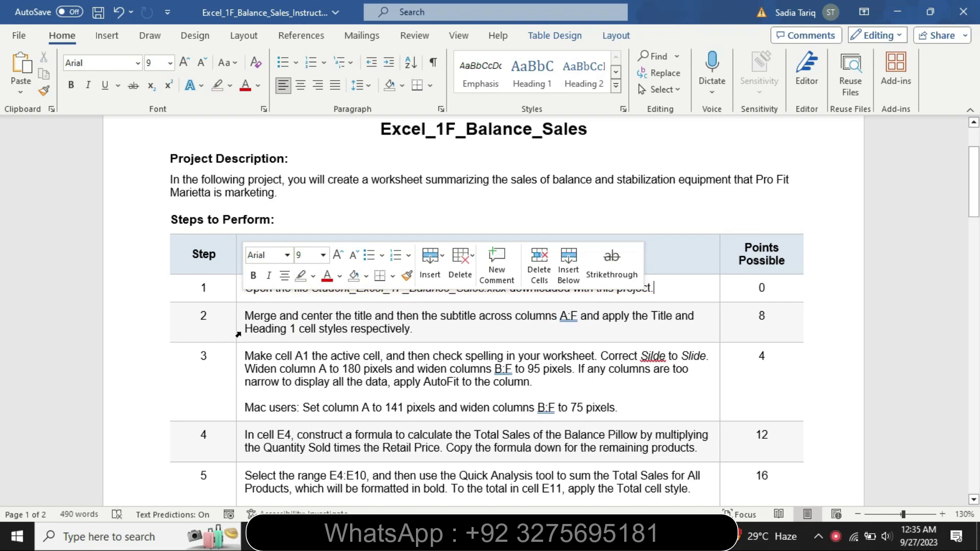
Step: Set the step 2 instruction text to font size 16 and highlight it in yellow
left_click(238, 335)
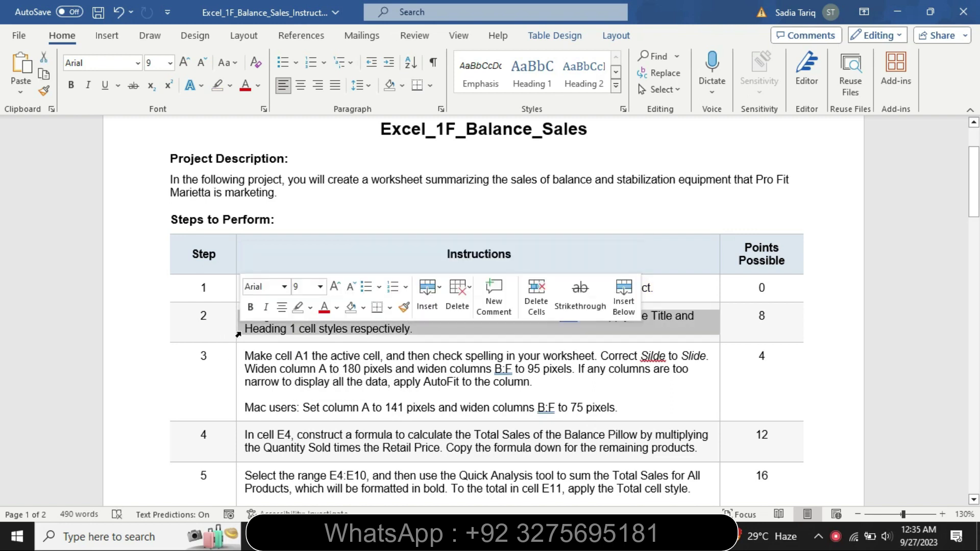
left_click(322, 288)
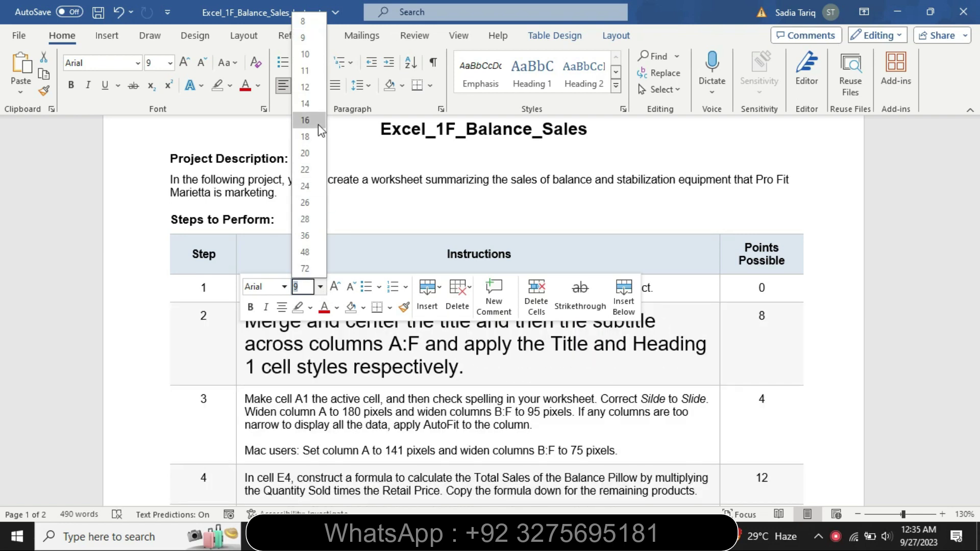
left_click(318, 124)
left_click(230, 85)
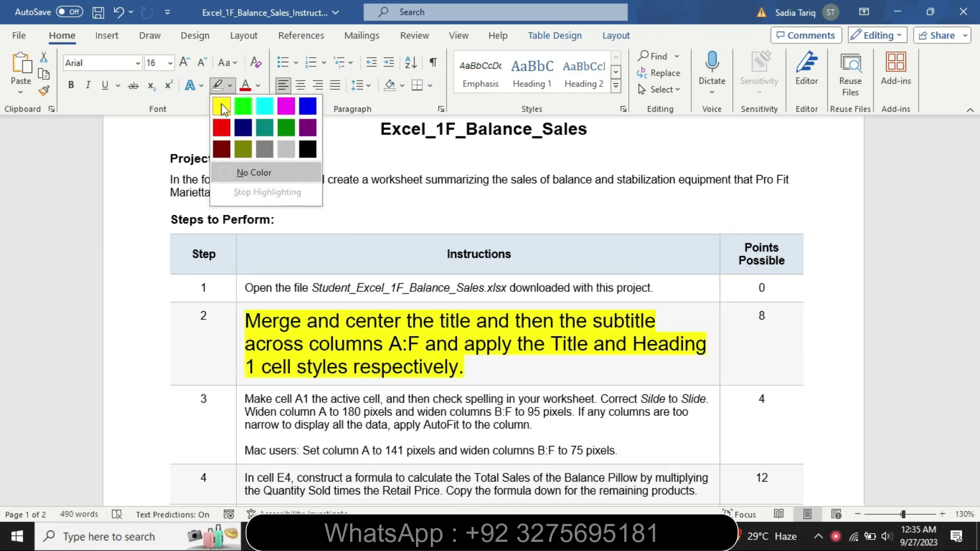
left_click(222, 107)
Step: Change the highlight of "Merge and center the title and then the subtitle across columns A:F" in step 2 to turquoise
left_click_drag(255, 318, 416, 339)
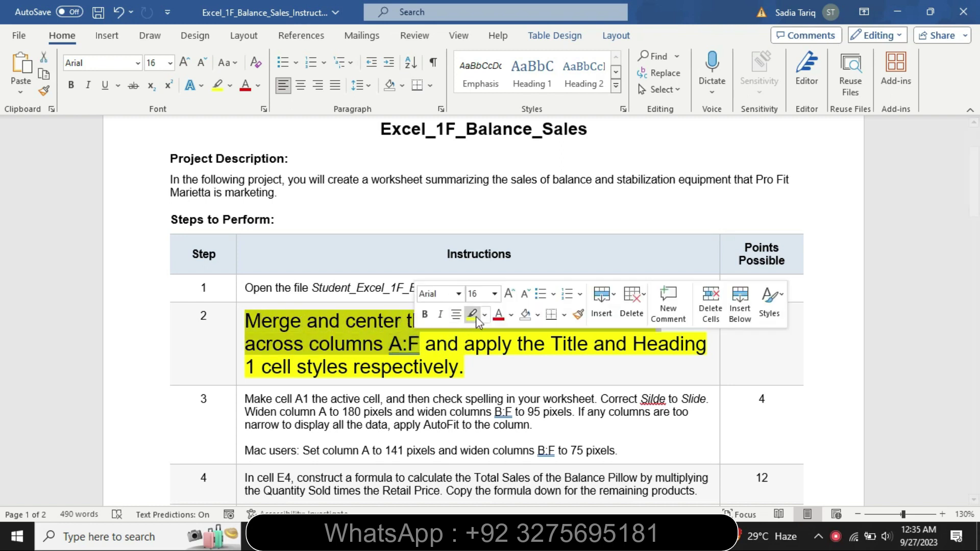
left_click(485, 314)
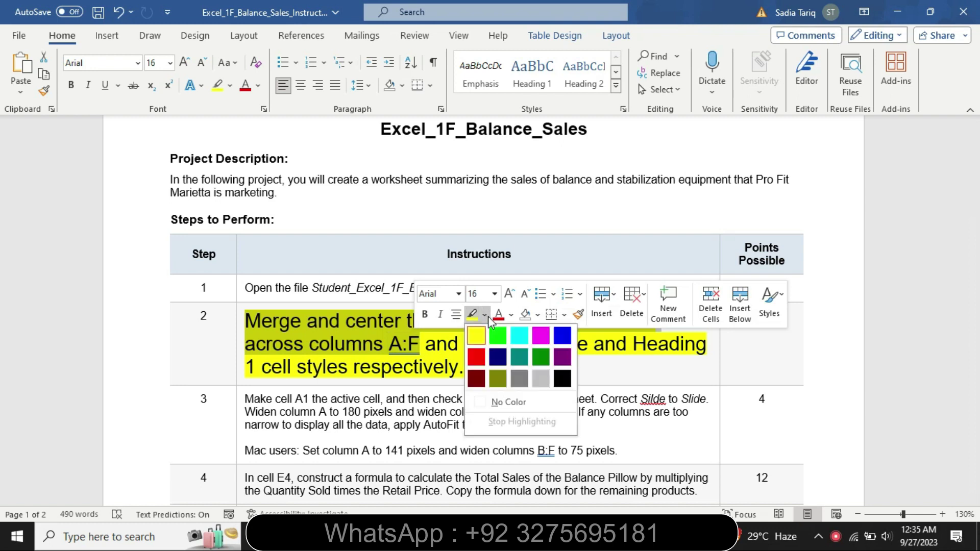
left_click(519, 335)
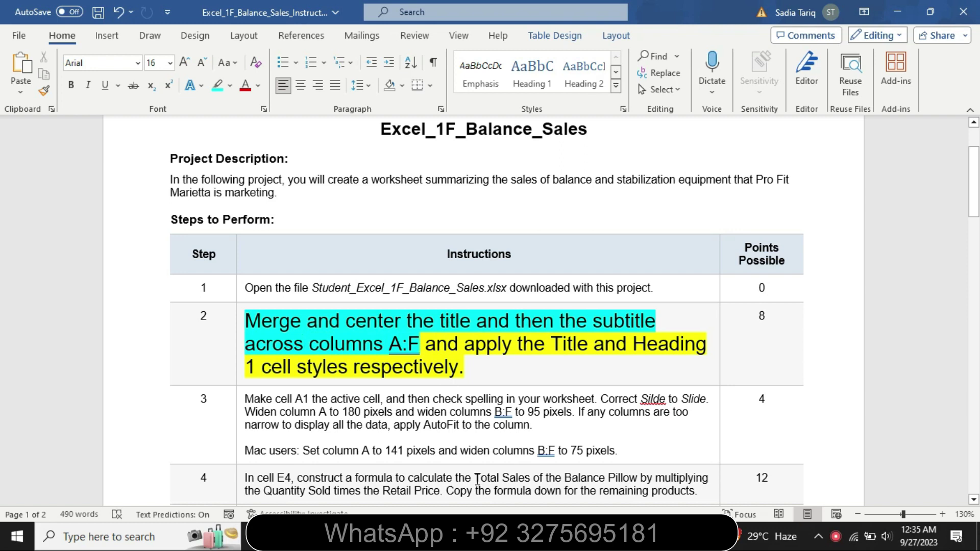
Step: Switch to the Excel workbook and merge and center the title Pro Fit Marietta across A1:F1
mouse_move(576, 538)
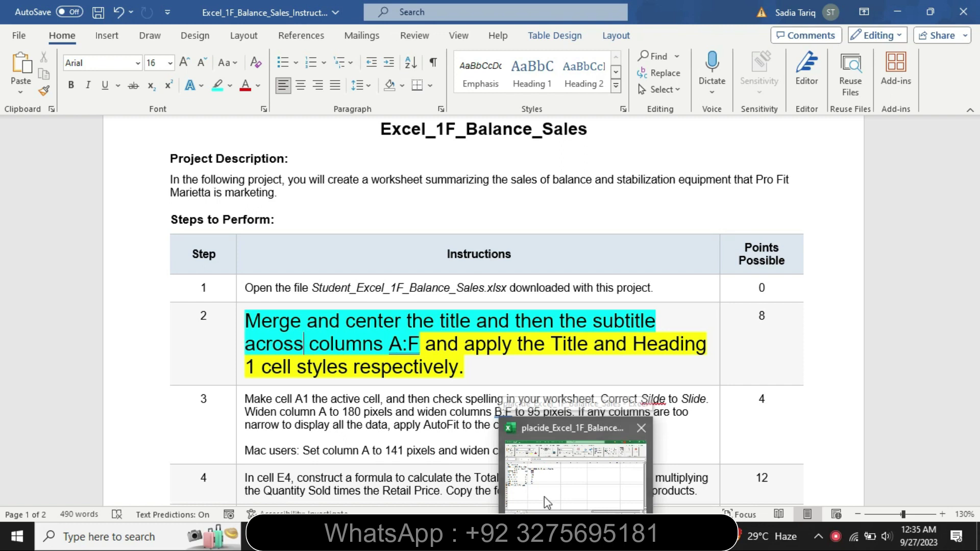
left_click(576, 537)
left_click(576, 537)
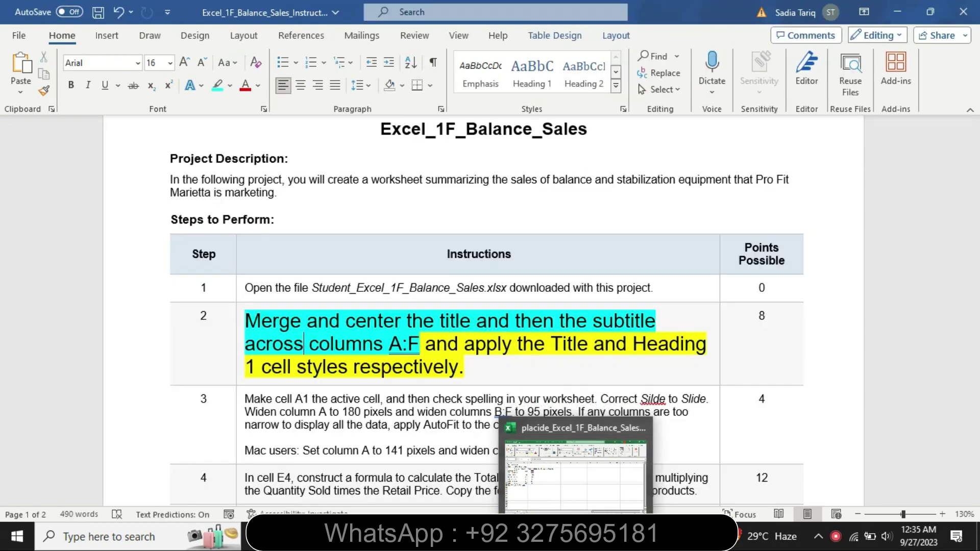
left_click(576, 537)
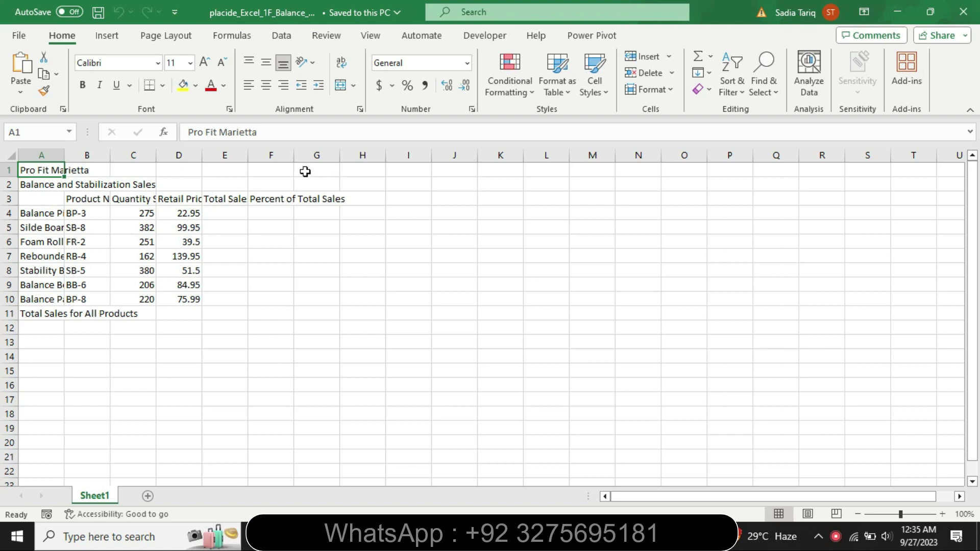
left_click(274, 172, "shift")
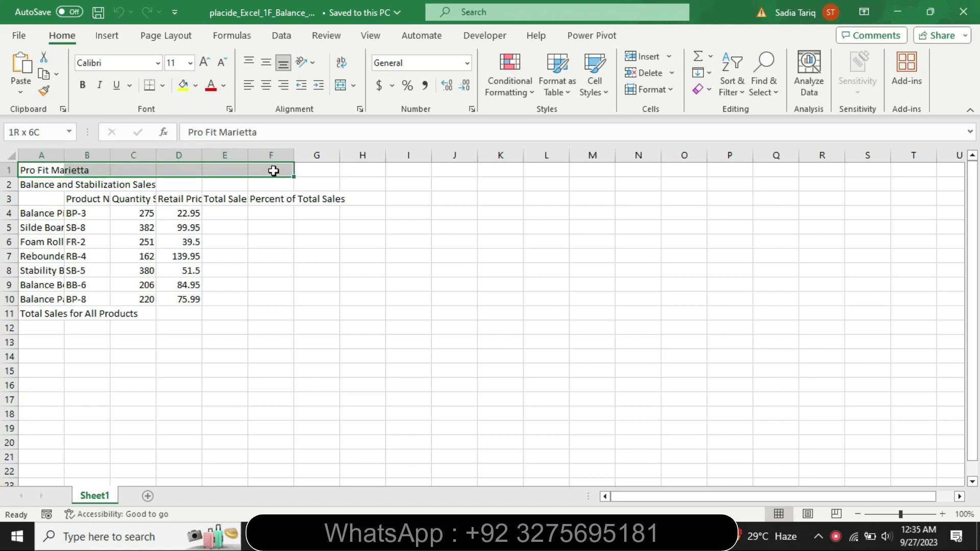
left_click(339, 87)
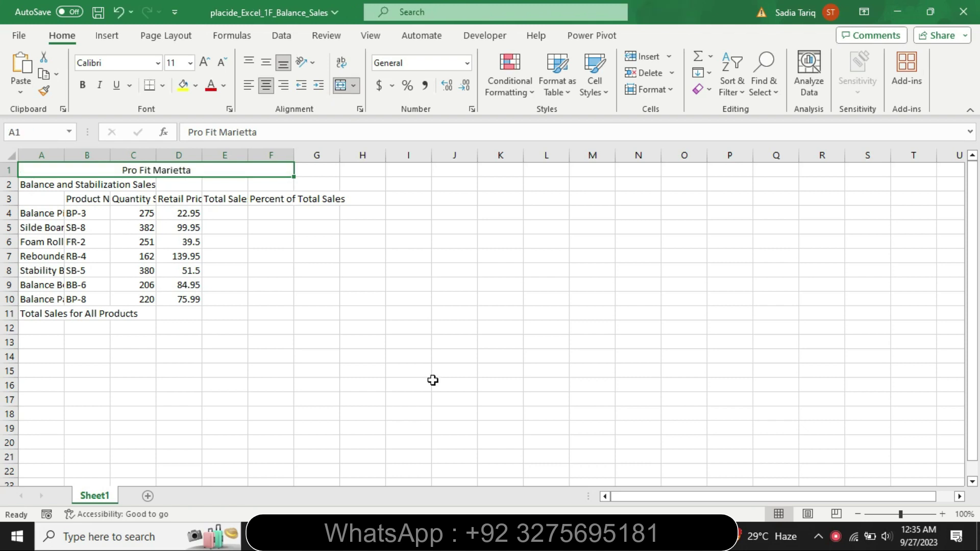
Step: Check the step 2 instruction in Word, then merge and center the subtitle across A2:F2 in Excel
key("alt+Tab")
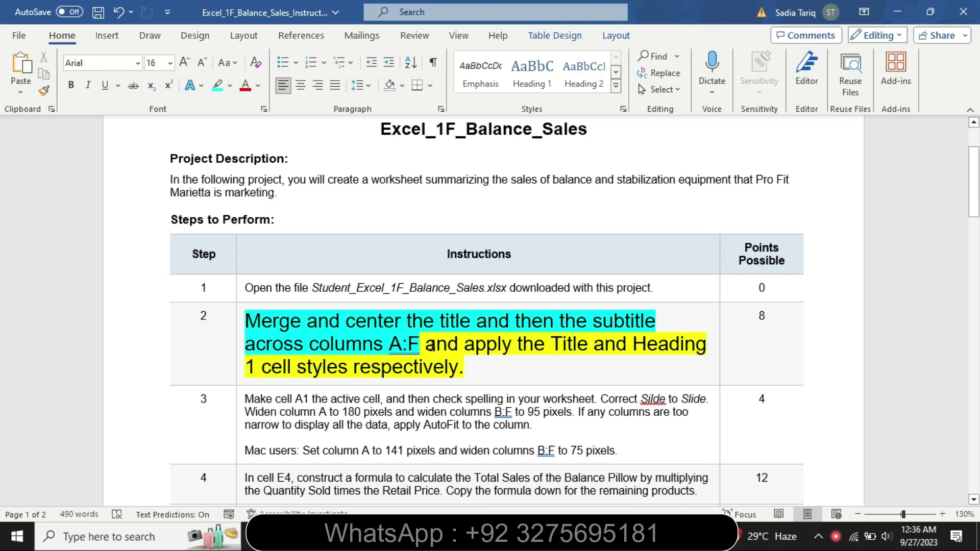
key("alt+Tab")
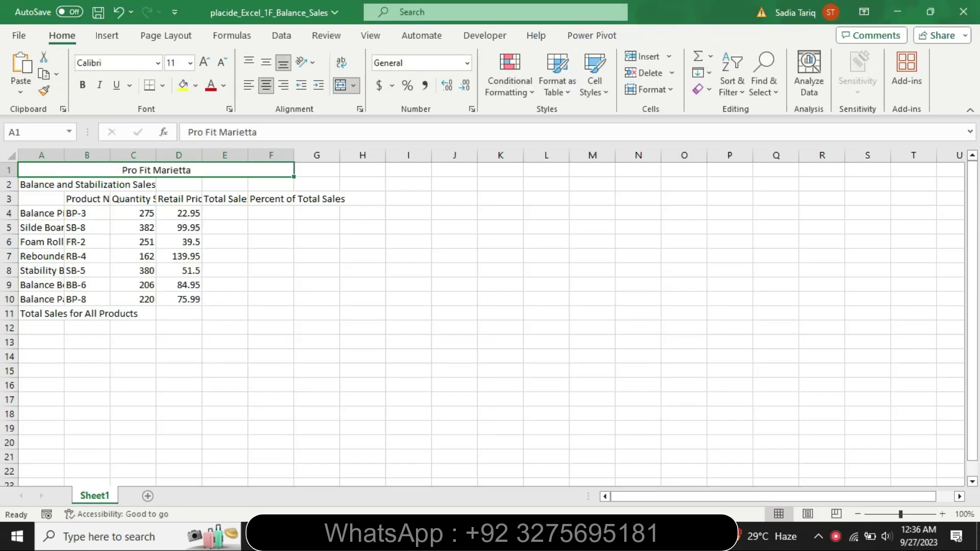
left_click(49, 186)
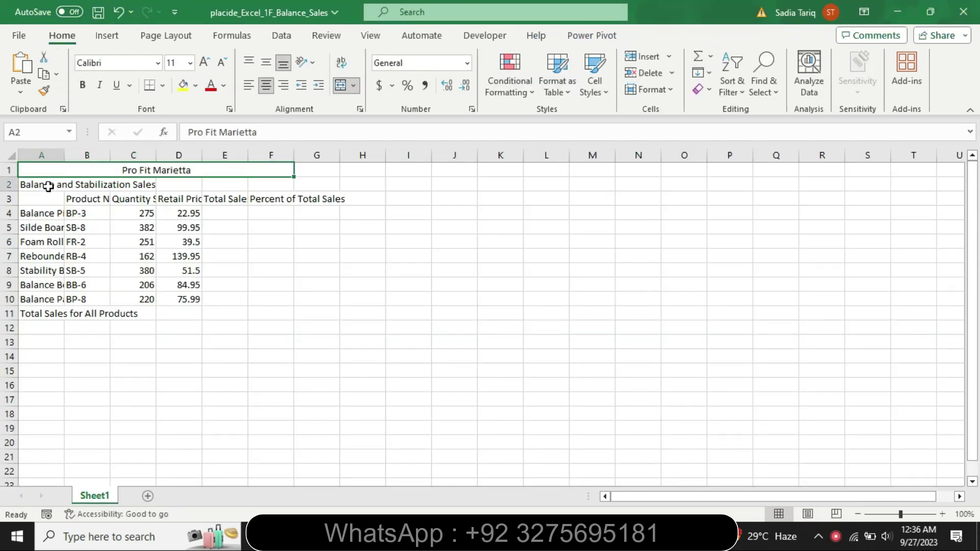
left_click(265, 186, "shift")
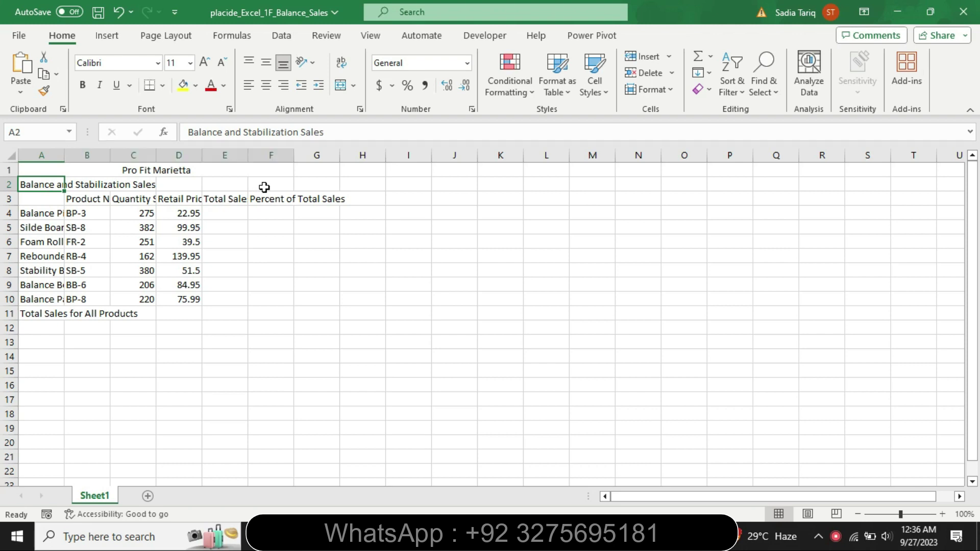
left_click(338, 85)
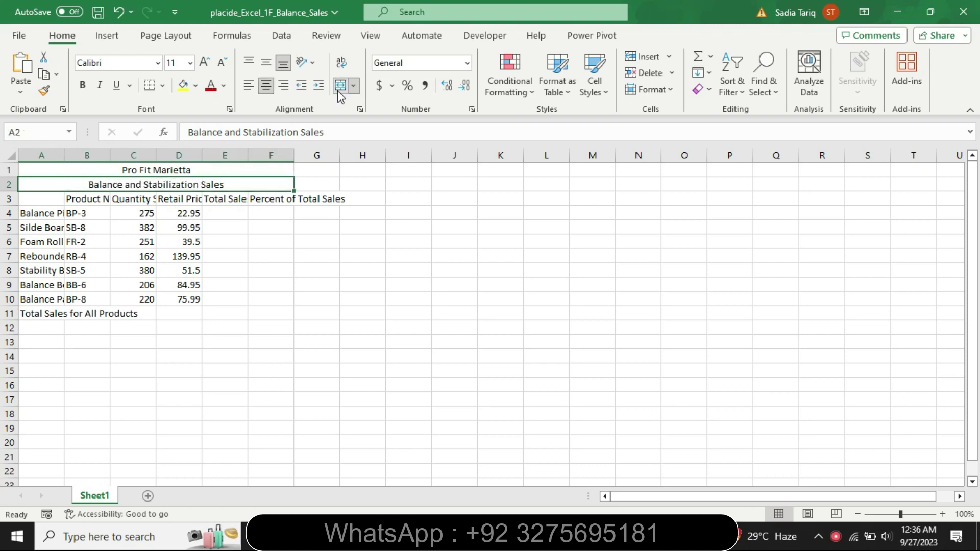
Step: Switch to the Word instructions and highlight "and apply the Title and Heading 1 cell styles respectively." in step 2 in turquoise
key("alt+Tab")
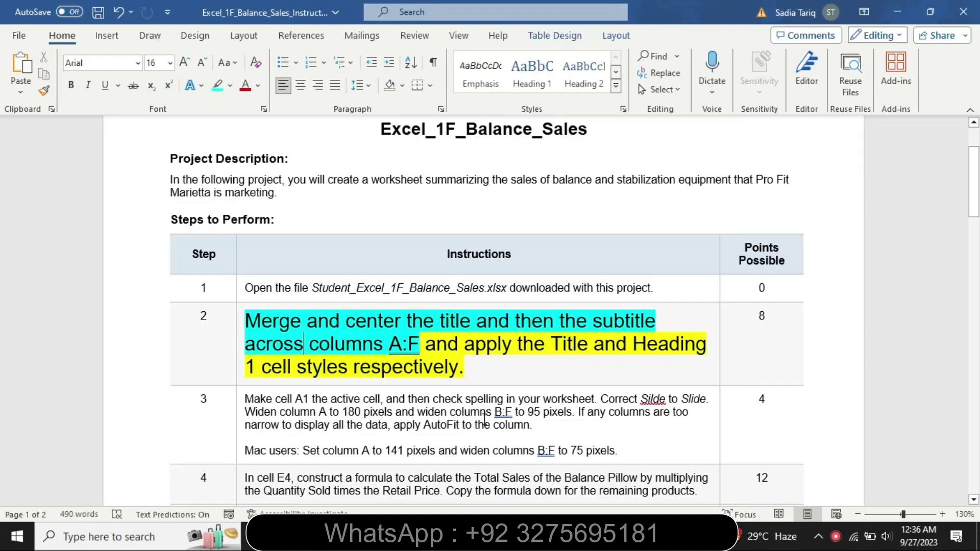
left_click_drag(447, 346, 531, 404)
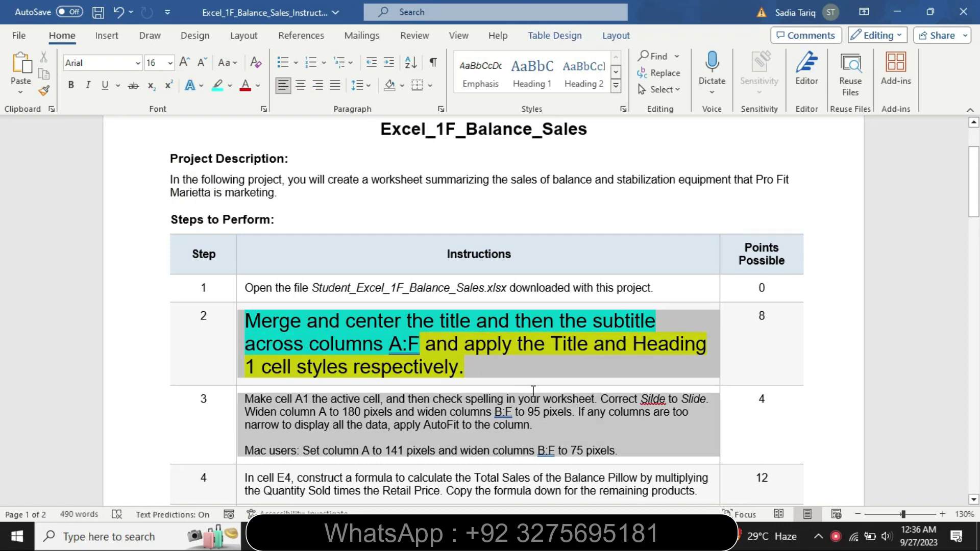
left_click(445, 353)
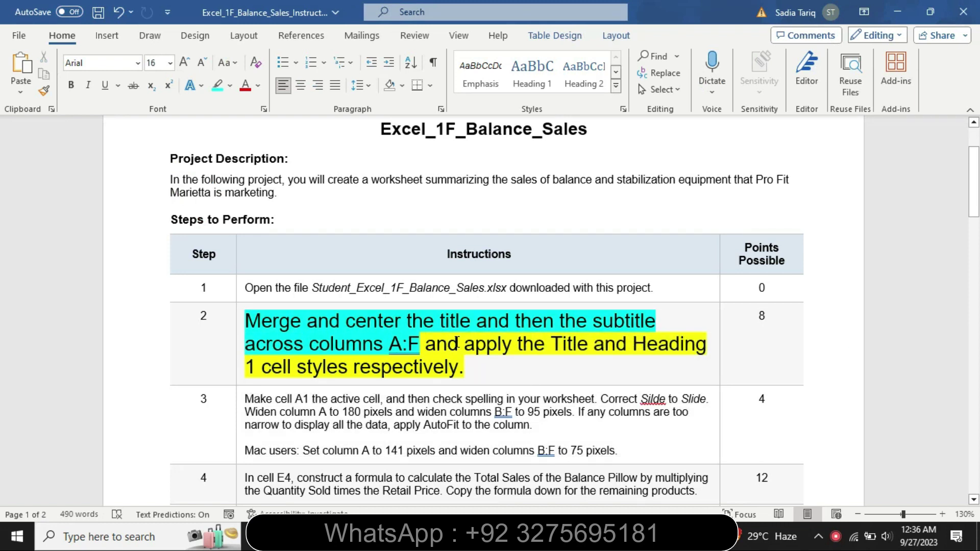
left_click_drag(468, 351, 490, 371)
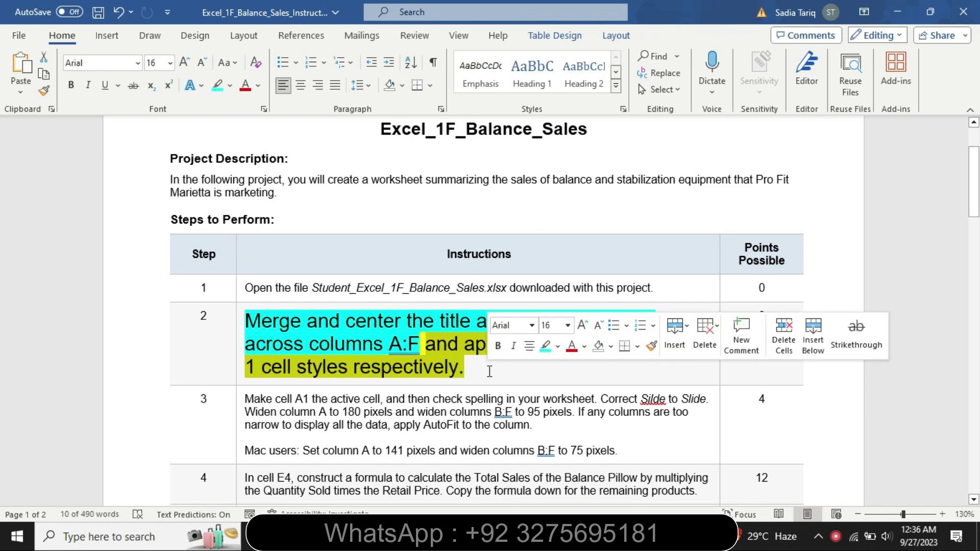
left_click(545, 346)
left_click(408, 341)
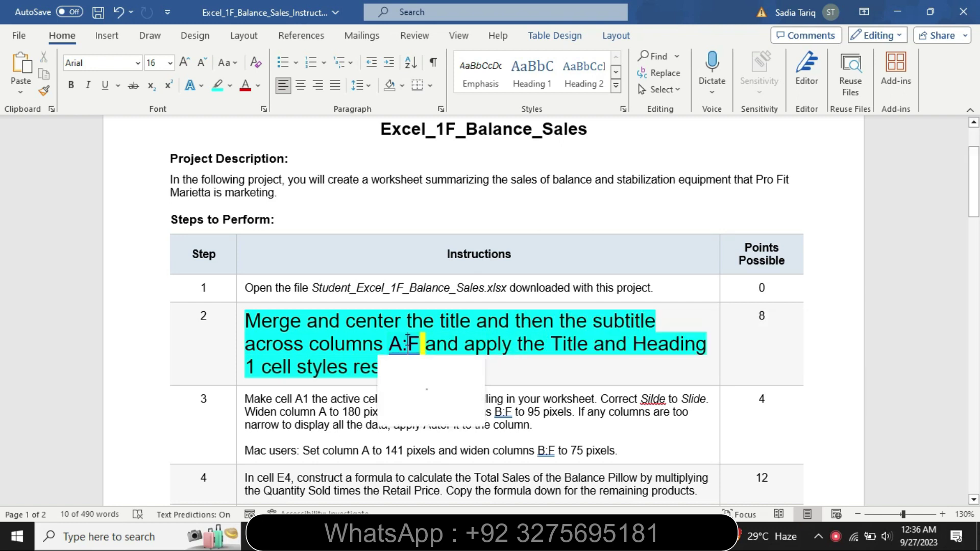
Step: Mark "apply the Title" in the step 2 instruction, then switch to Excel and apply the Title cell style to A1
left_click_drag(467, 351, 583, 349)
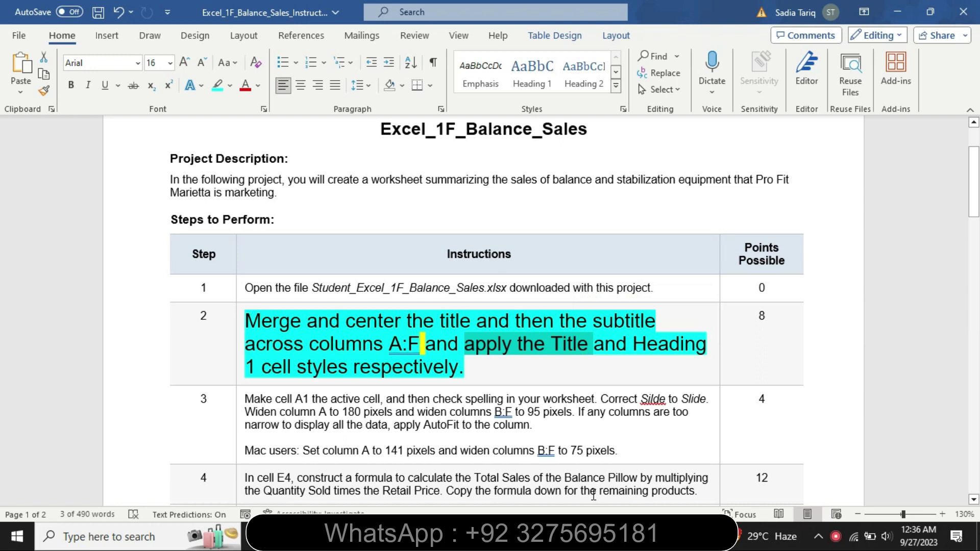
left_click(594, 537)
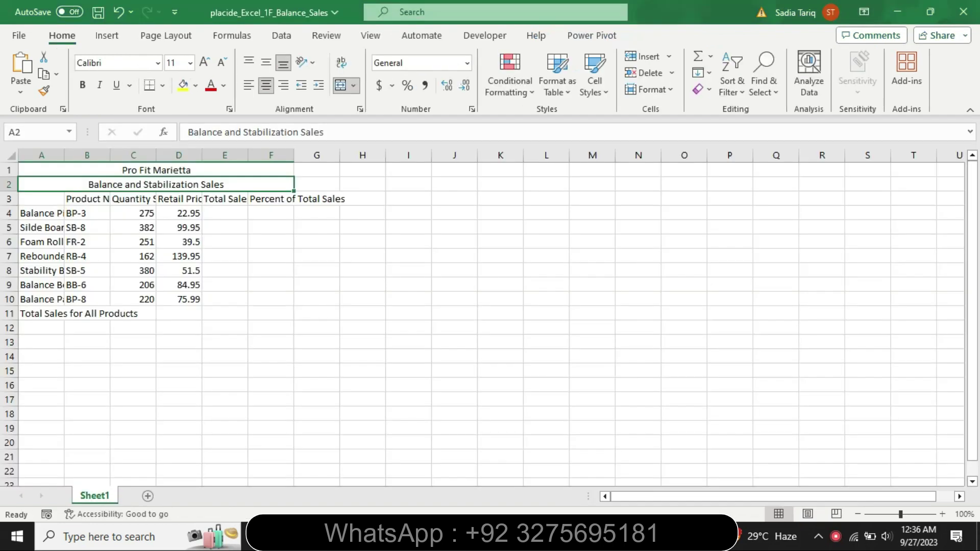
left_click(214, 169)
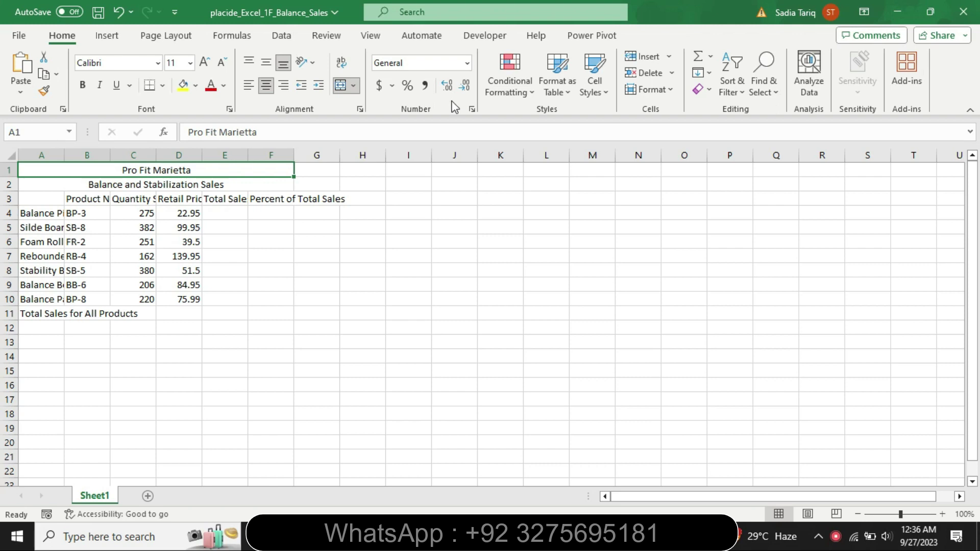
left_click(595, 79)
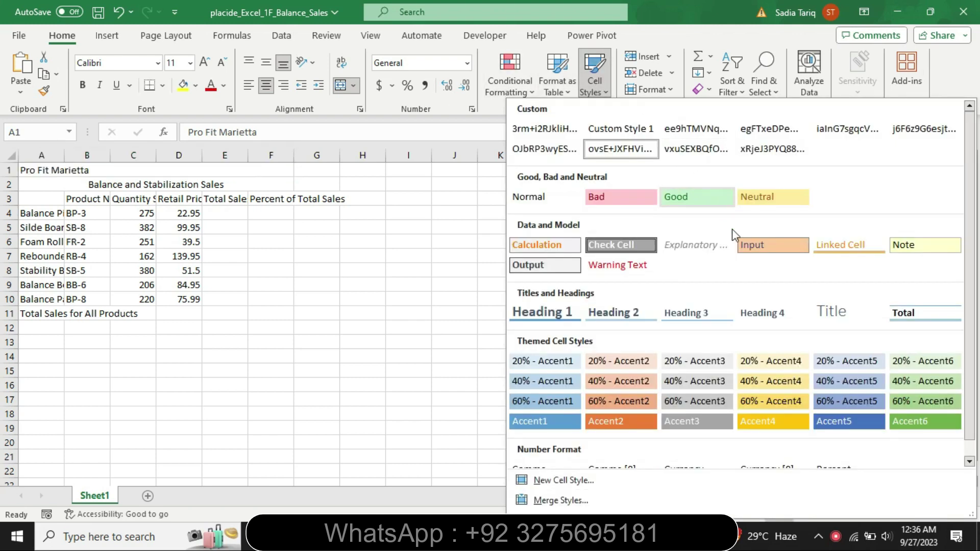
left_click(830, 311)
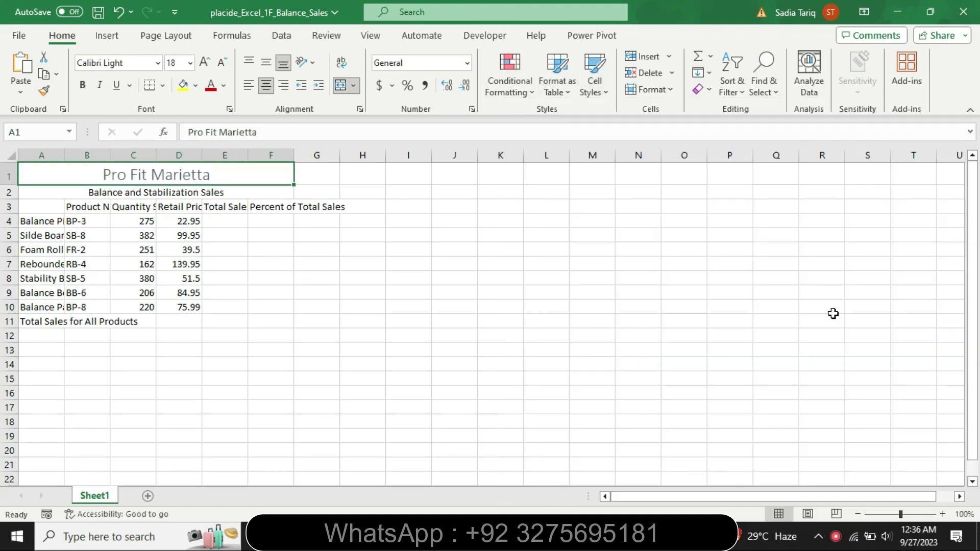
Step: Recheck the step 2 instruction in Word, then apply the Heading 1 cell style to the subtitle in A2 in Excel
key("alt+Tab")
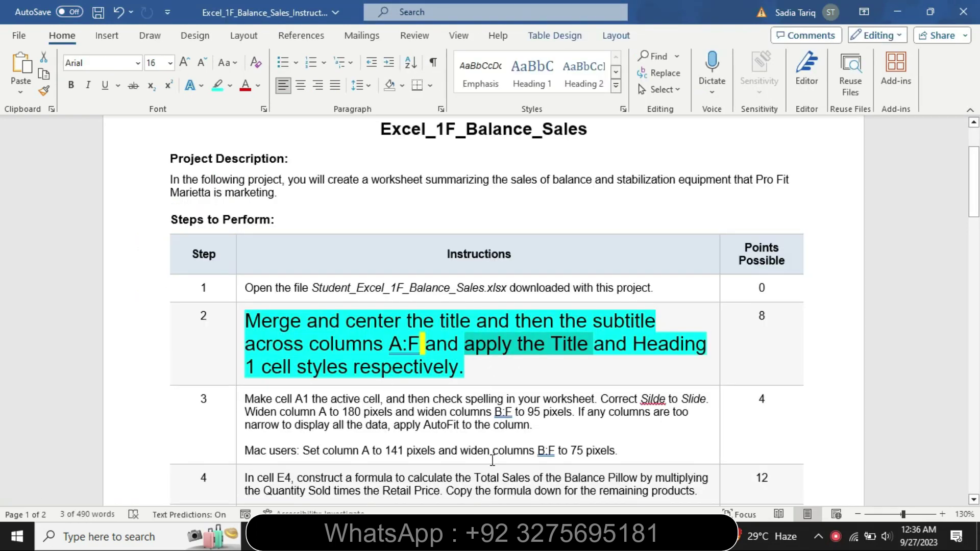
key("alt+Tab")
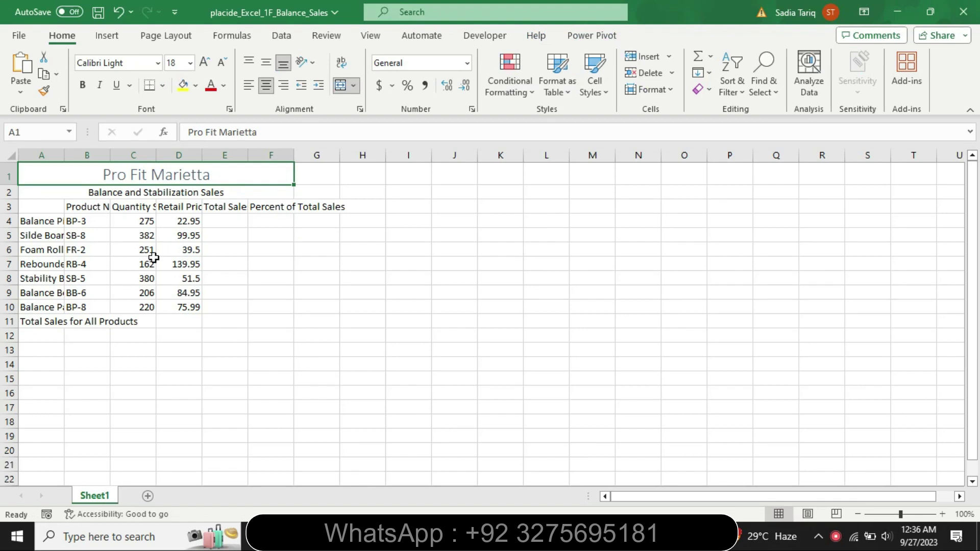
left_click(101, 196)
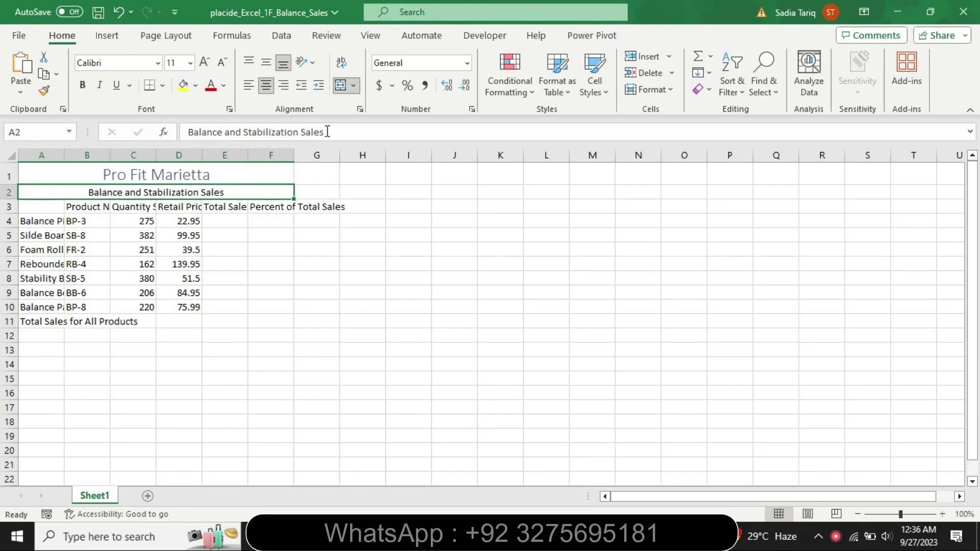
left_click(581, 94)
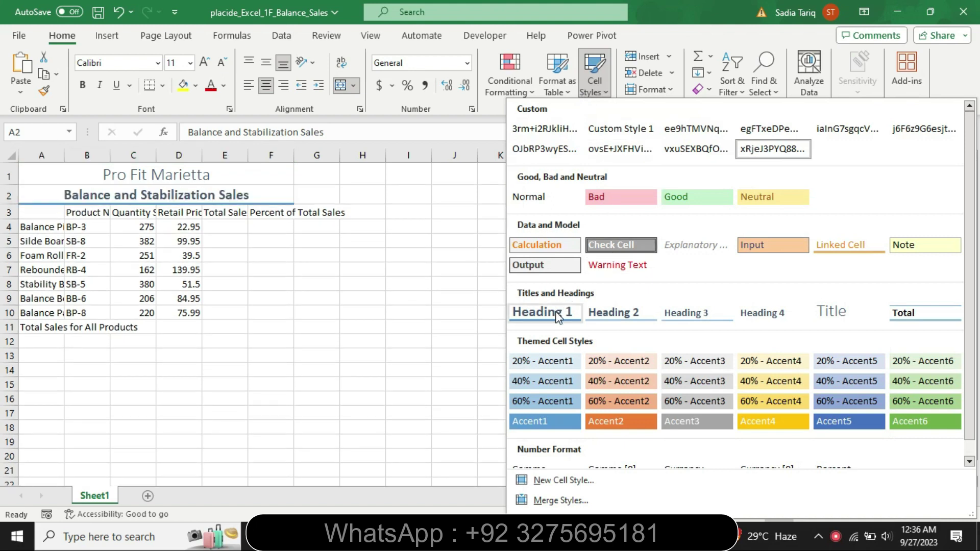
left_click(557, 309)
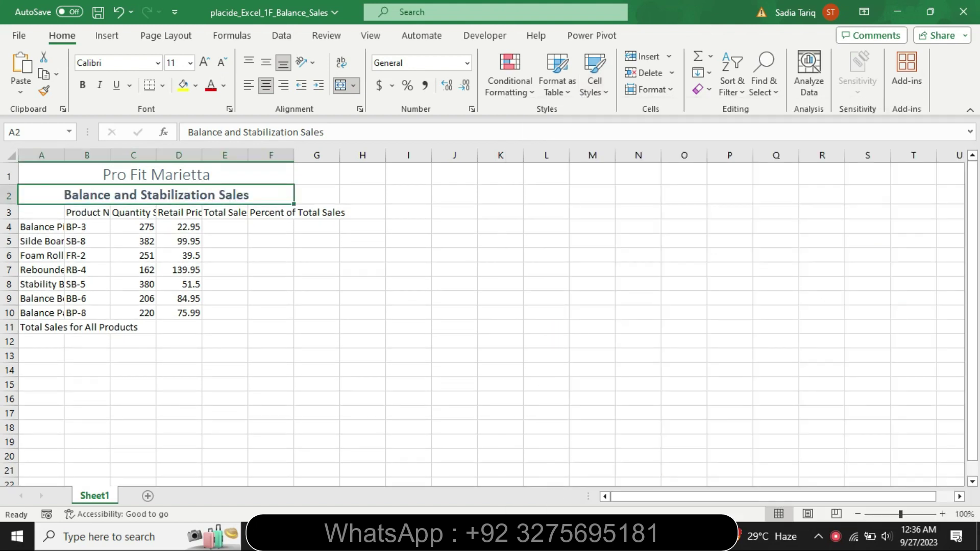
Step: Switch to Word, set the step 2 instruction text back to font size 9 and remove its highlighting
key("alt+Tab")
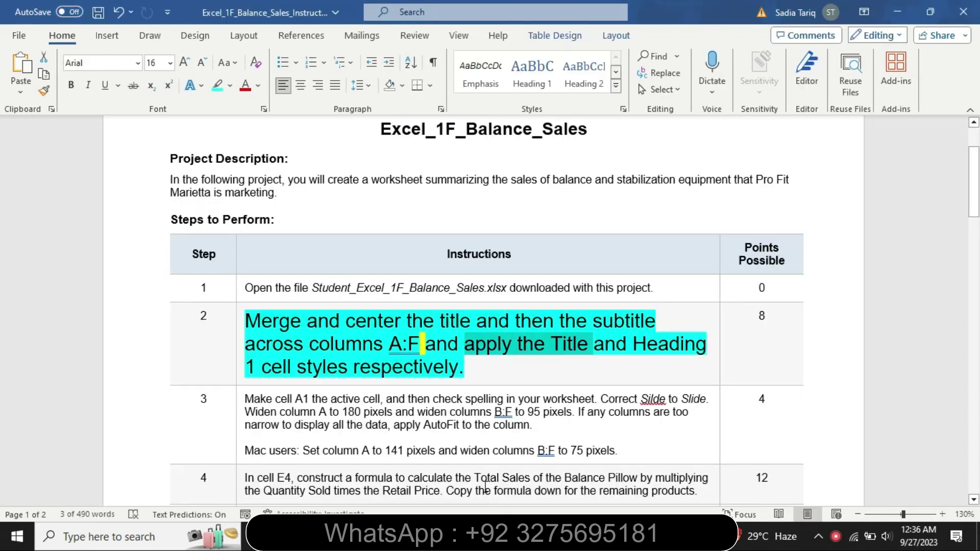
left_click(240, 383)
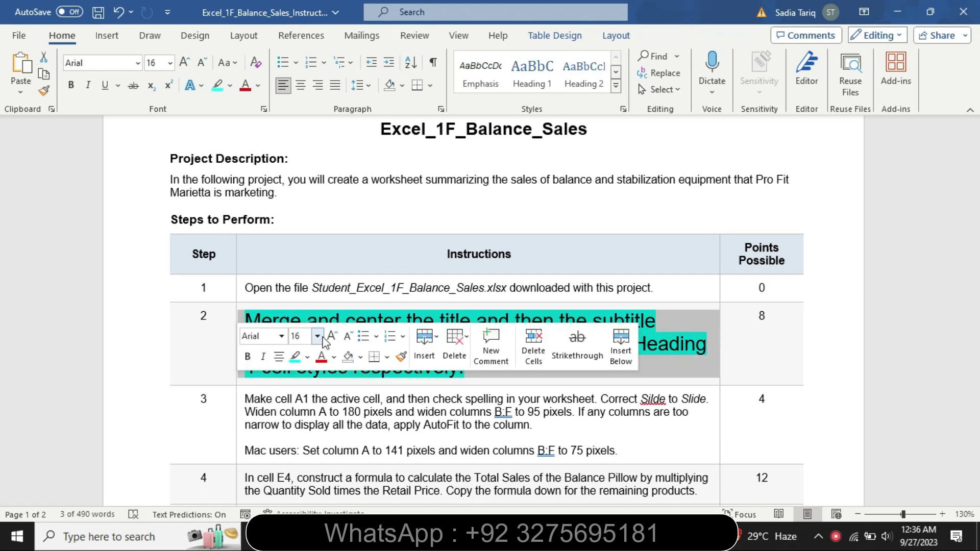
left_click(318, 337)
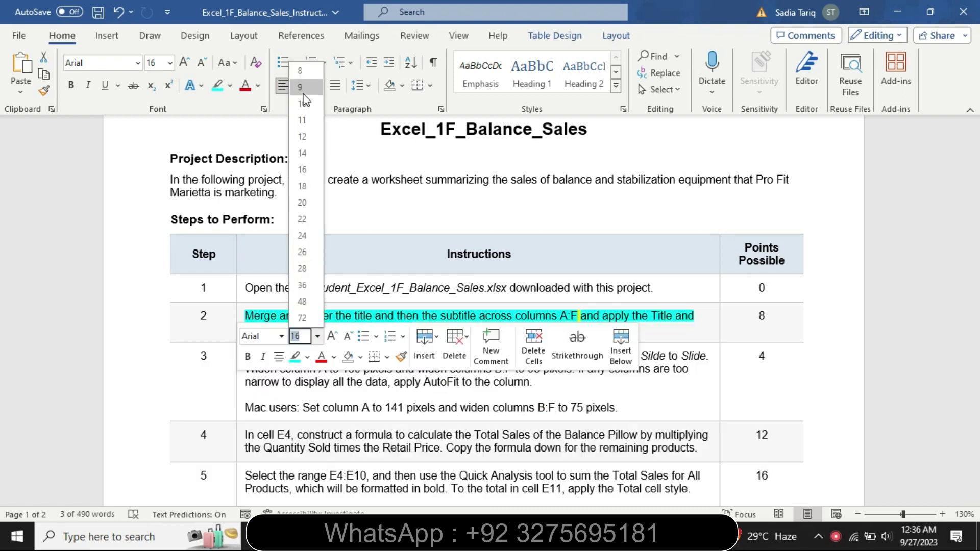
left_click(302, 88)
left_click(226, 85)
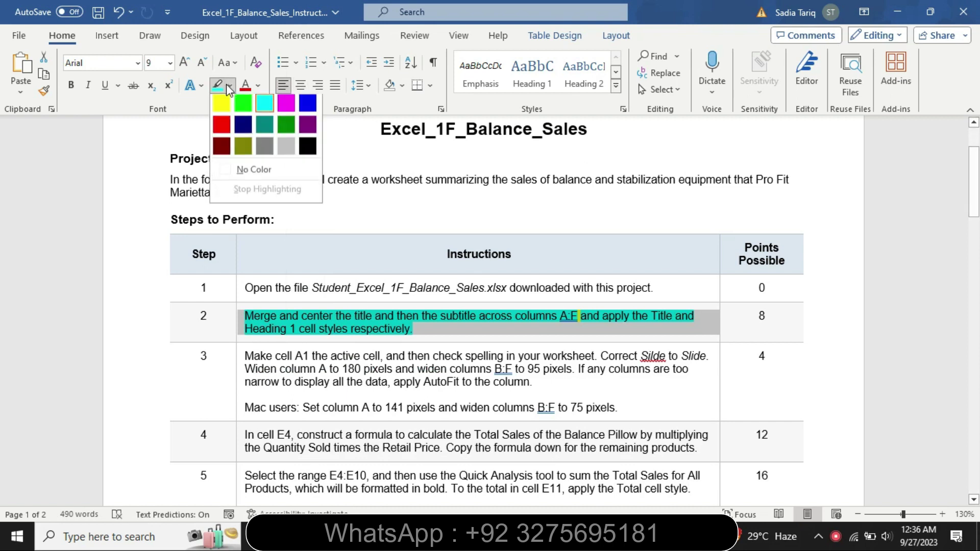
left_click(246, 173)
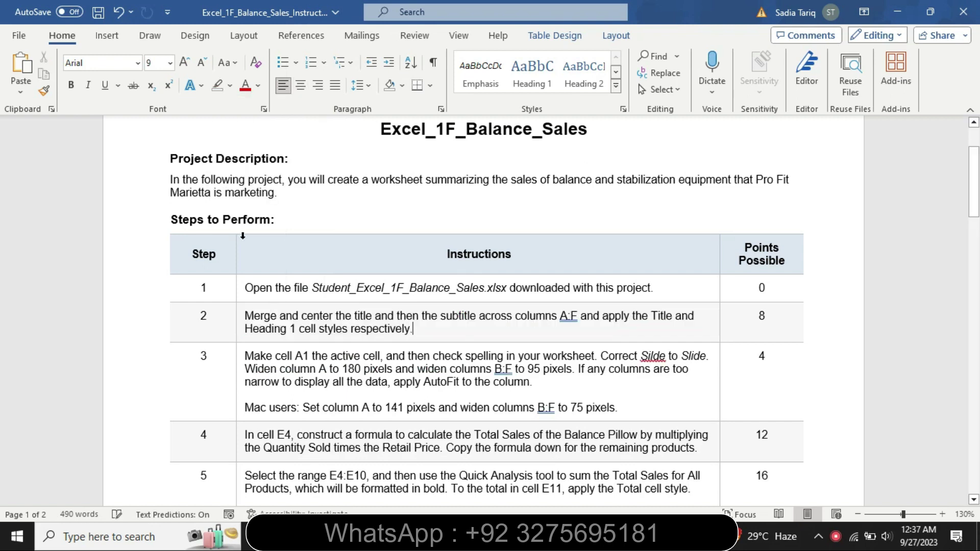
Step: Set the step 3 instruction text to font size 14 and highlight it in yellow
left_click(236, 373)
left_click(319, 326)
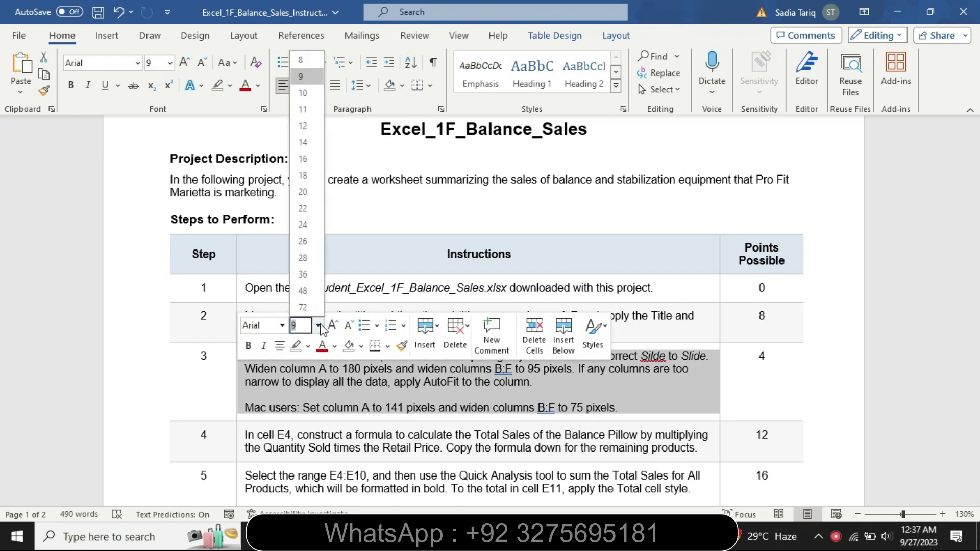
left_click(312, 142)
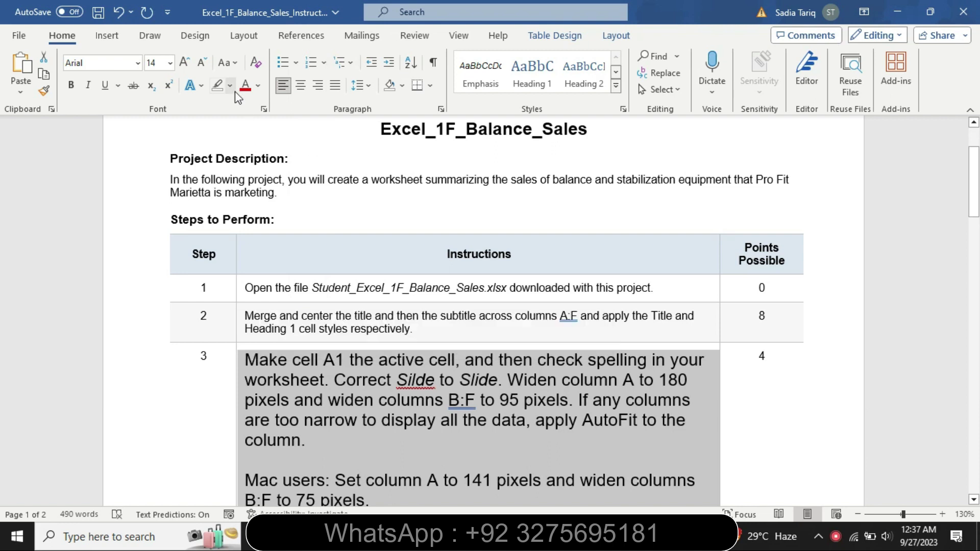
left_click(230, 85)
left_click(224, 102)
Step: Change the highlight of step 3 from "Make cell A1 the active cell" through "B:F to 95 pixels." to turquoise
left_click_drag(245, 361, 574, 400)
left_click(631, 379)
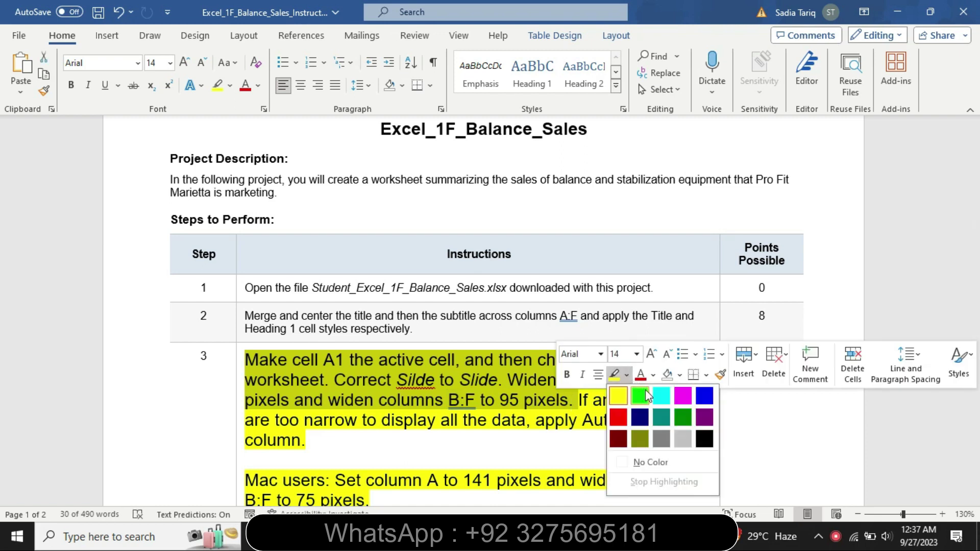
left_click(660, 394)
Step: Mark the start of the step 3 instruction, then switch to Excel and make cell A1 the active cell
double_click(283, 365)
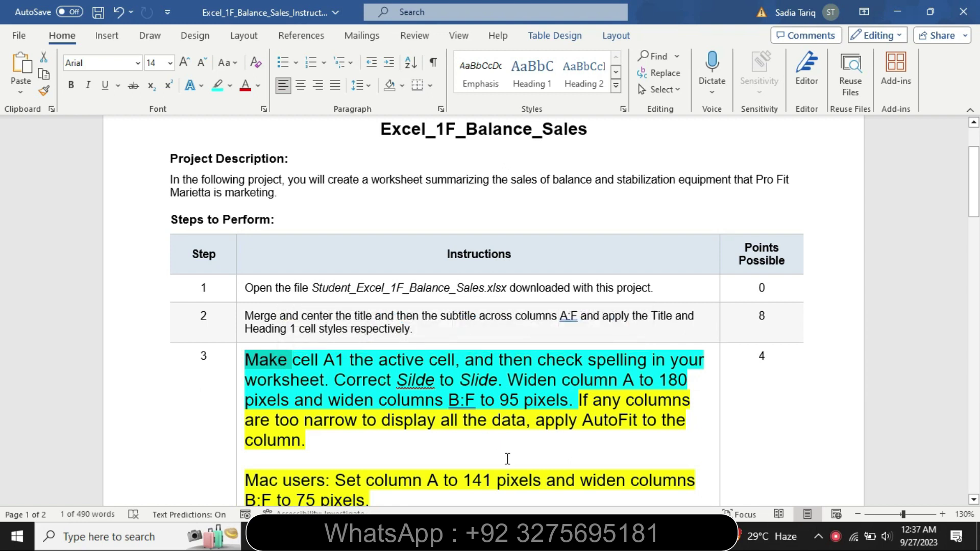
key("alt+Tab")
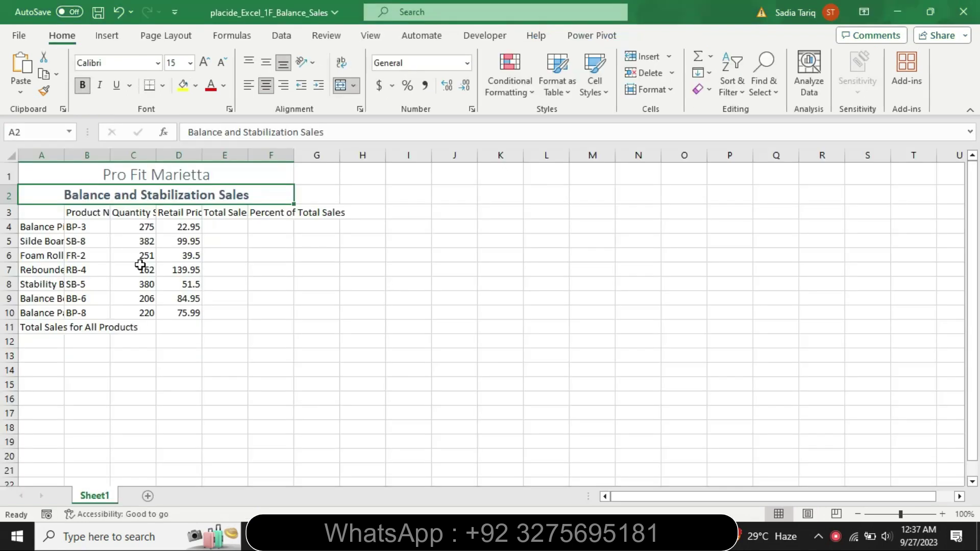
left_click(68, 176)
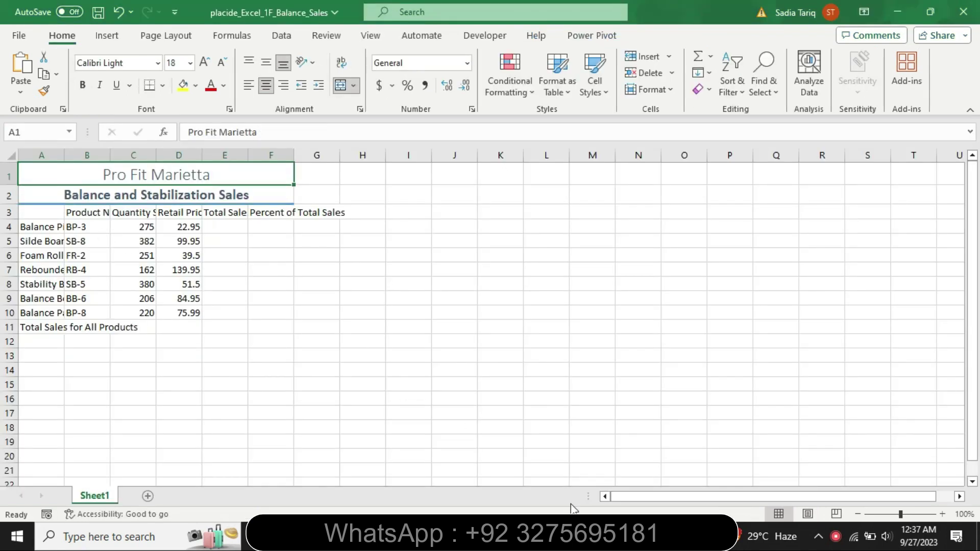
Step: Review the spelling instruction in Word, then run the spelling check in Excel and correct Silde to Slide
key("alt+Tab")
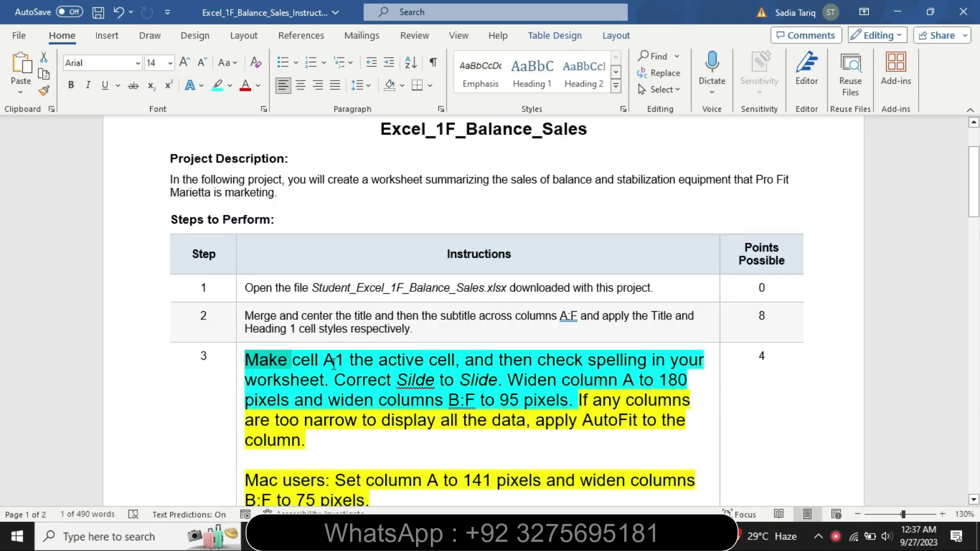
left_click_drag(401, 380, 493, 388)
left_click_drag(509, 392, 509, 395)
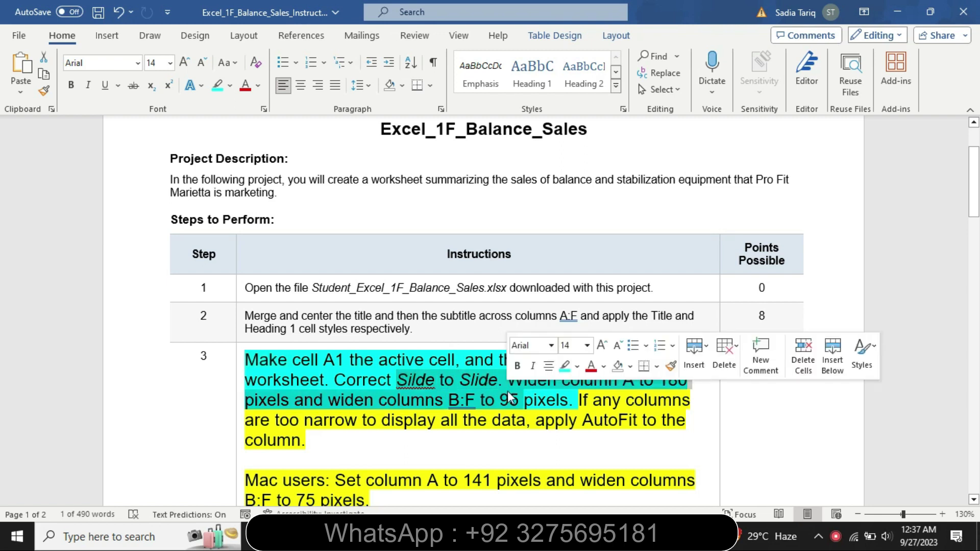
key("alt+Tab")
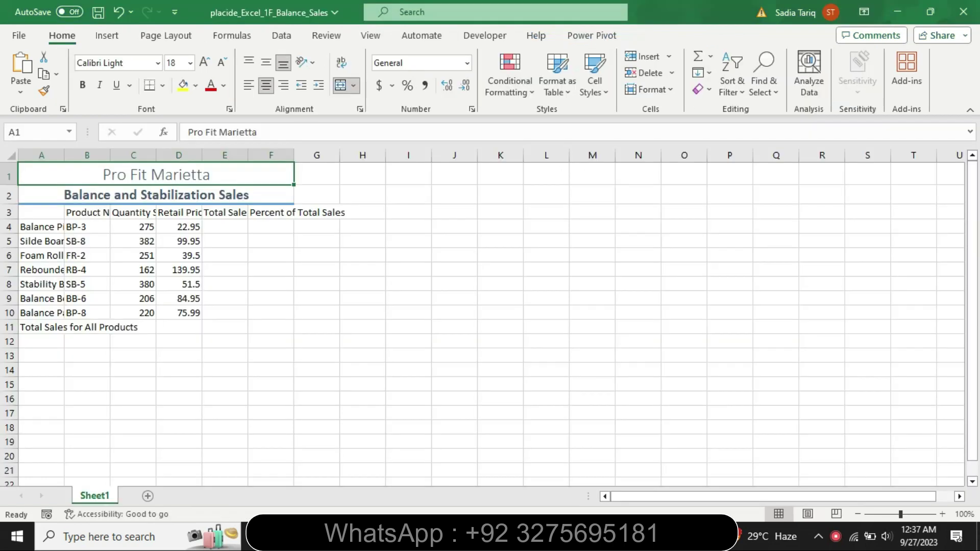
left_click(166, 37)
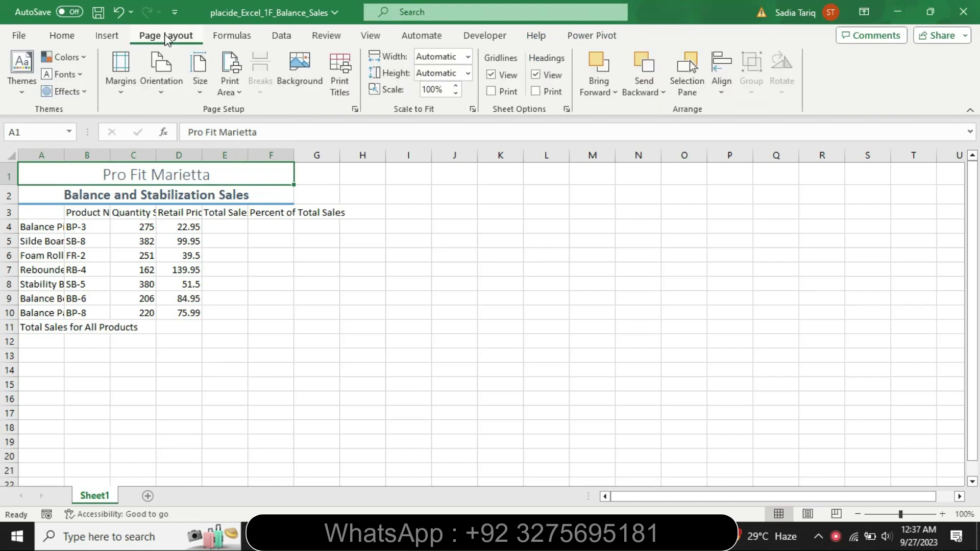
left_click(337, 36)
left_click(24, 66)
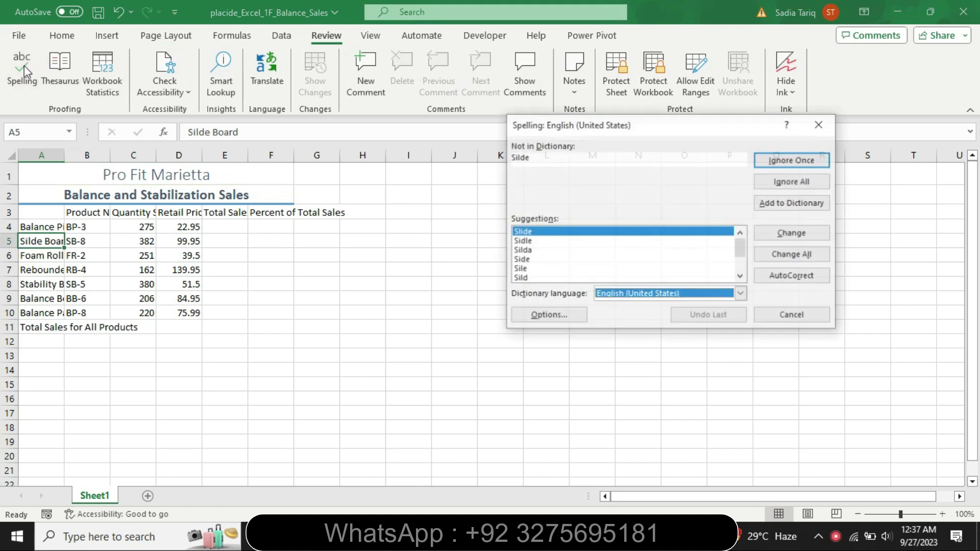
left_click(795, 236)
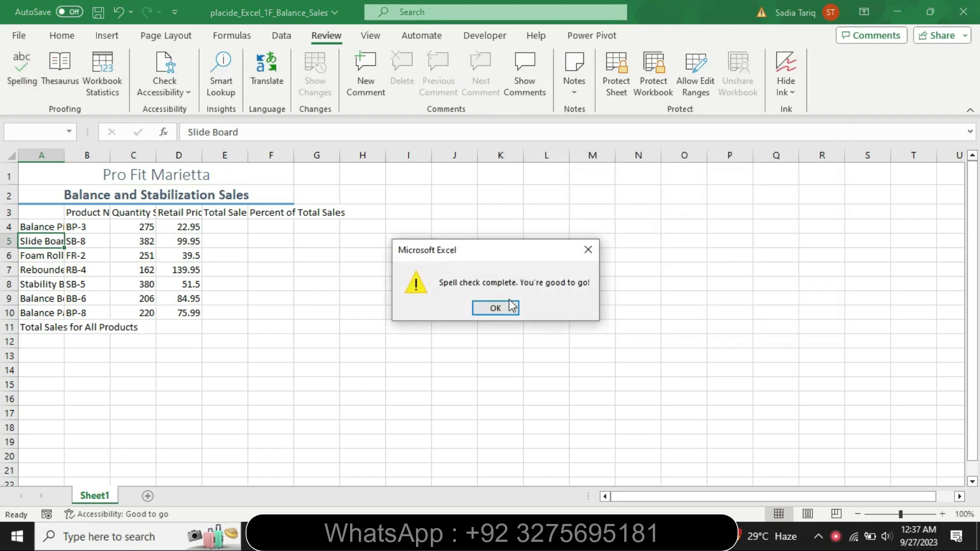
left_click(500, 304)
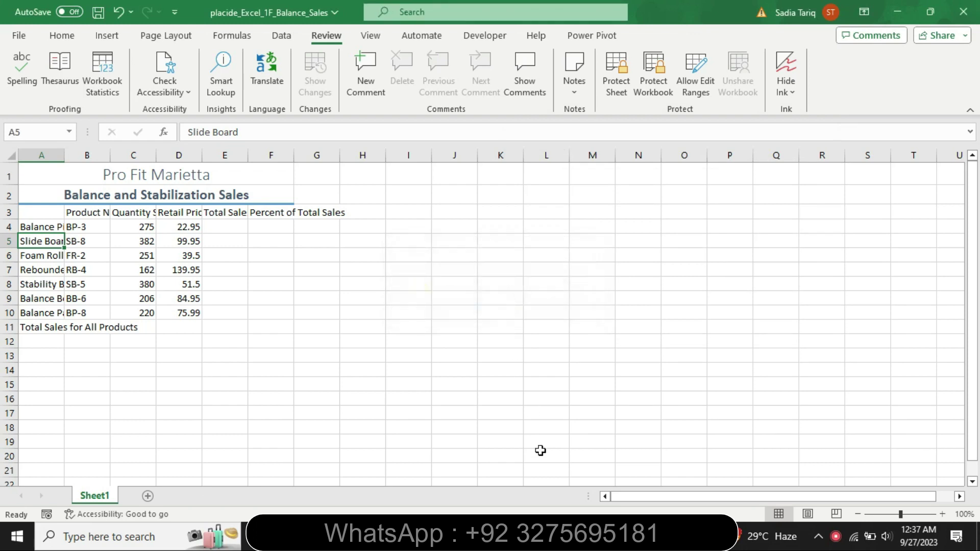
Step: Mark the column width instruction of step 3 in Word, then switch to Excel and widen column A to 180 pixels
left_click(542, 537)
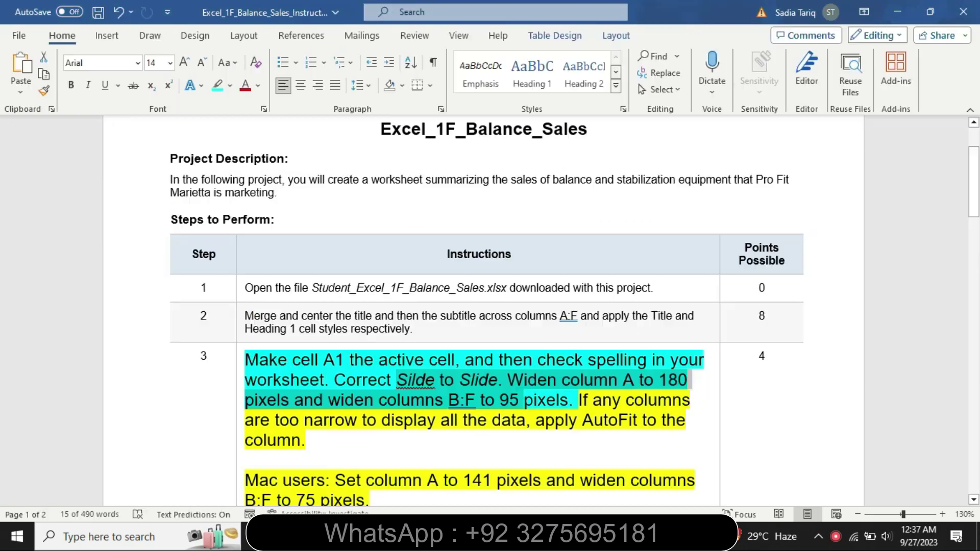
left_click(504, 380)
left_click_drag(507, 380, 569, 401)
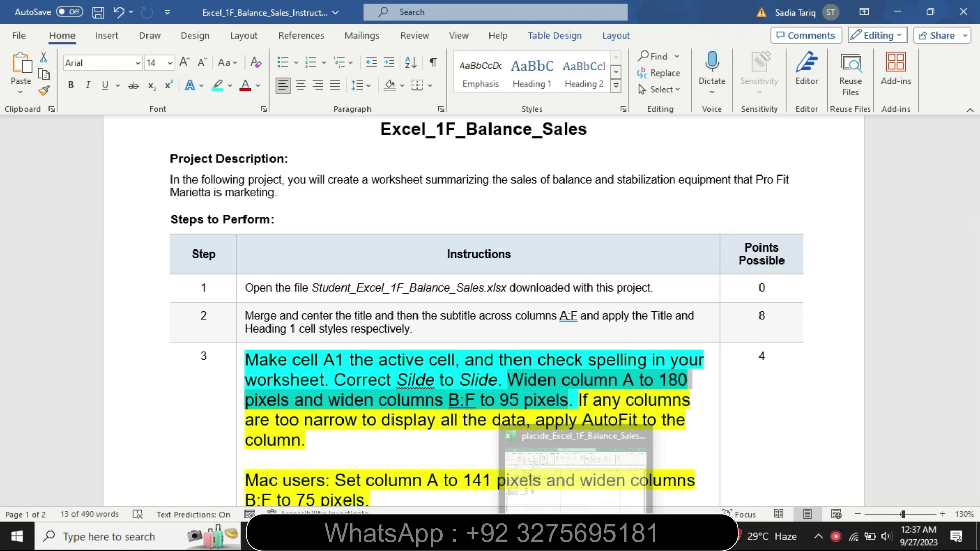
left_click(578, 536)
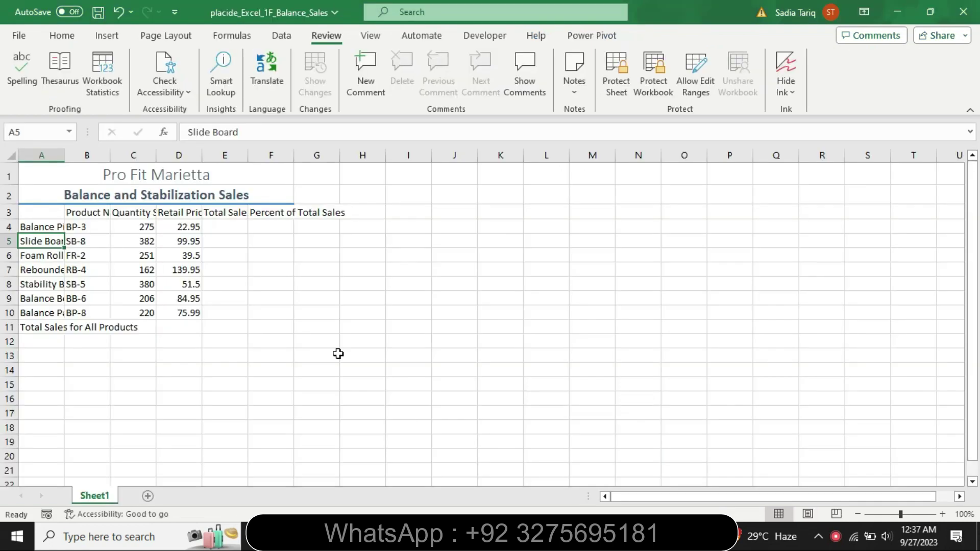
left_click(50, 155)
left_click_drag(65, 154, 148, 195)
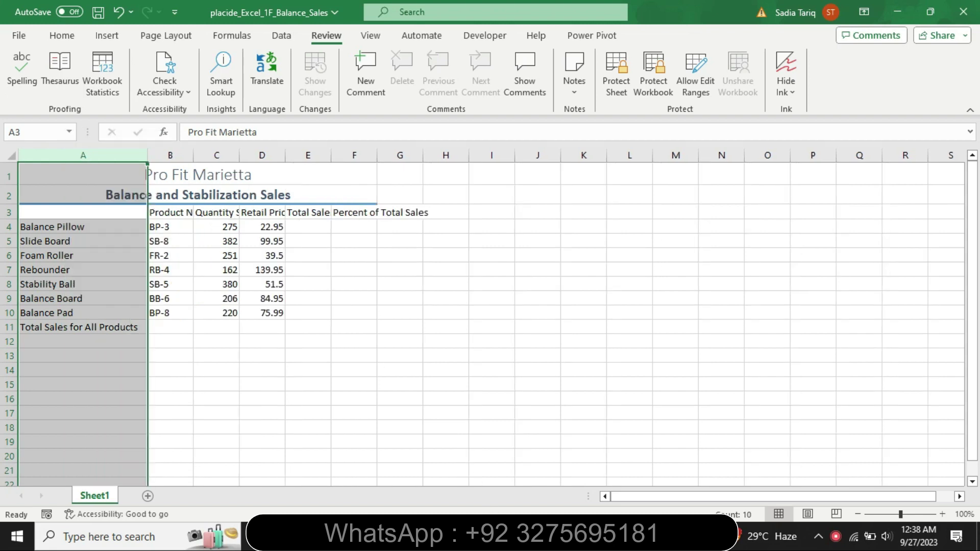
Step: Recheck the width instruction in Word, then set columns B:F in Excel to 95 pixels
key("alt+Tab")
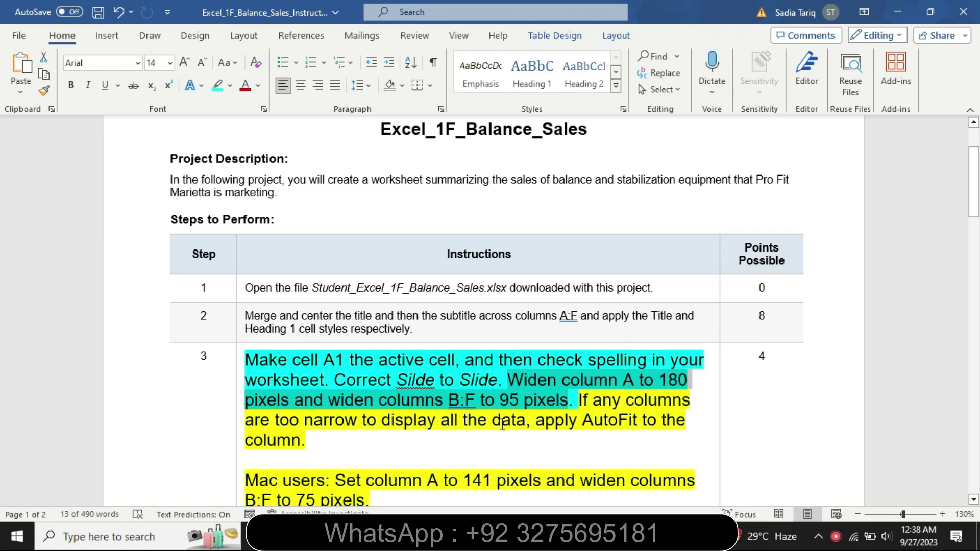
key("alt+Tab")
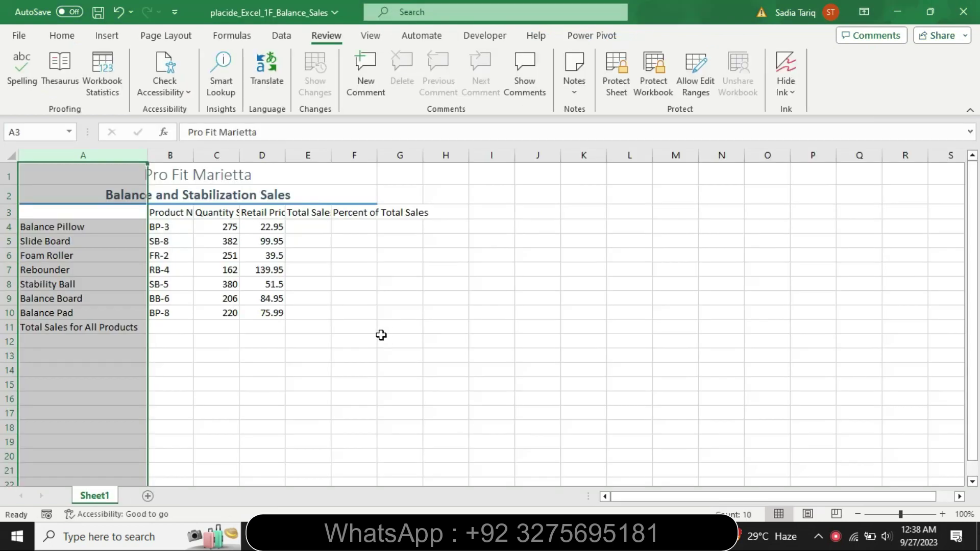
left_click_drag(167, 154, 400, 158)
Step: Switch to Word and highlight the step 3 sentence about applying AutoFit to narrow columns in turquoise
left_click(527, 536)
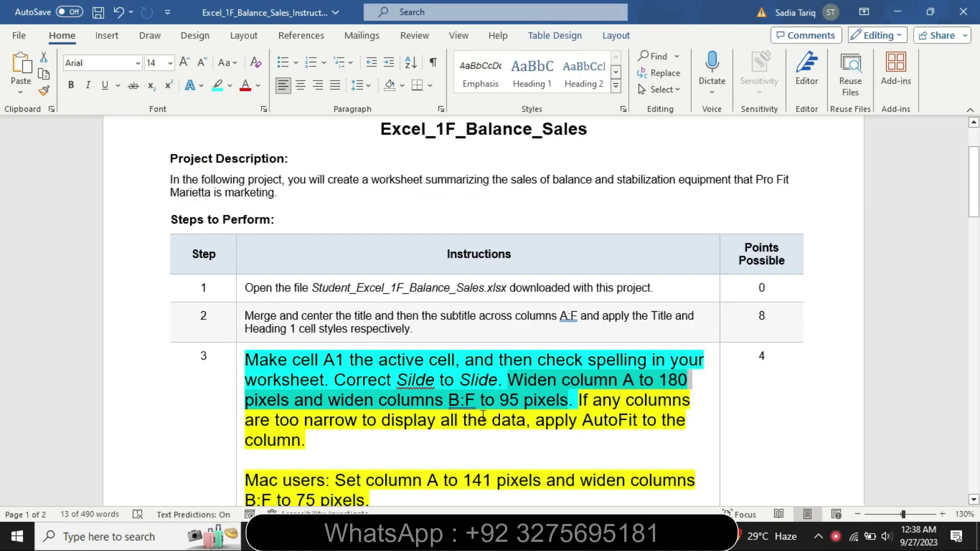
left_click_drag(581, 407, 624, 440)
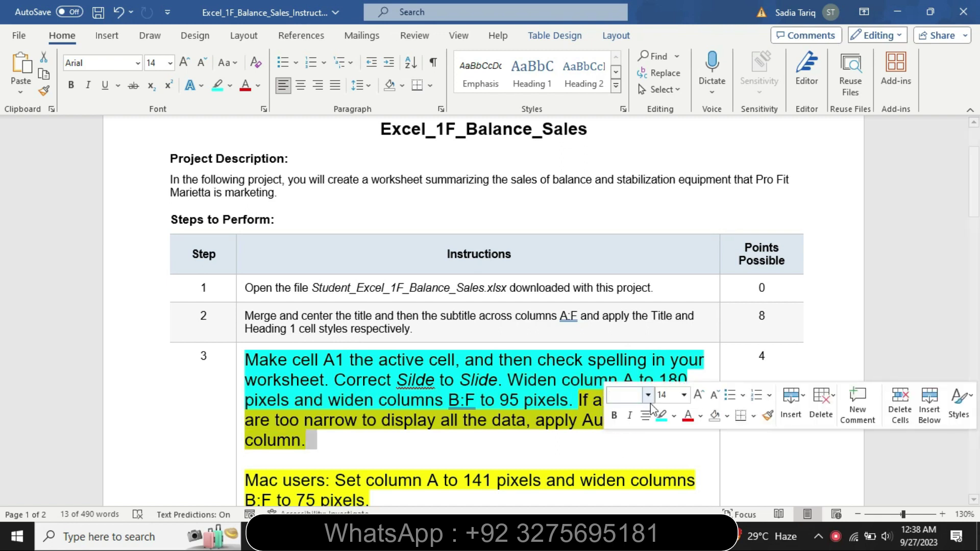
left_click(661, 414)
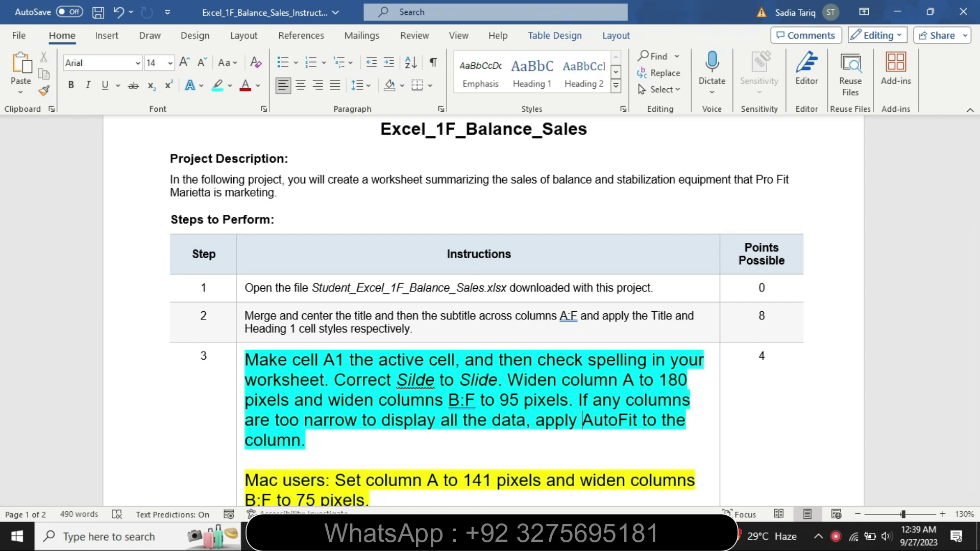
Step: Switch to Excel and AutoFit columns B:F to their contents
key("alt+Tab")
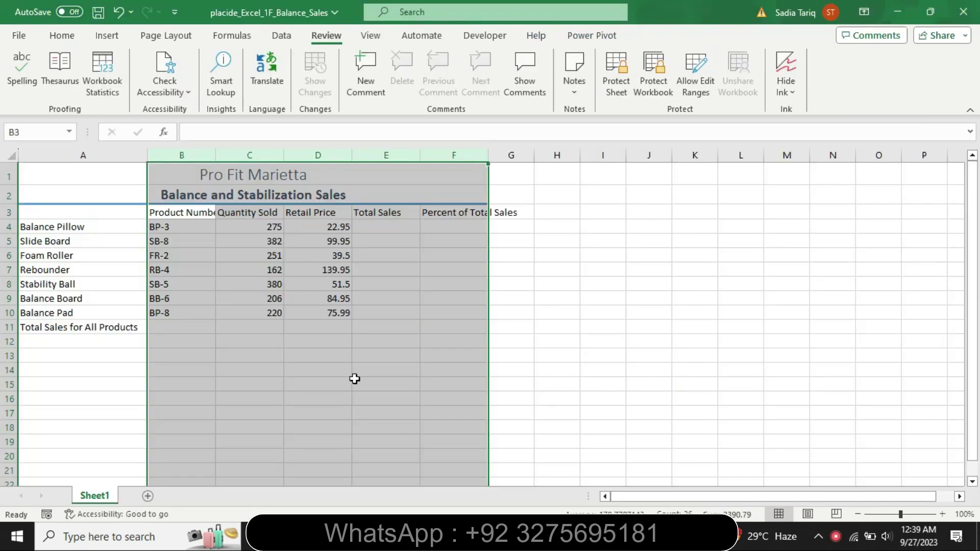
double_click(215, 155)
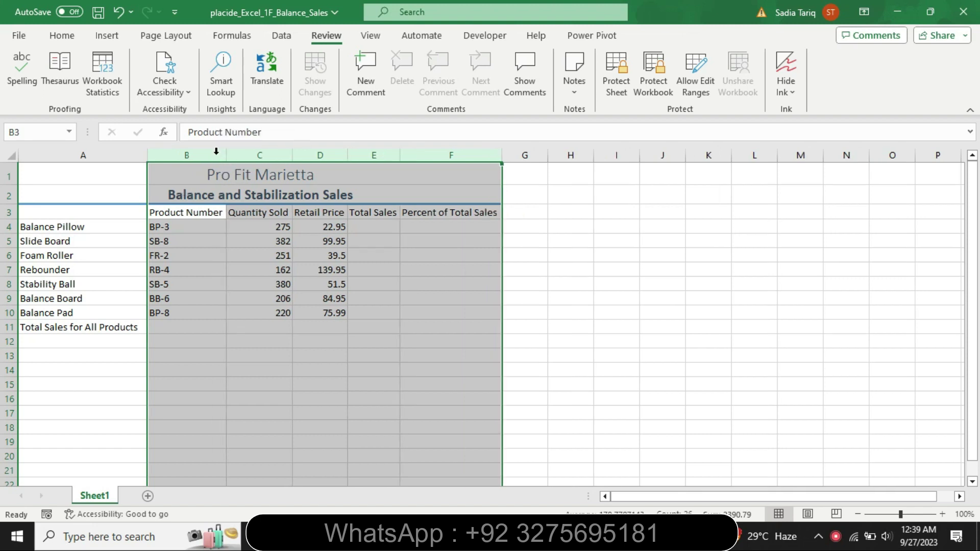
left_click_drag(292, 153, 292, 152)
left_click(350, 159)
left_click(400, 155)
Step: Switch to Word, return the step 3 instruction text to font size 9 and remove its highlight
left_click(358, 536)
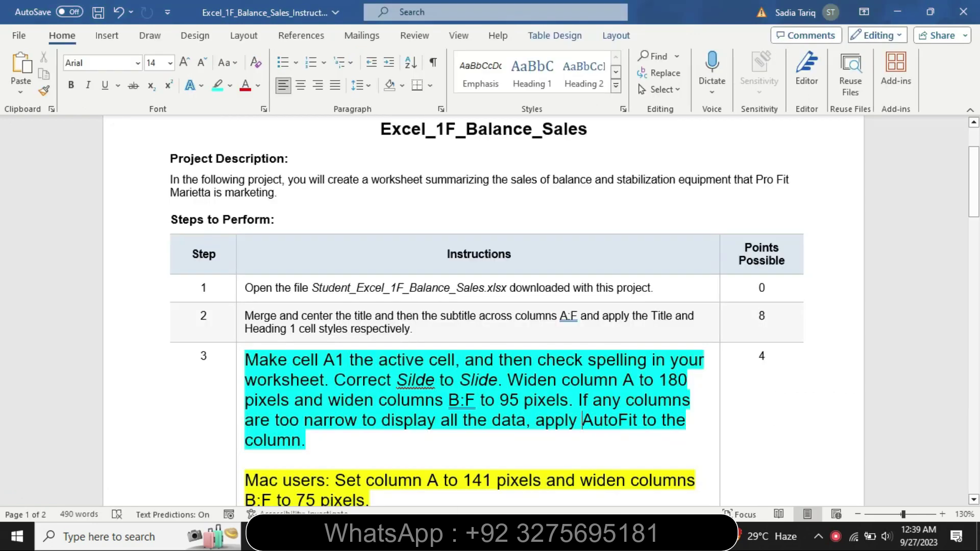
left_click(238, 461)
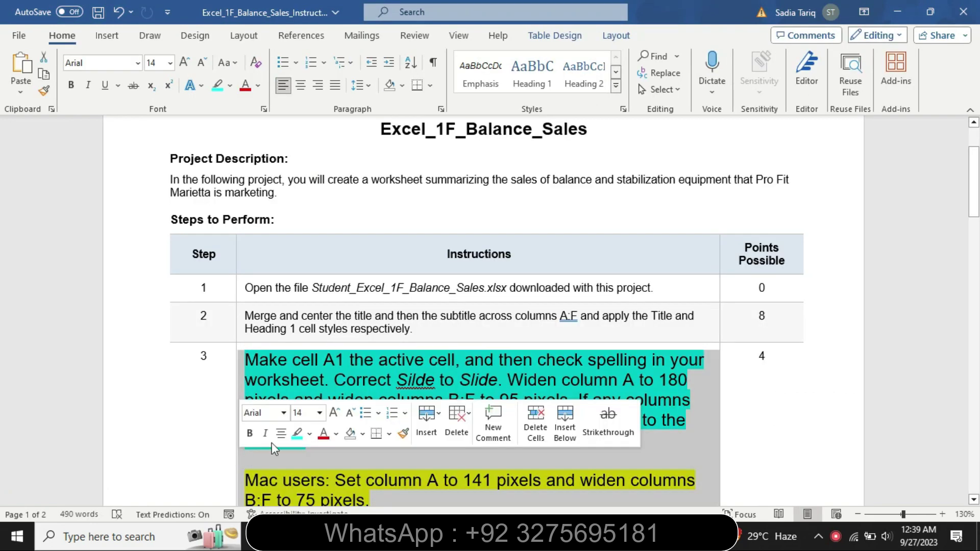
left_click(320, 414)
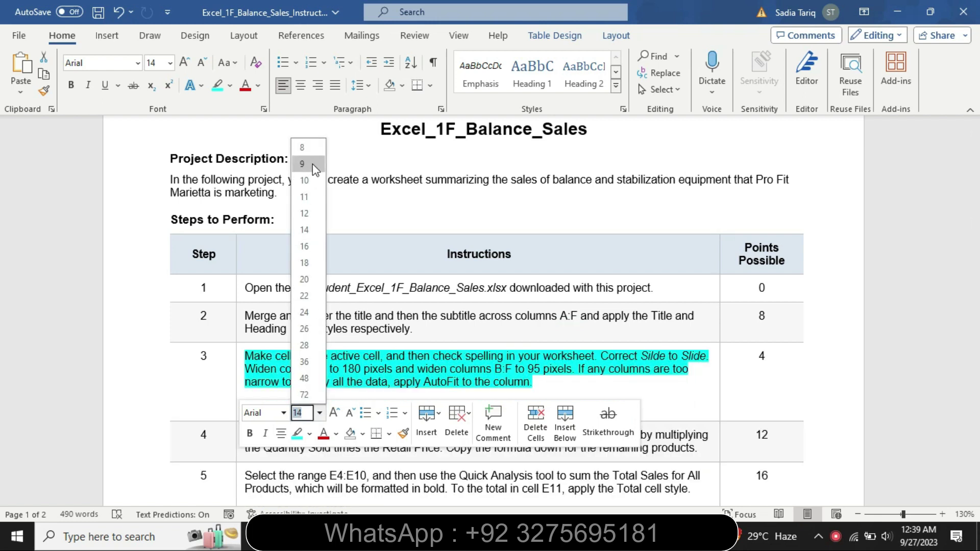
left_click(312, 164)
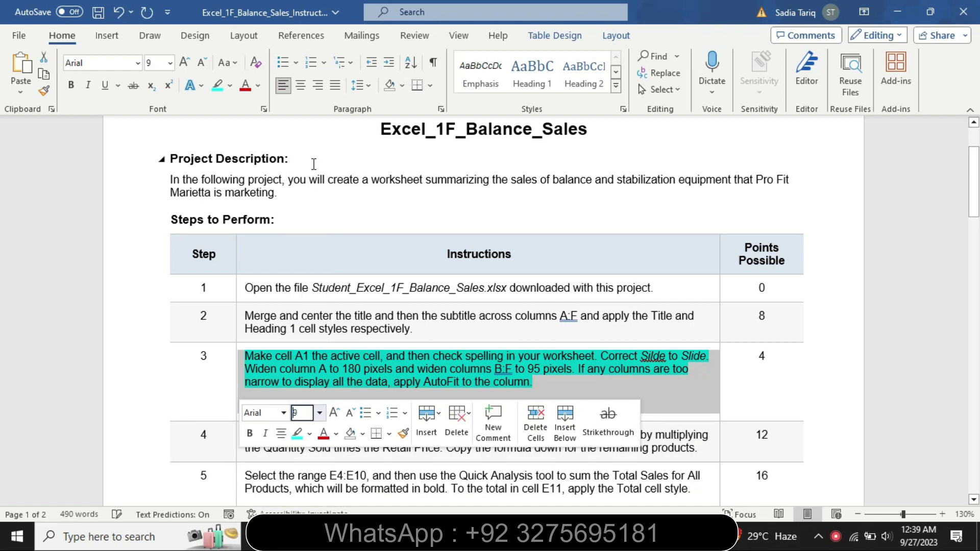
left_click(230, 85)
left_click(243, 176)
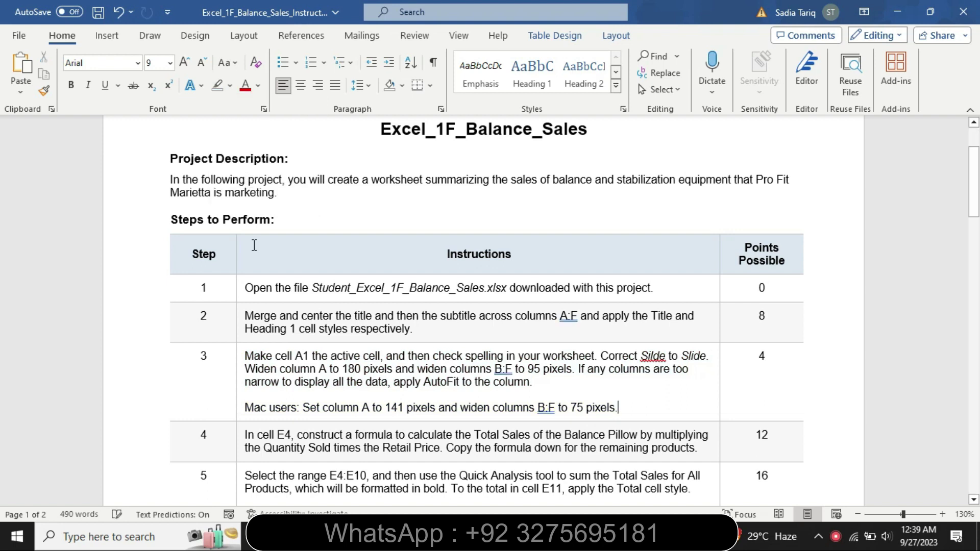
Step: Set the step 4 instruction text to font size 14 and highlight it in yellow
left_click(239, 448)
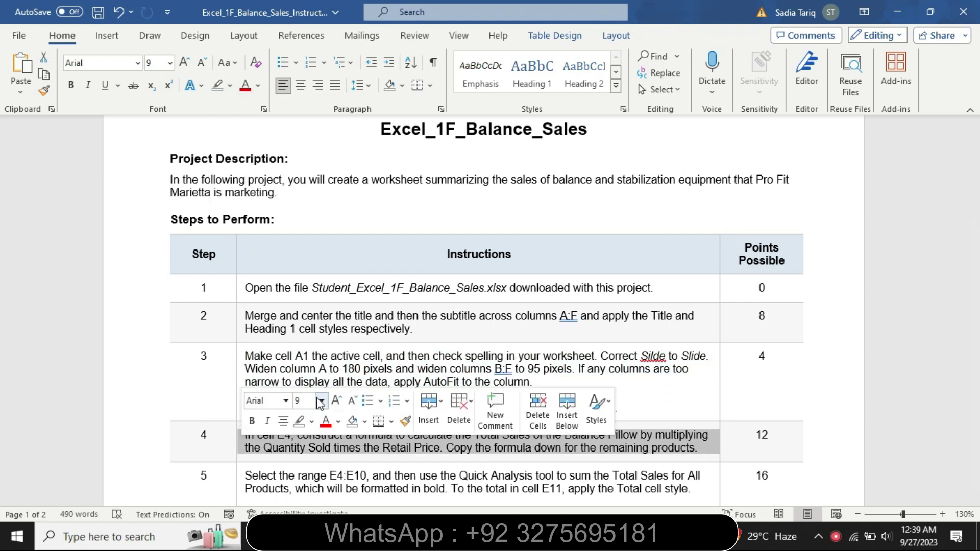
left_click(323, 404)
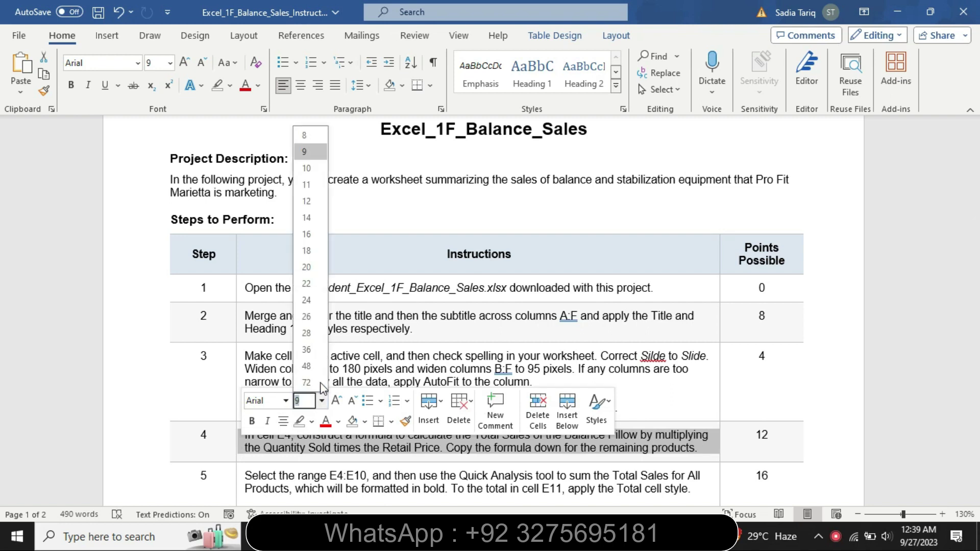
left_click(318, 215)
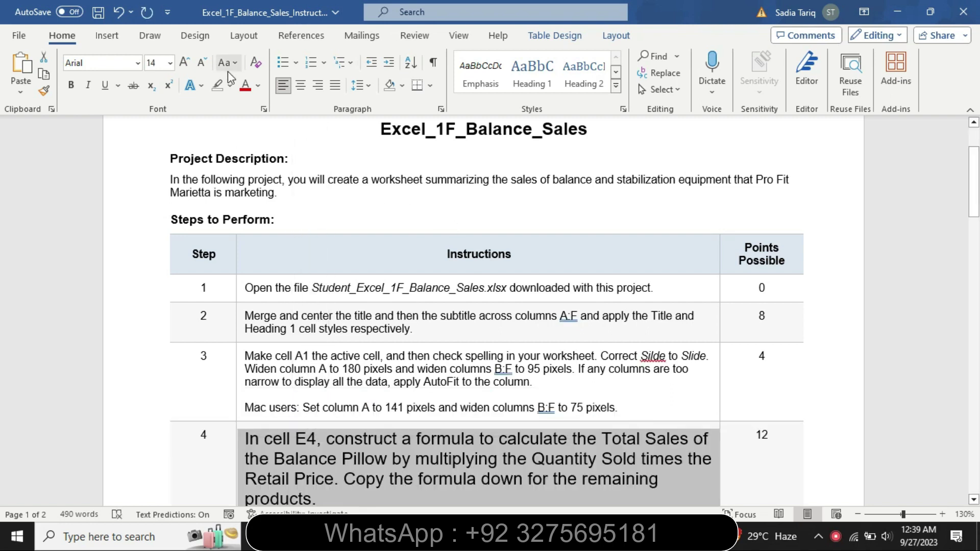
left_click(230, 87)
left_click(222, 103)
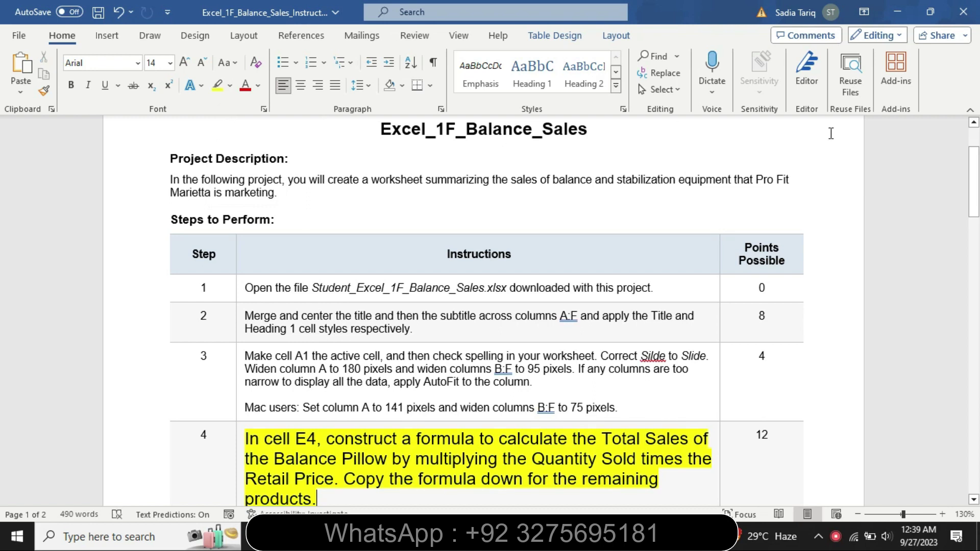
Step: Change the highlight of step 4 from "In cell E4" through "Retail Price" to turquoise
left_click_drag(974, 169, 976, 198)
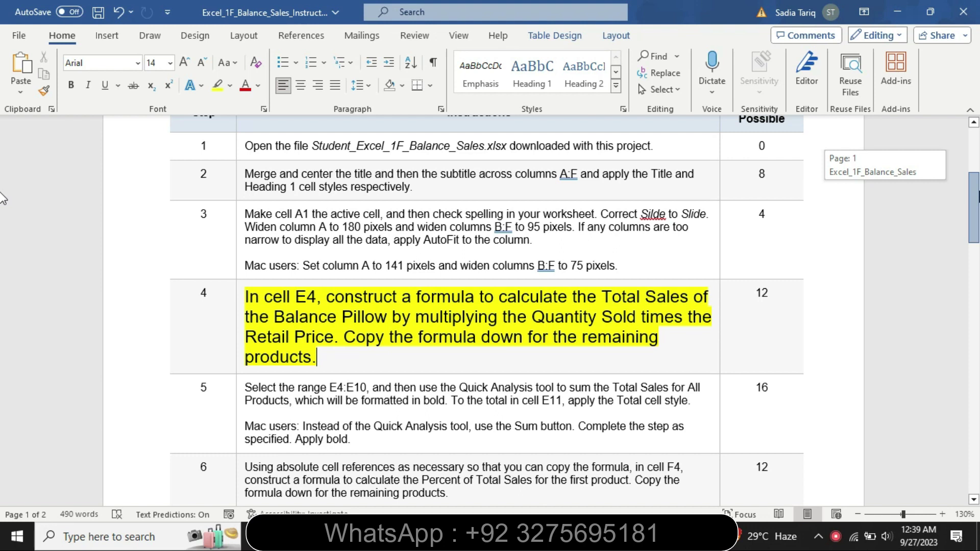
left_click_drag(976, 198, 978, 198)
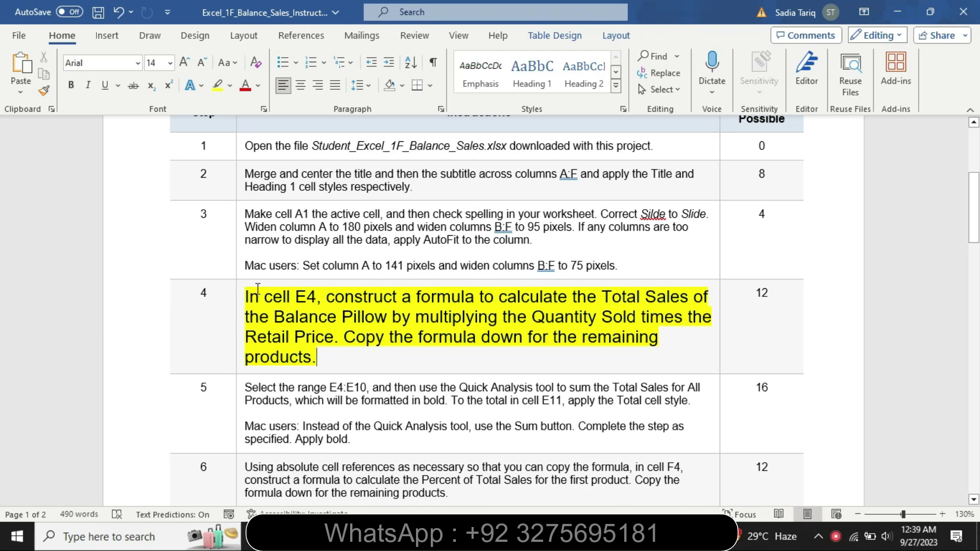
left_click_drag(246, 299, 319, 327)
left_click(389, 303)
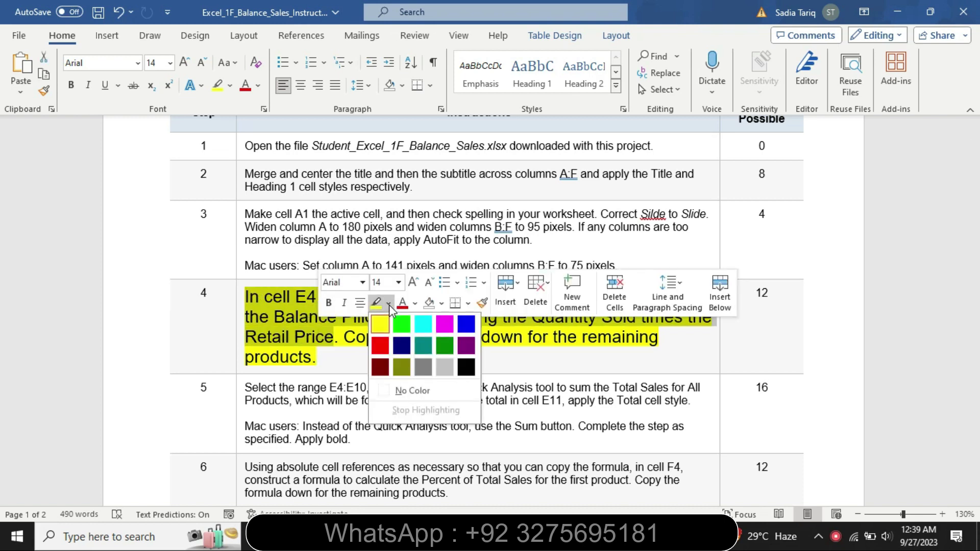
left_click(424, 323)
left_click(288, 316)
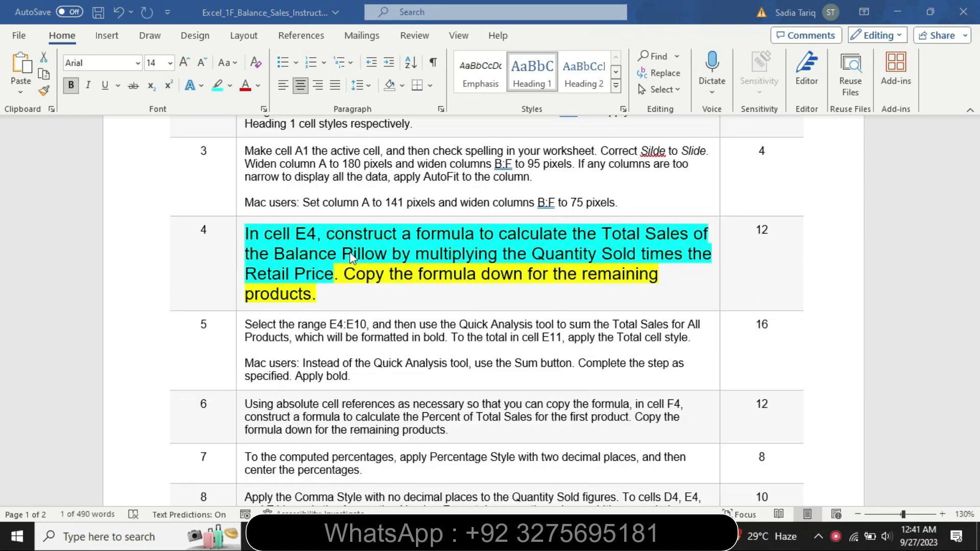
Step: Mark the multiplication instruction of step 4, then switch to Excel and enter the formula =C4*D4 in cell E4
left_click(351, 256)
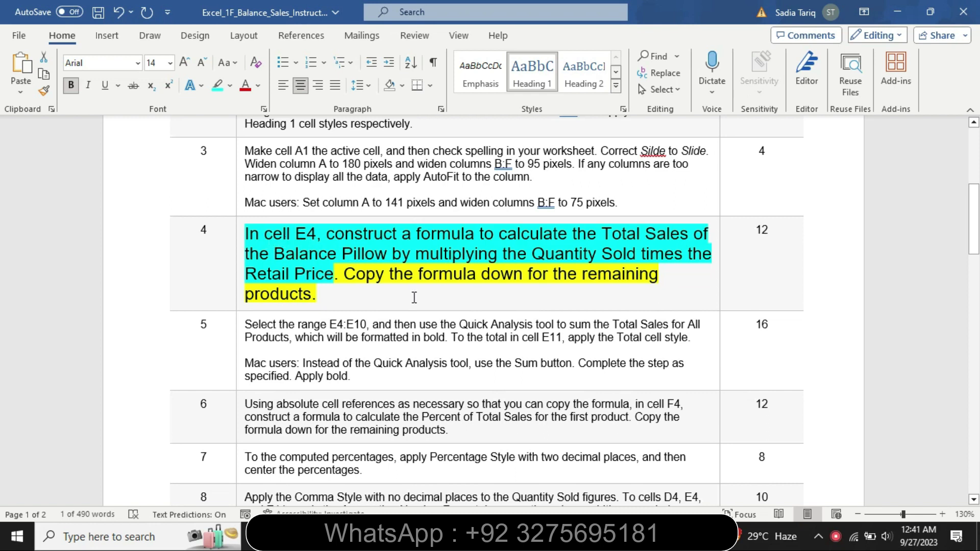
left_click_drag(347, 257, 659, 252)
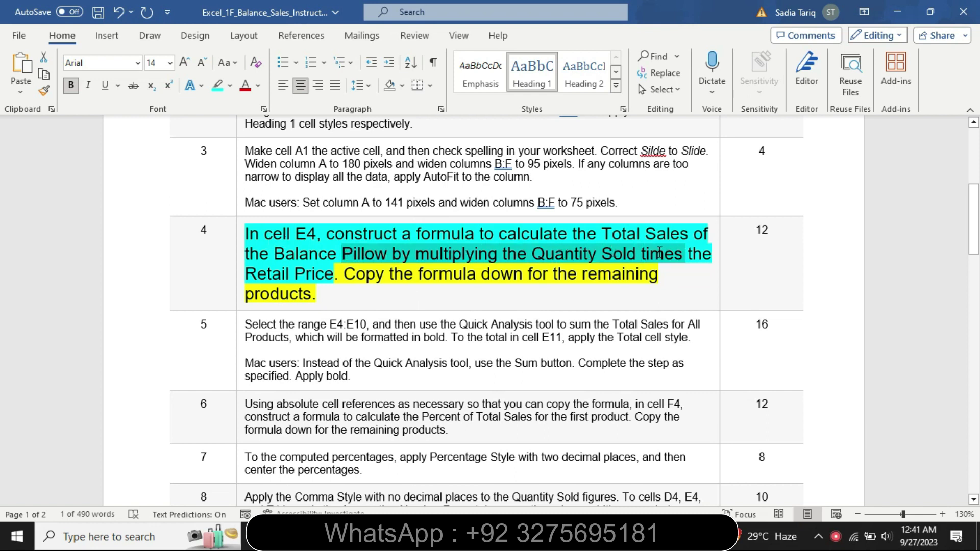
key("alt+Tab")
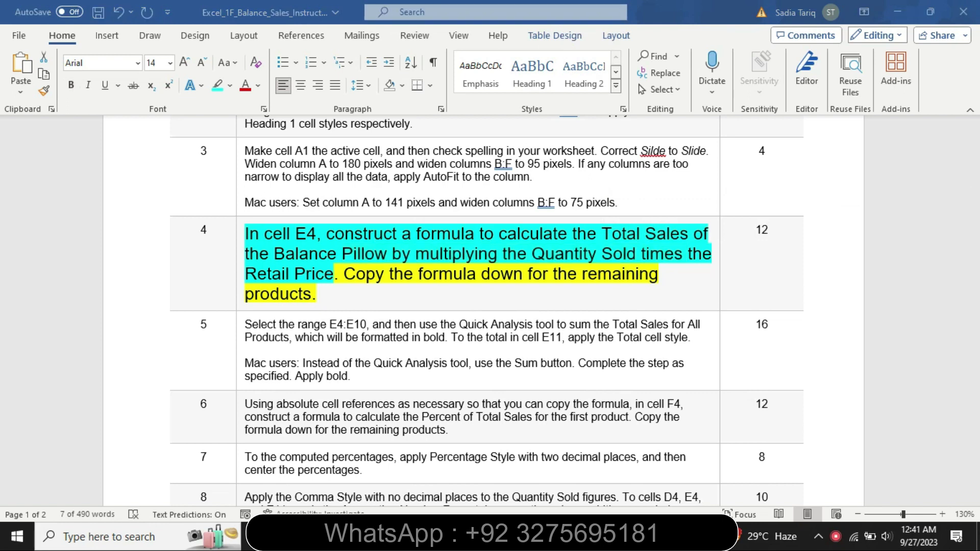
left_click(358, 224)
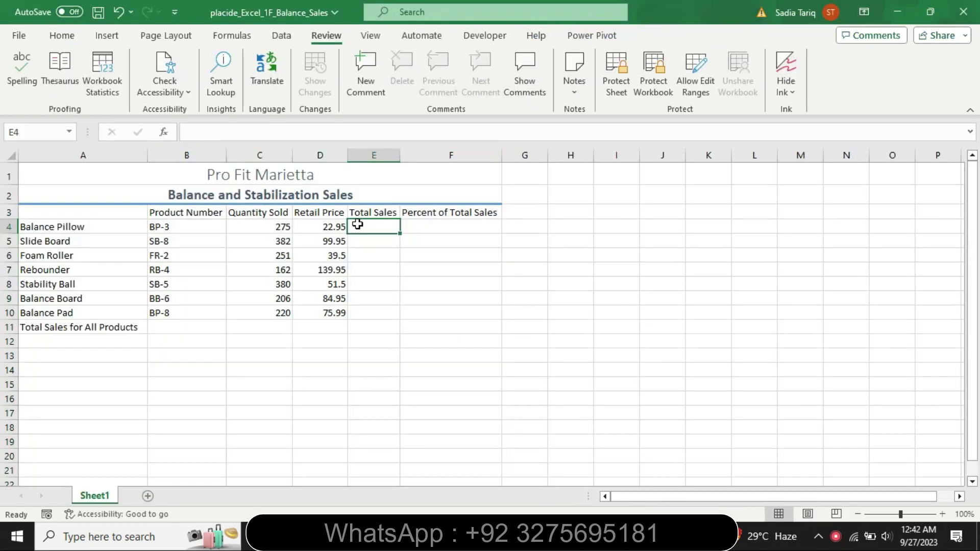
type("=")
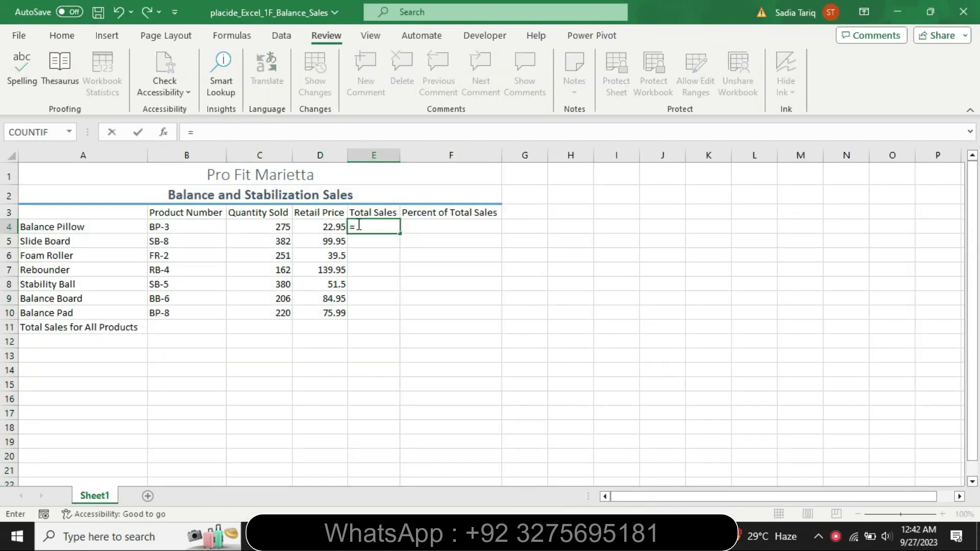
left_click(281, 227)
left_click(220, 130)
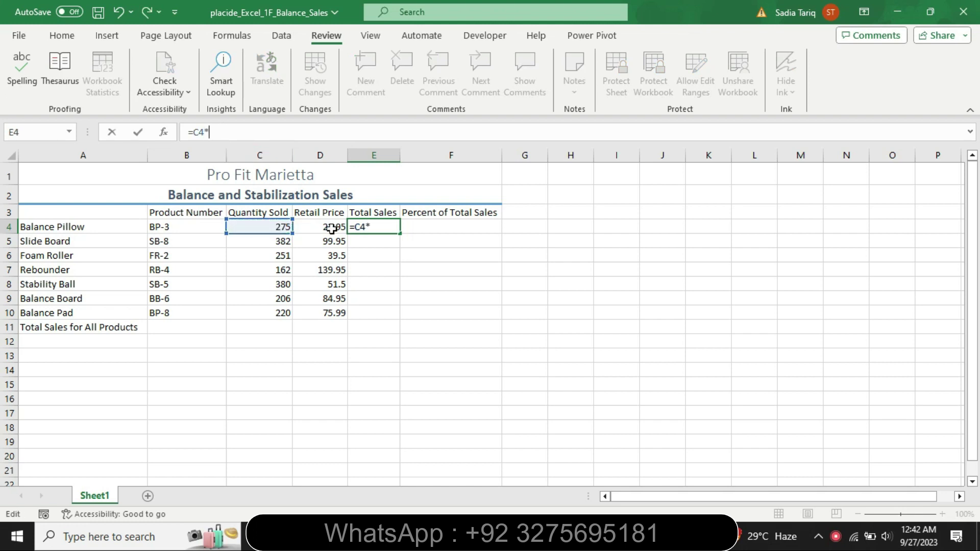
left_click(323, 228)
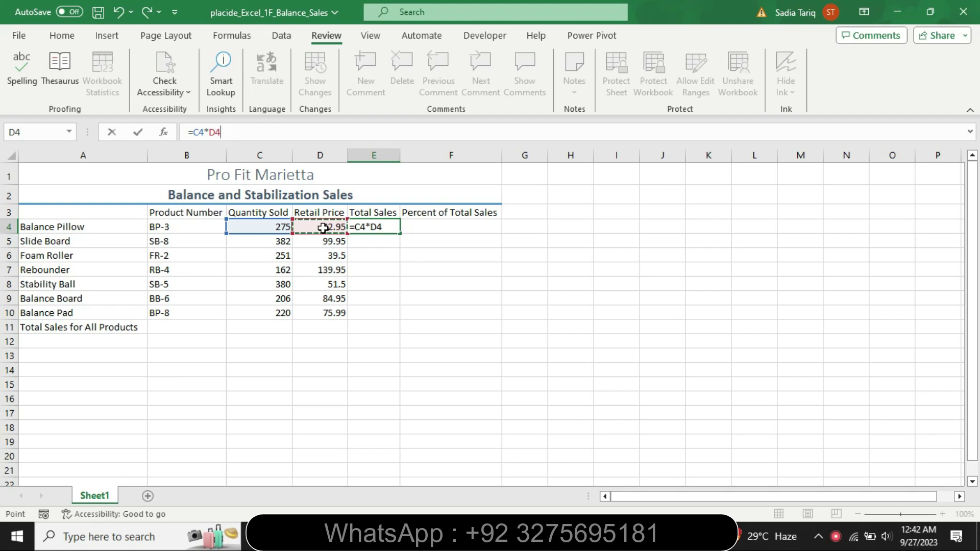
key("Return")
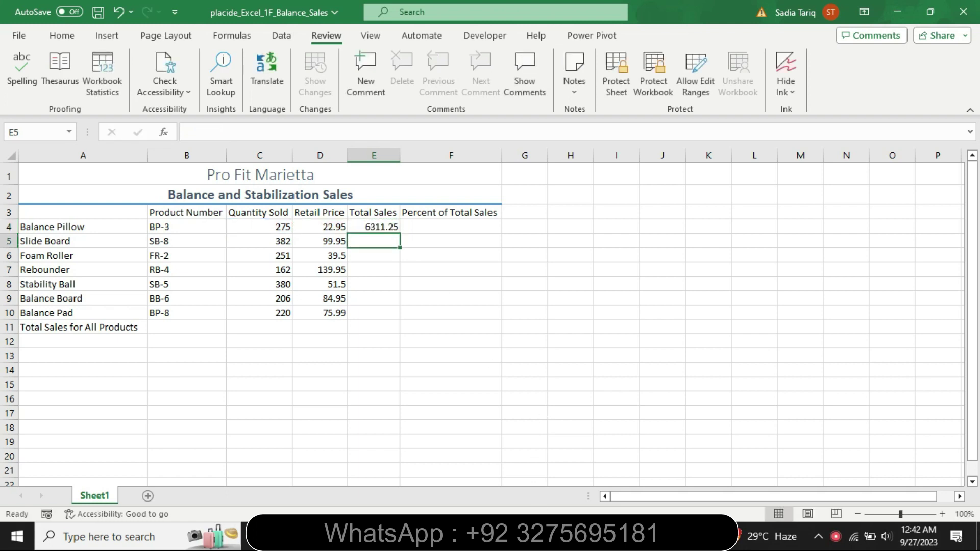
Step: Switch to Word, highlight the step 4 sentence "Copy the formula down for the remaining products." in turquoise, and return to Excel
key("alt+Tab")
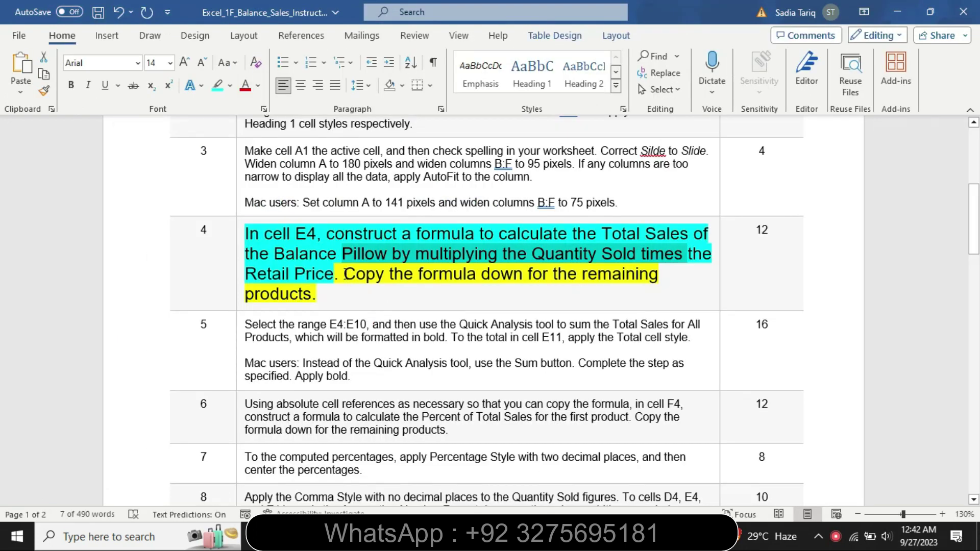
left_click_drag(343, 276, 317, 295)
left_click(431, 271)
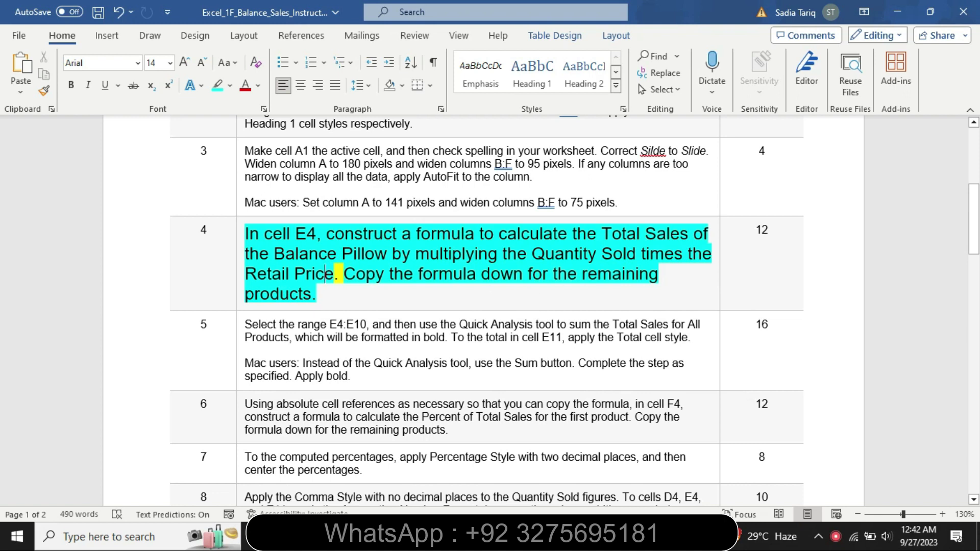
left_click(578, 536)
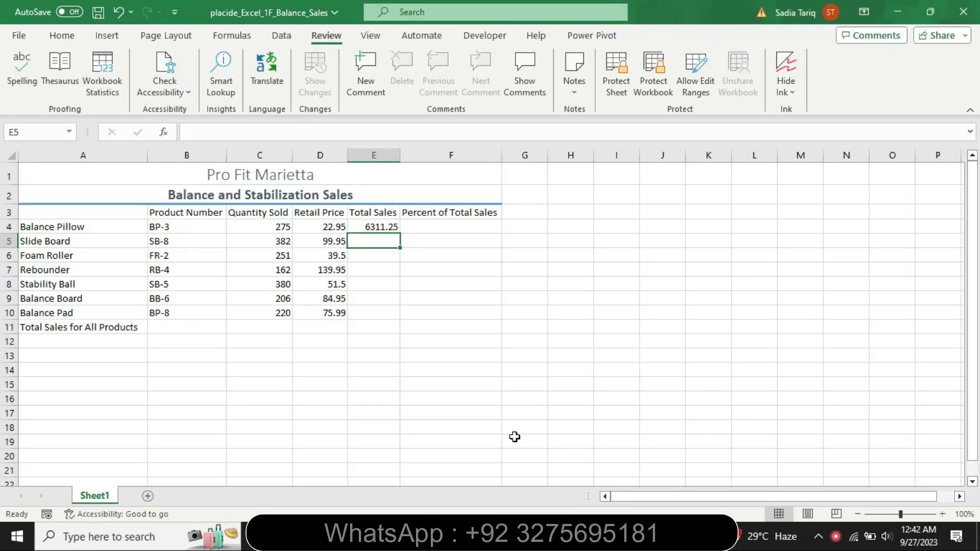
Step: Copy the Total Sales formula from E4 down through E10, and switch to the Word instructions
left_click(383, 225)
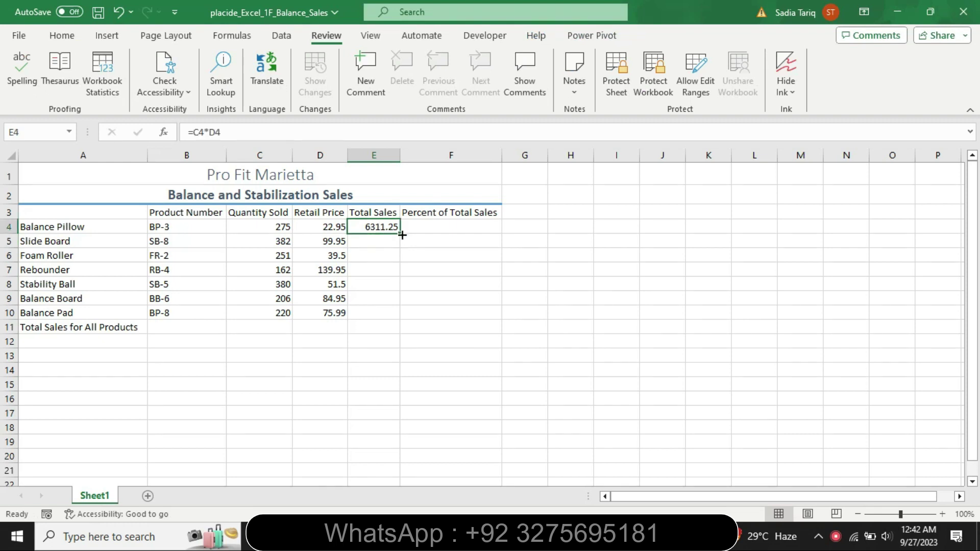
left_click_drag(399, 233, 402, 321)
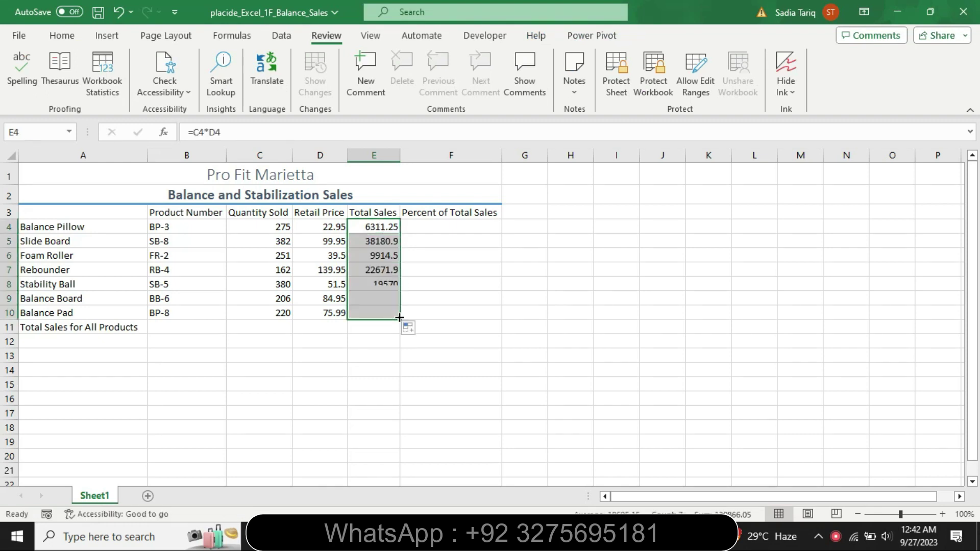
key("alt+Tab")
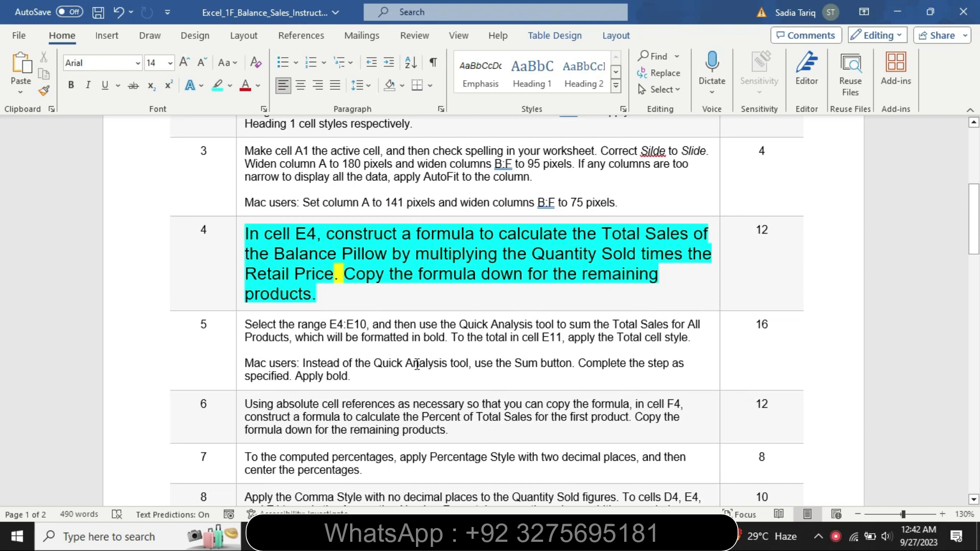
Step: Set the step 4 instruction text to font size 9 and remove its highlighting
left_click(238, 301)
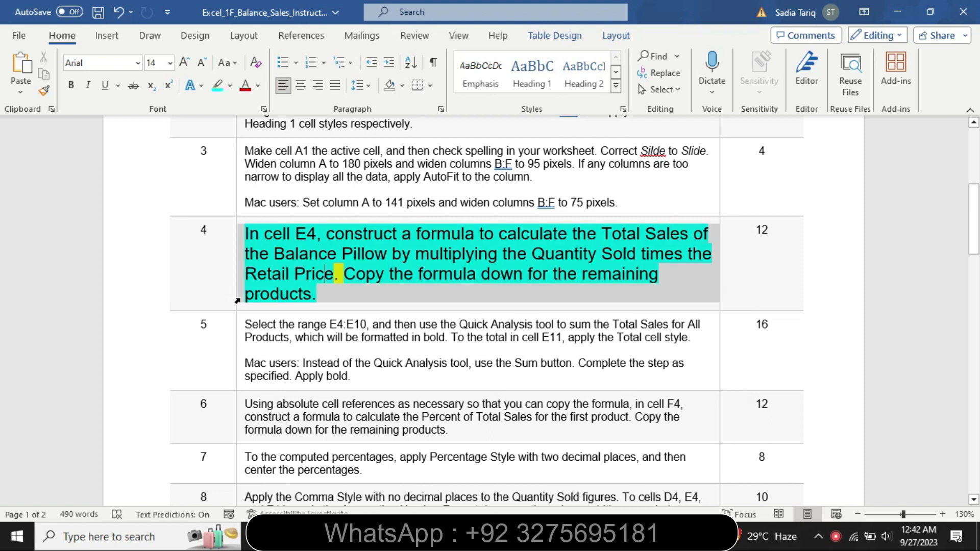
left_click(320, 253)
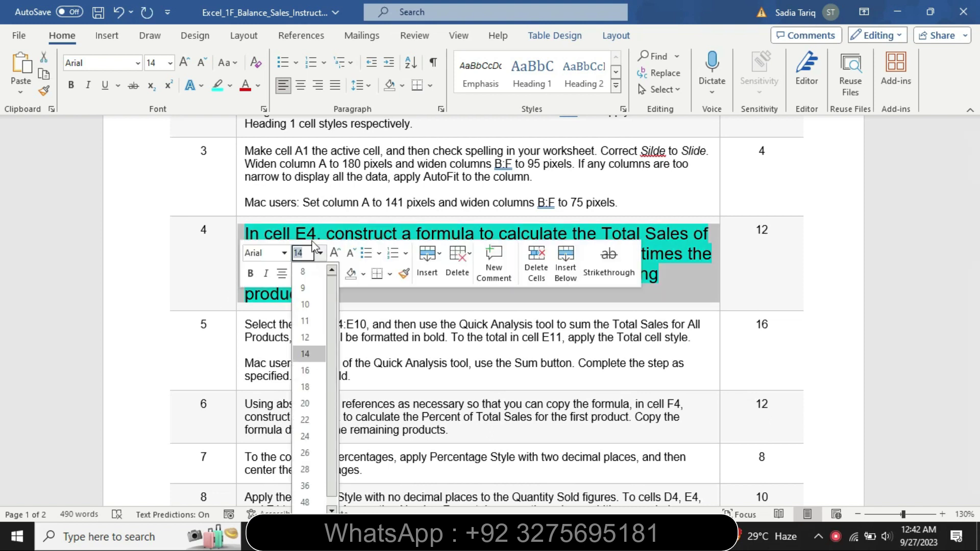
left_click(303, 287)
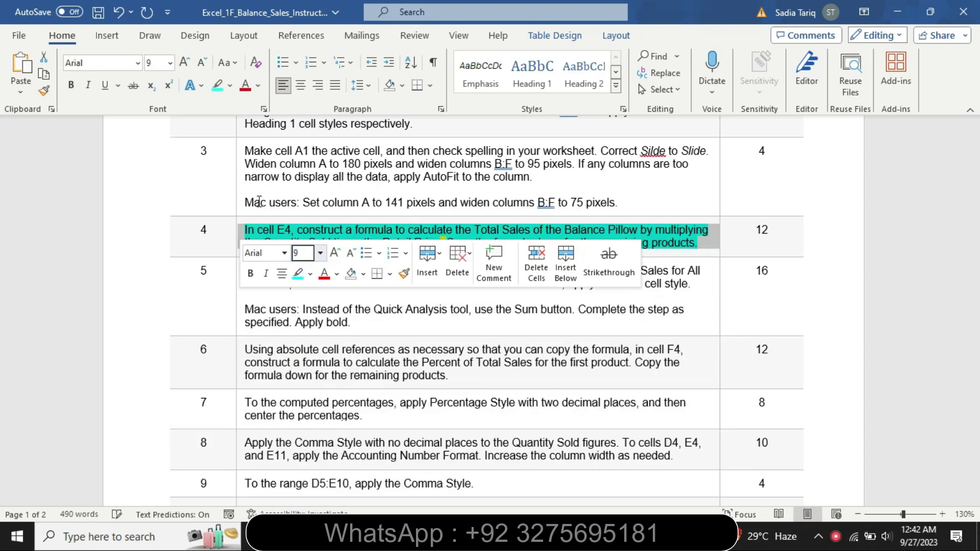
left_click(235, 85)
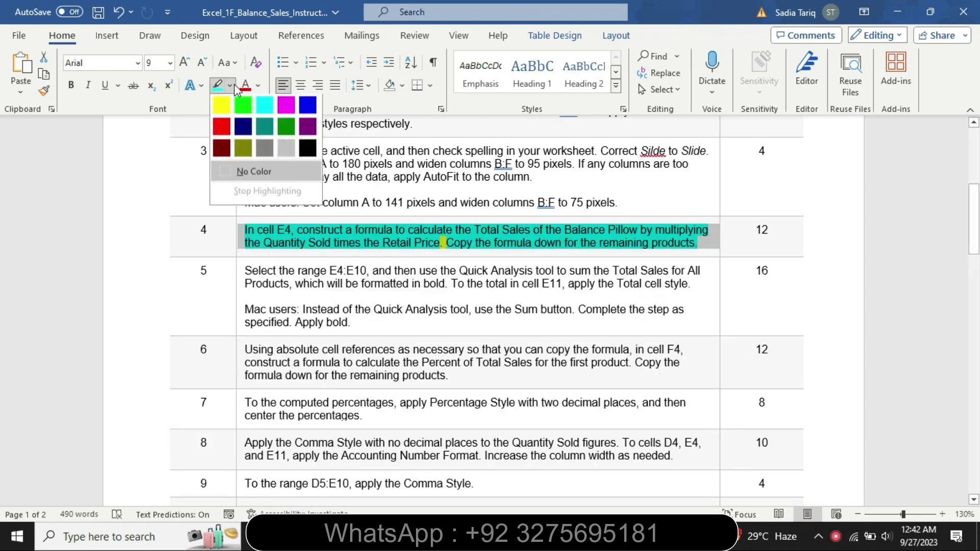
left_click(249, 174)
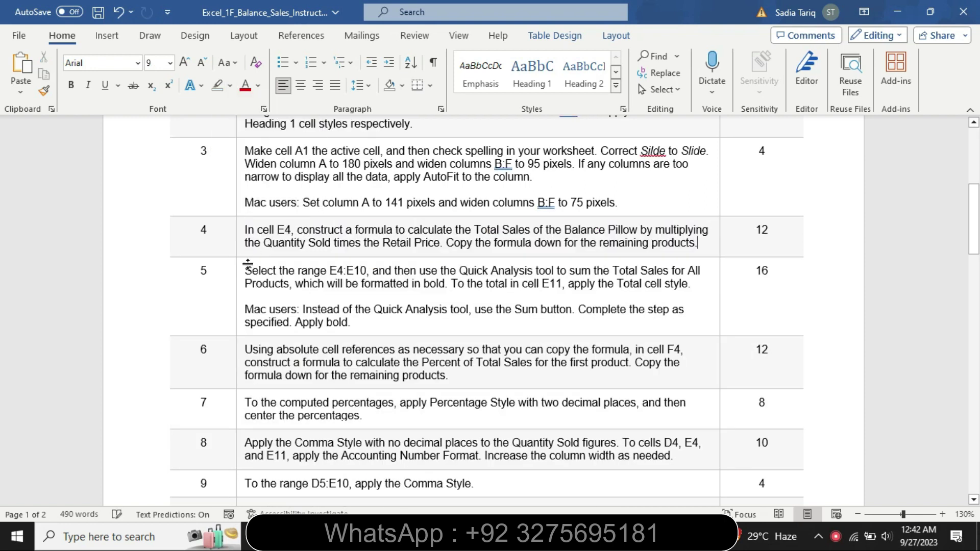
Step: Set the step 5 instruction text to font size 14 and highlight it in yellow
left_click(240, 298)
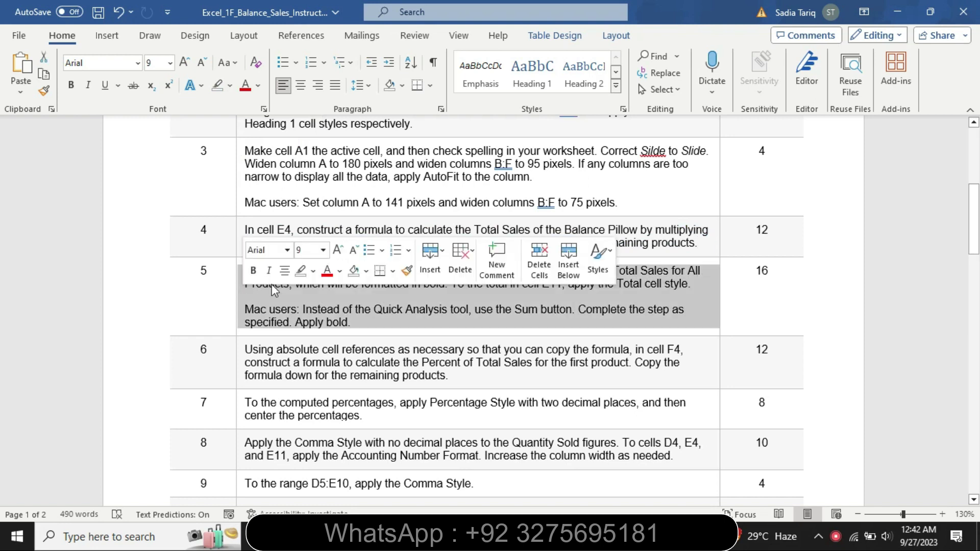
left_click(323, 251)
left_click(317, 350)
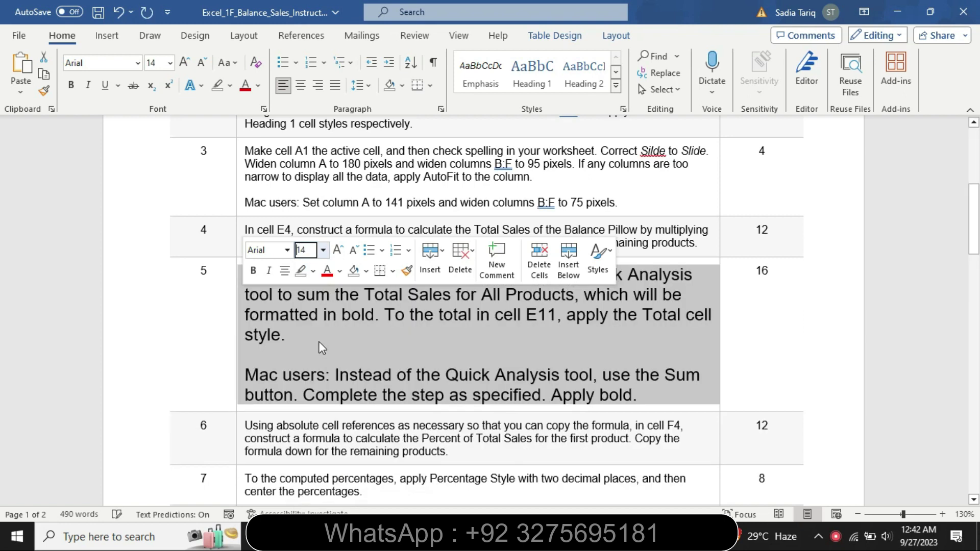
left_click(313, 270)
left_click(305, 292)
left_click(305, 313)
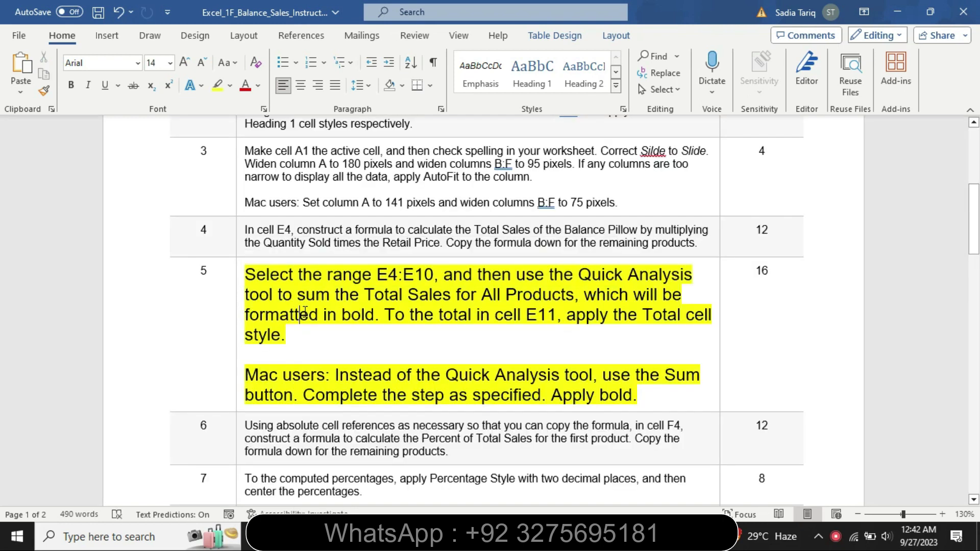
Step: Change the highlight of step 5 from "Select the range" through "formatted in bold" to turquoise
left_click_drag(247, 271, 360, 312)
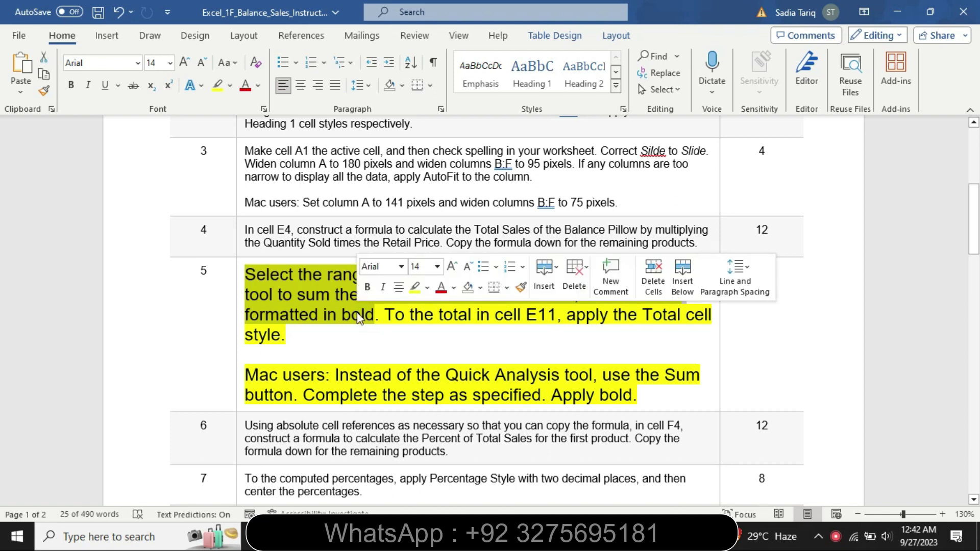
left_click(428, 289)
left_click(462, 308)
left_click(290, 315)
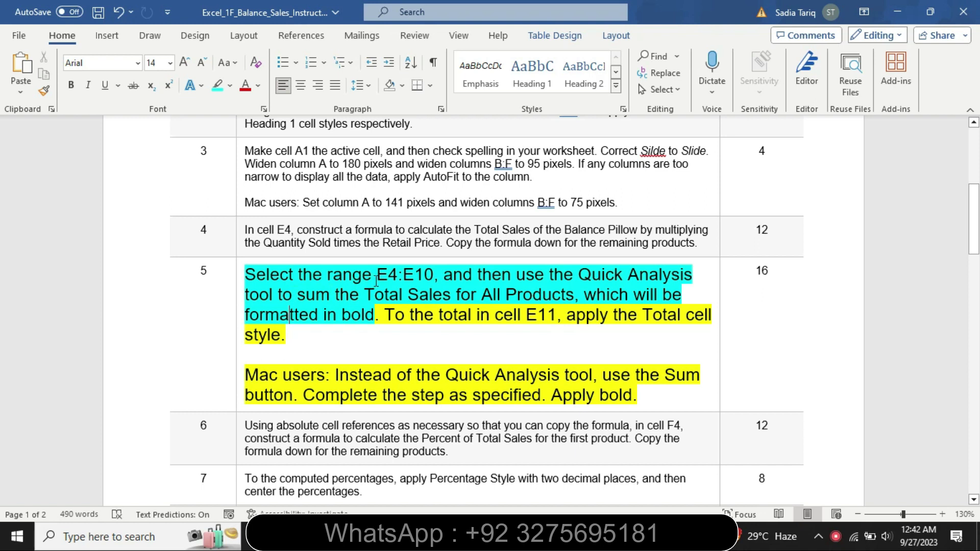
Step: Copy the range reference E4:E10 from step 5, switch to Excel, and use the reference to select that range
left_click_drag(379, 275, 429, 275)
key("ctrl+c")
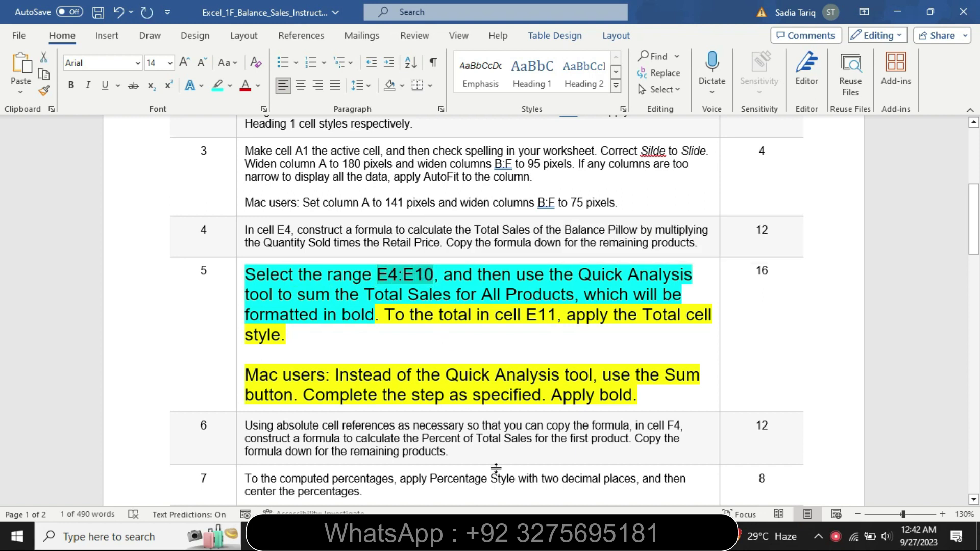
key("alt+Tab")
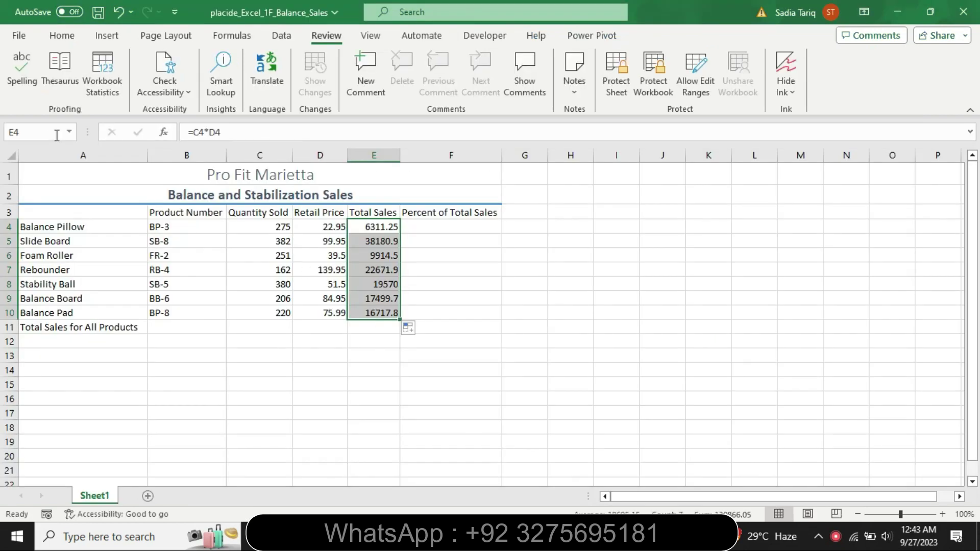
left_click(44, 139)
key("BackSpace")
key("ctrl+v")
key("Return")
Step: Recheck the step 5 instruction in Word, then return to Excel and sum E4:E10 into E11 with the Quick Analysis tool
key("alt+Tab")
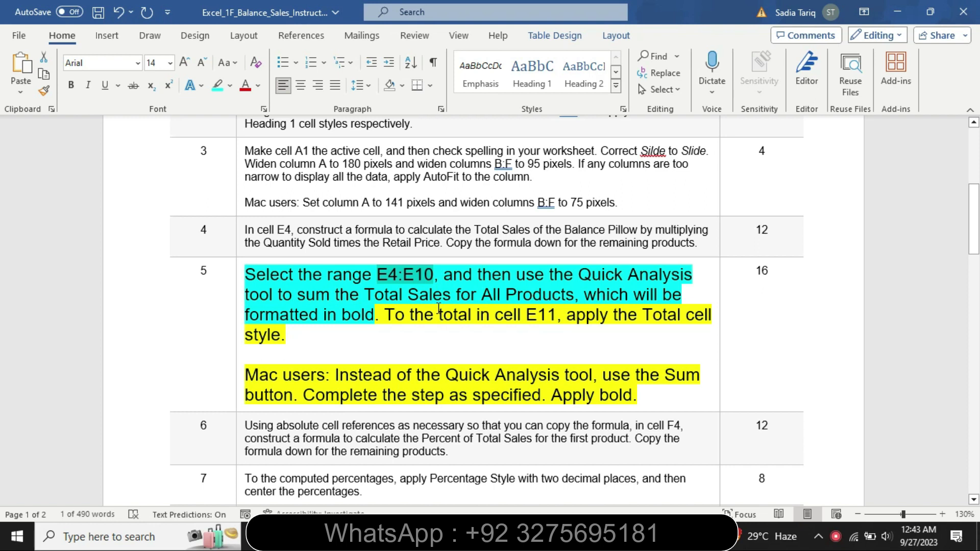
key("alt+Tab")
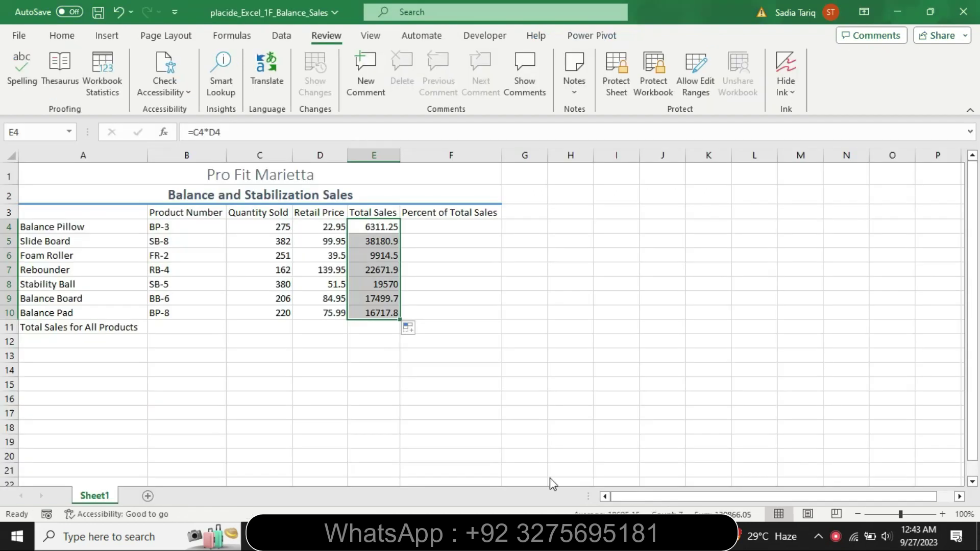
left_click(411, 345)
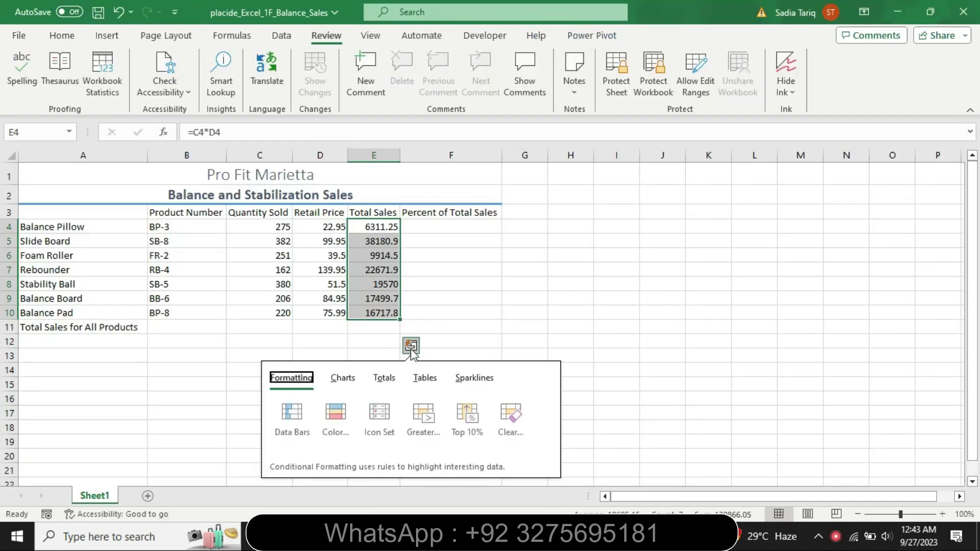
left_click(384, 378)
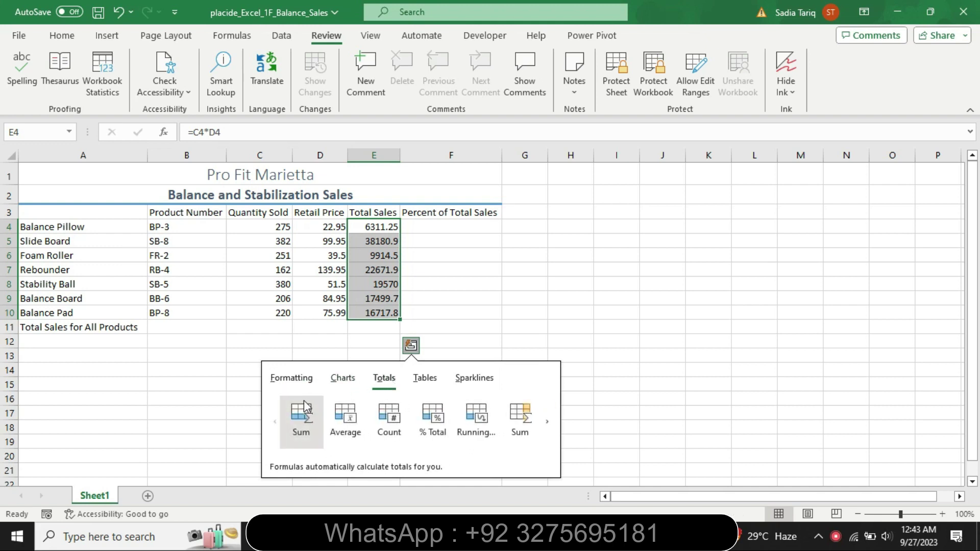
left_click(294, 419)
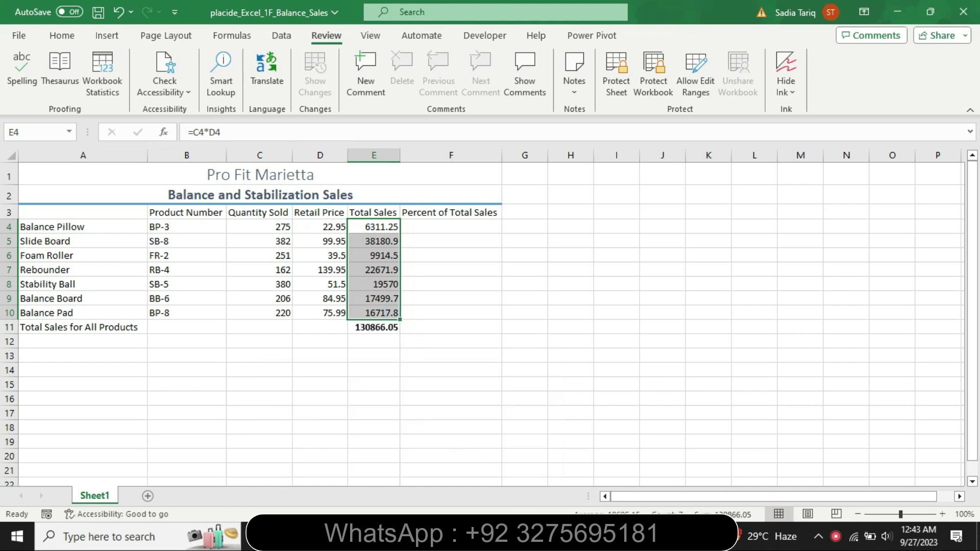
Step: Switch to Word, highlight the step 5 sentence about the Total cell style in turquoise, mark "E11", and return to Excel
key("alt+Tab")
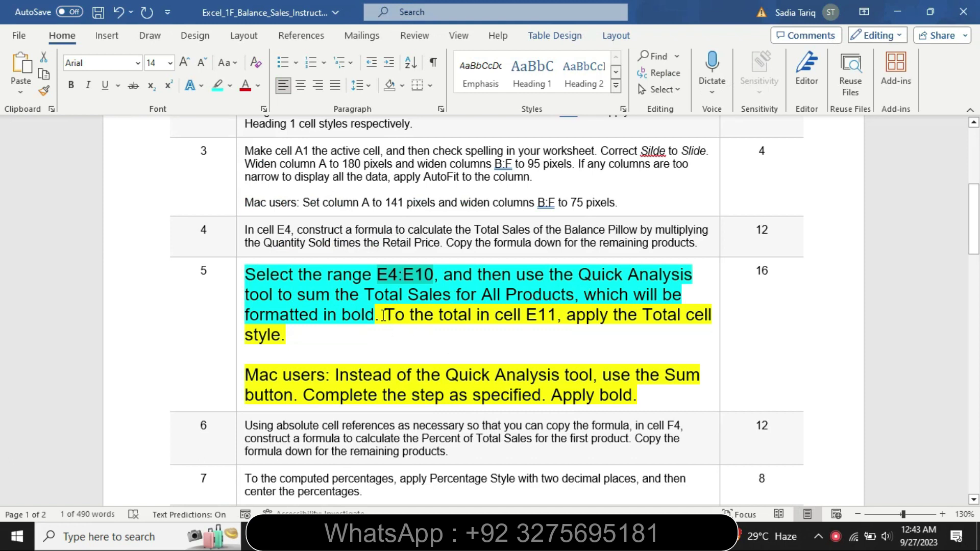
left_click_drag(388, 314, 295, 337)
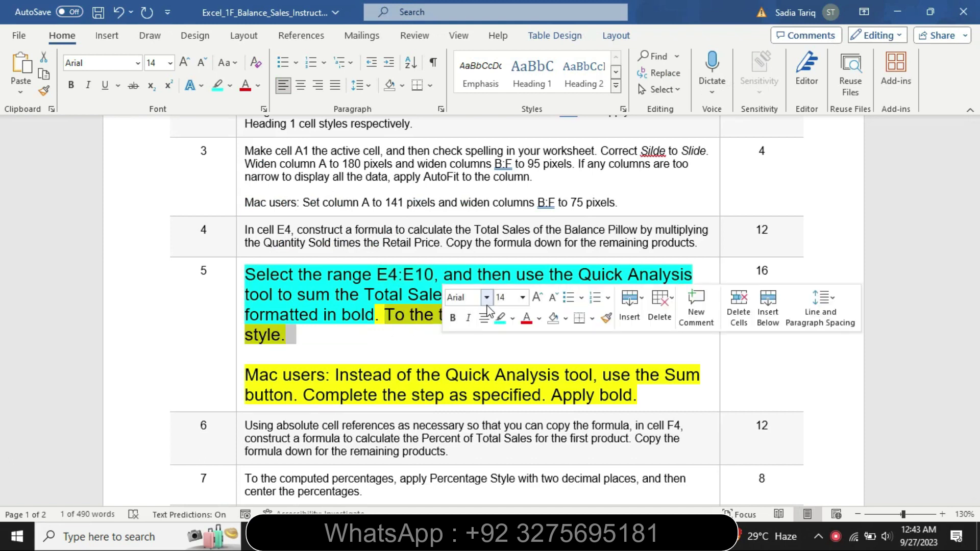
left_click(501, 320)
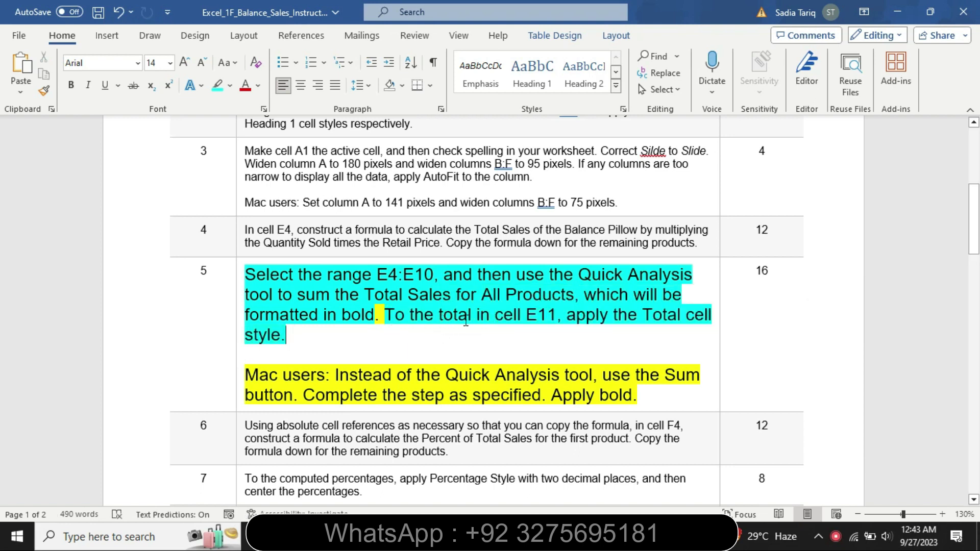
left_click_drag(525, 320, 557, 319)
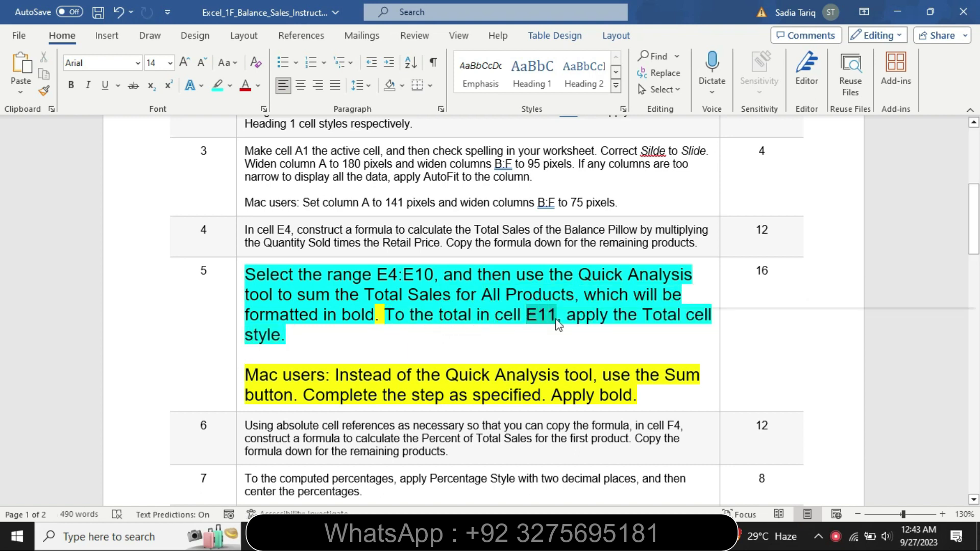
left_click(554, 535)
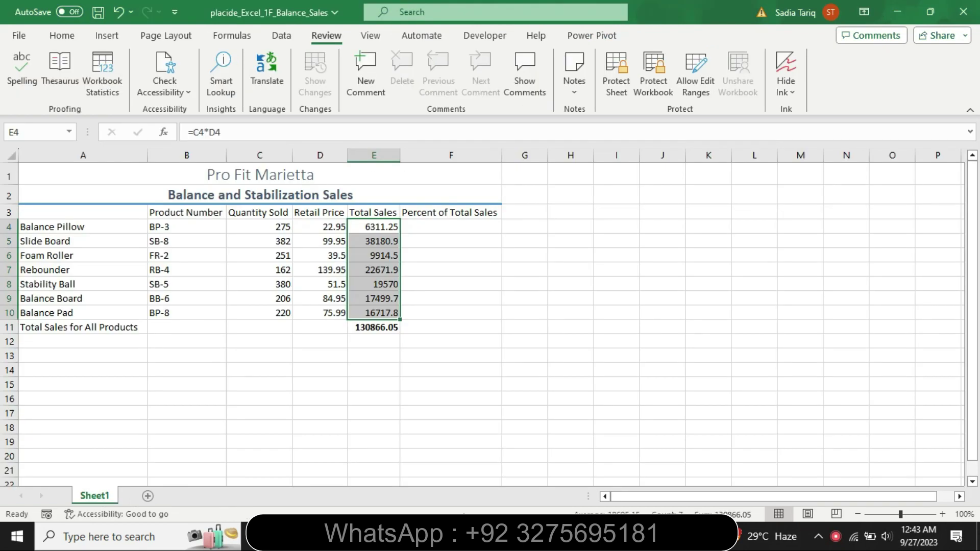
Step: Apply the Total cell style to cell E11
left_click(372, 329)
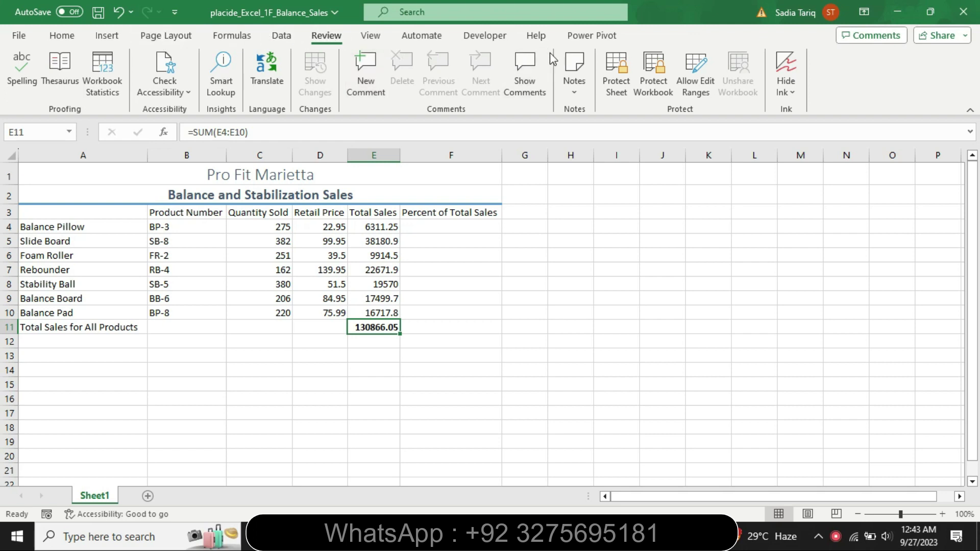
left_click(68, 40)
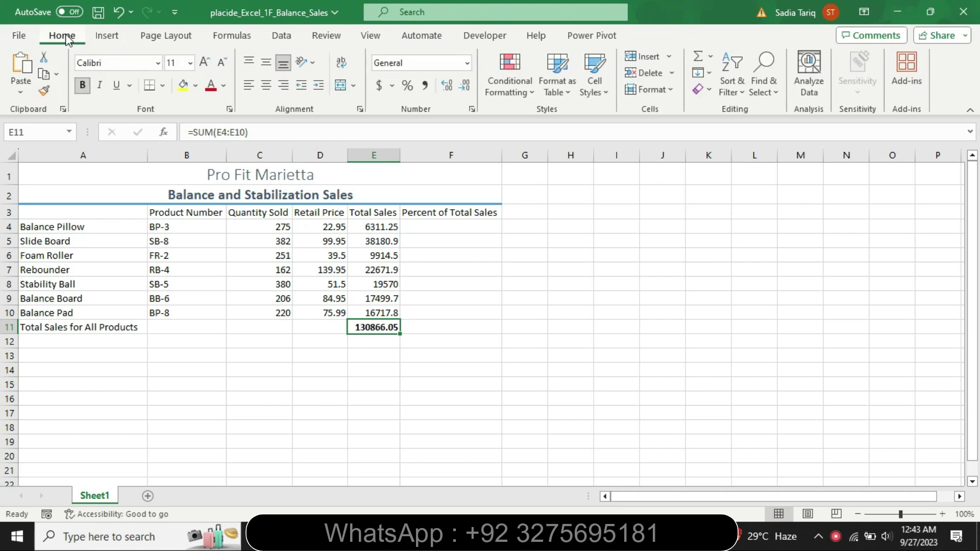
left_click(593, 77)
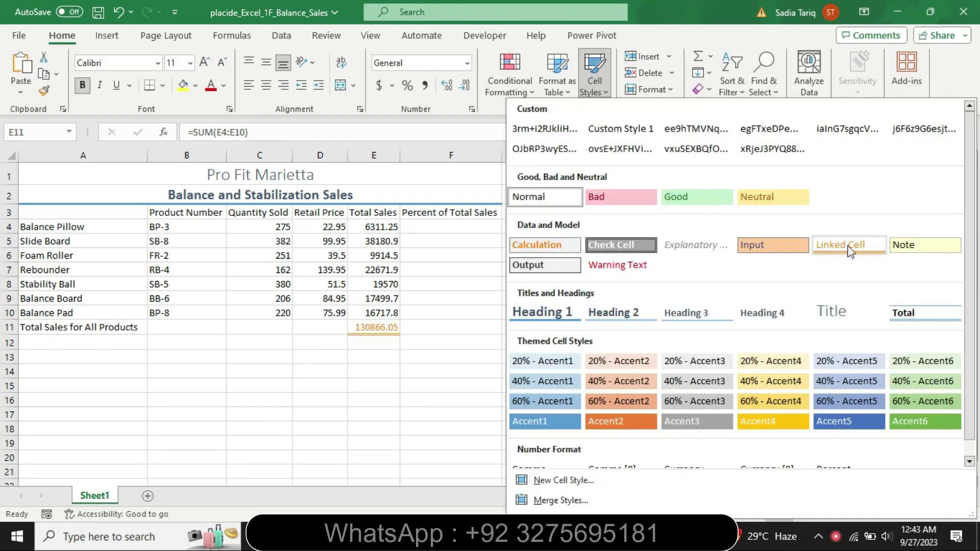
left_click(920, 314)
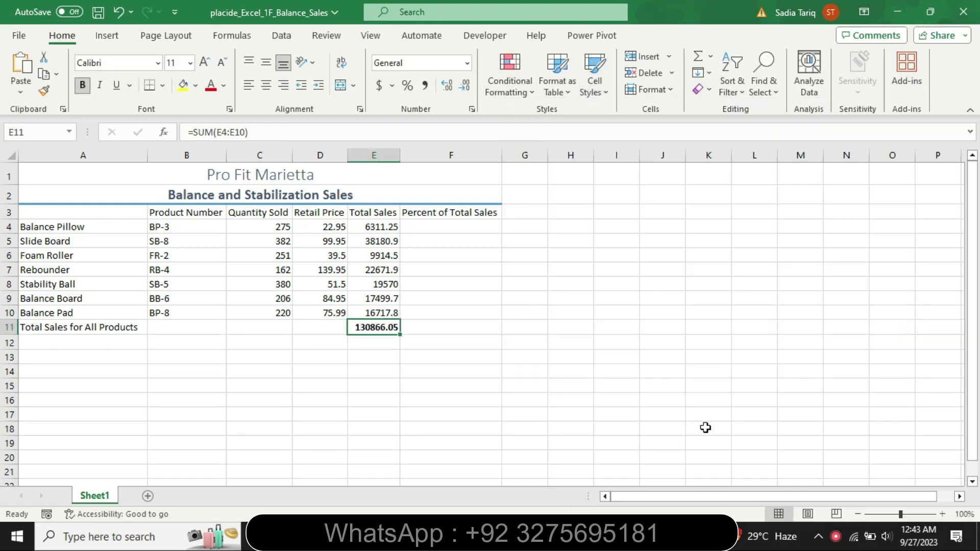
Step: Switch to Word, set the step 5 instruction text to font size 9, and remove its highlighting
left_click(598, 537)
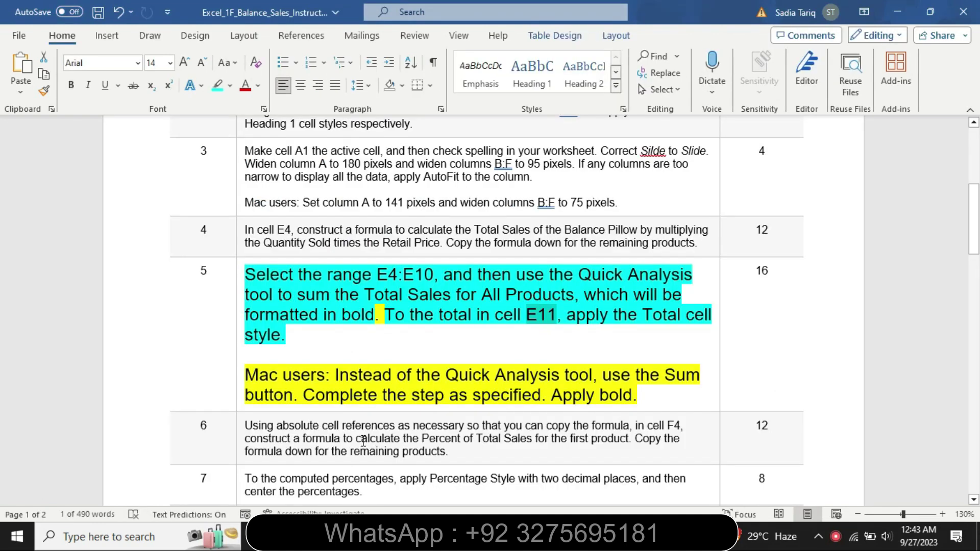
left_click(239, 398)
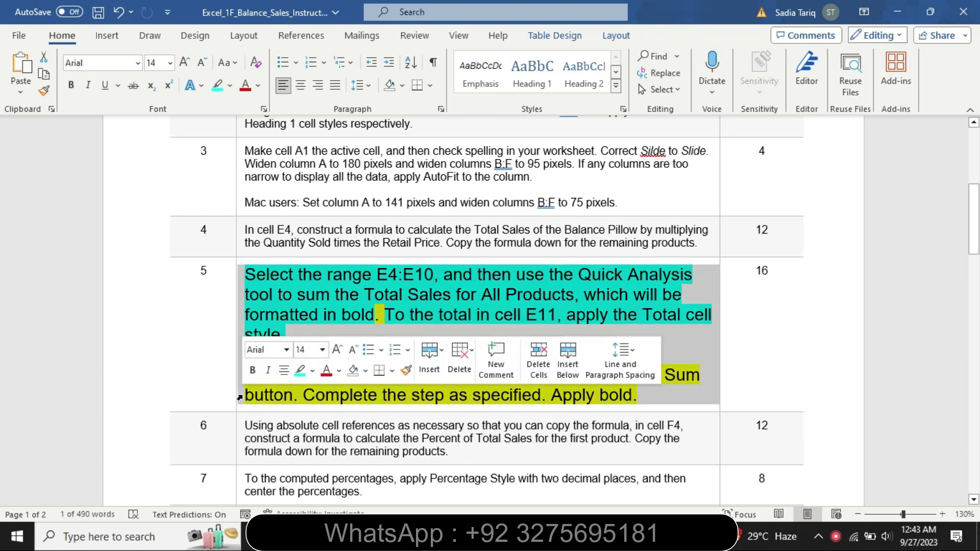
left_click(322, 350)
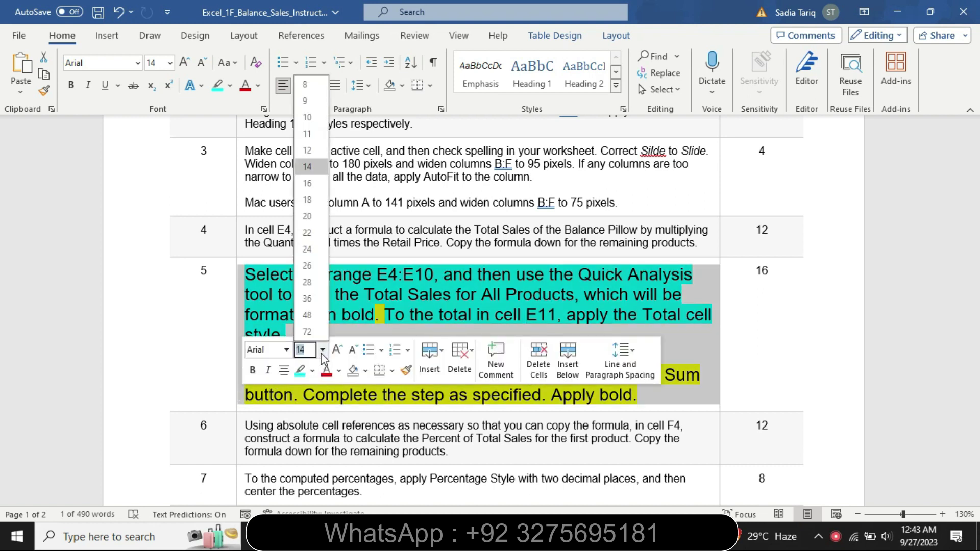
left_click(309, 102)
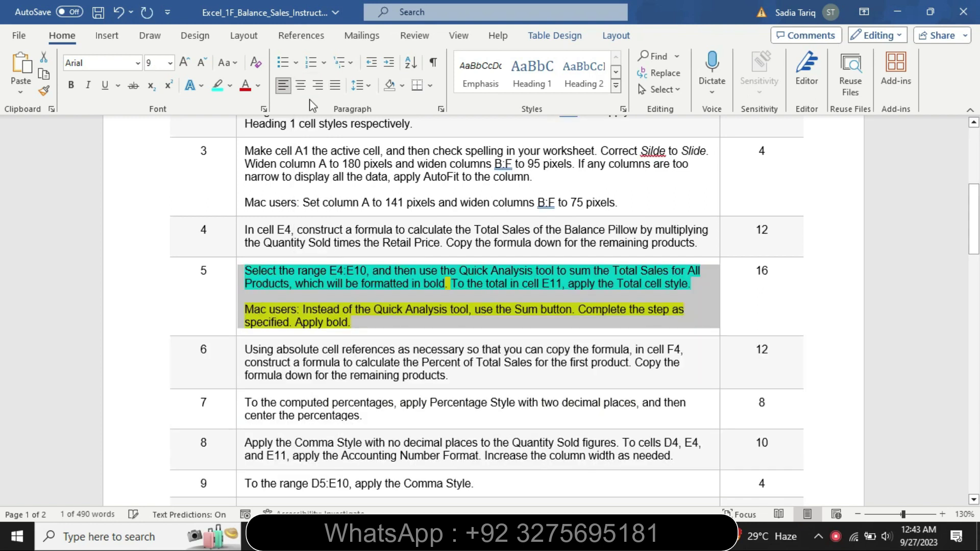
left_click(230, 86)
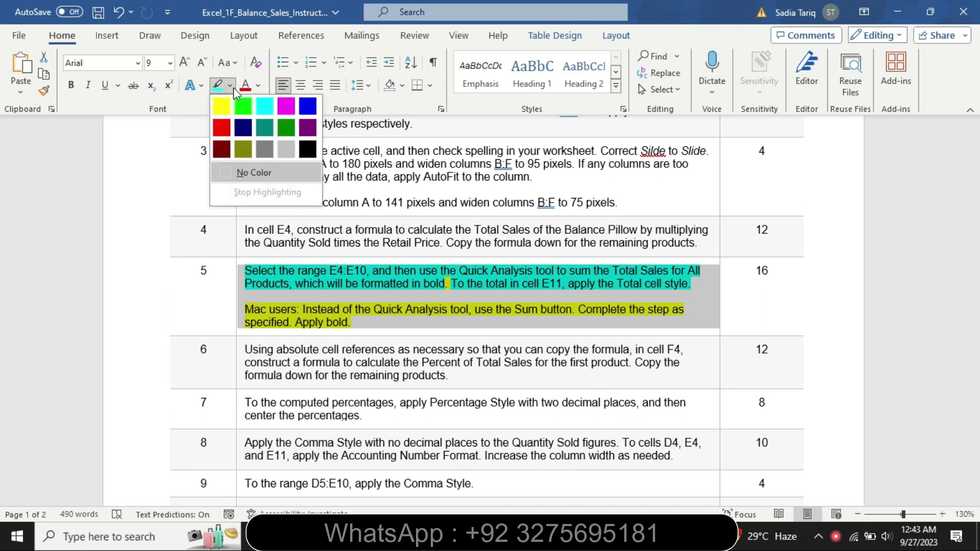
left_click(271, 175)
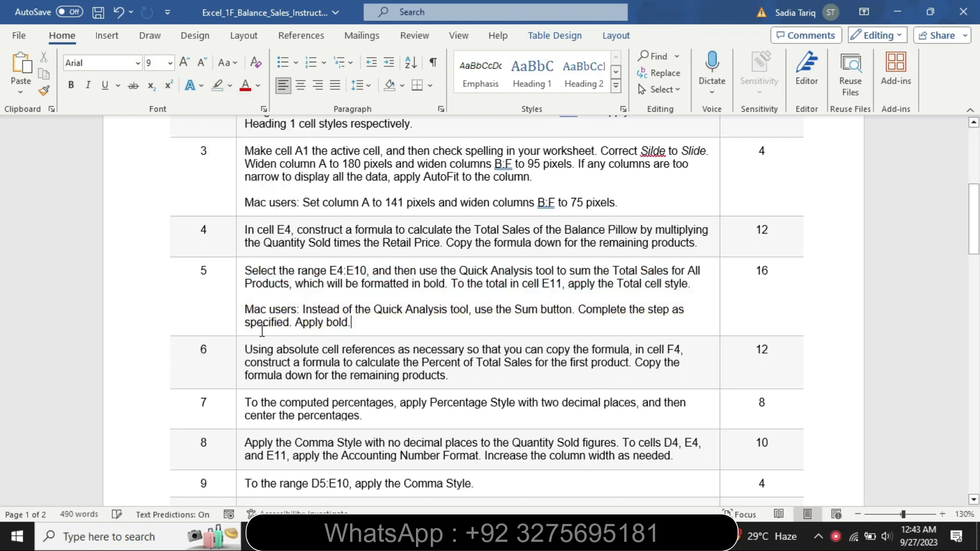
Step: Set the step 6 instruction text to font size 14 and highlight it in yellow
left_click(242, 370)
left_click(325, 323)
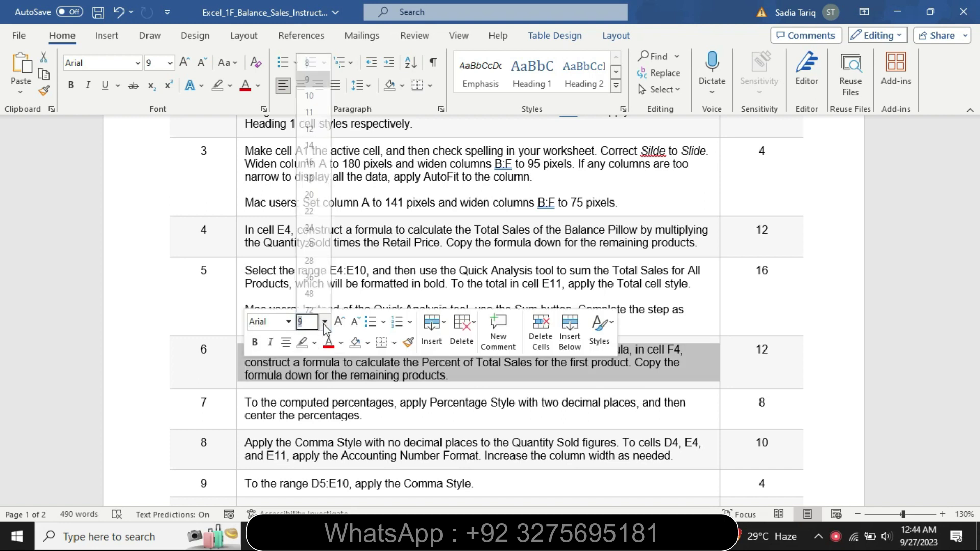
left_click(308, 147)
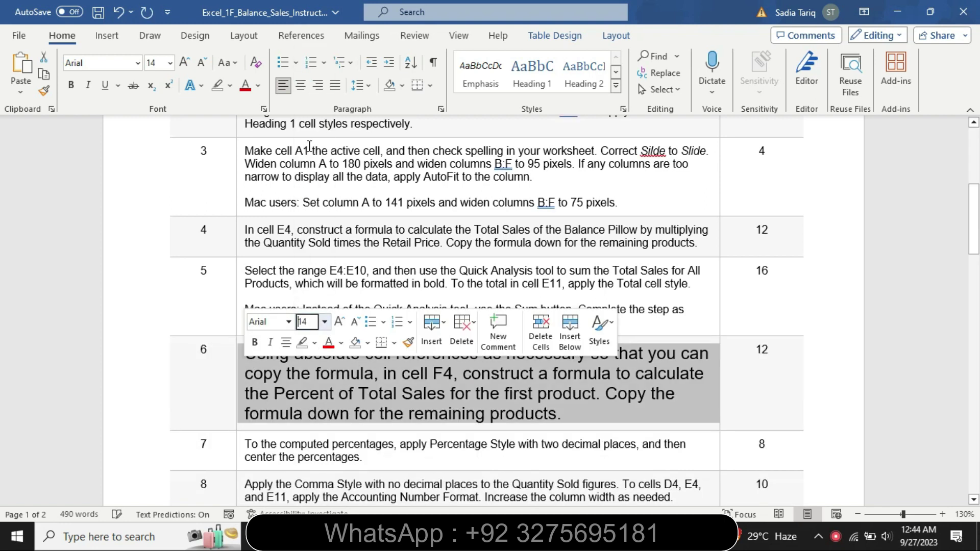
left_click(229, 90)
left_click(222, 106)
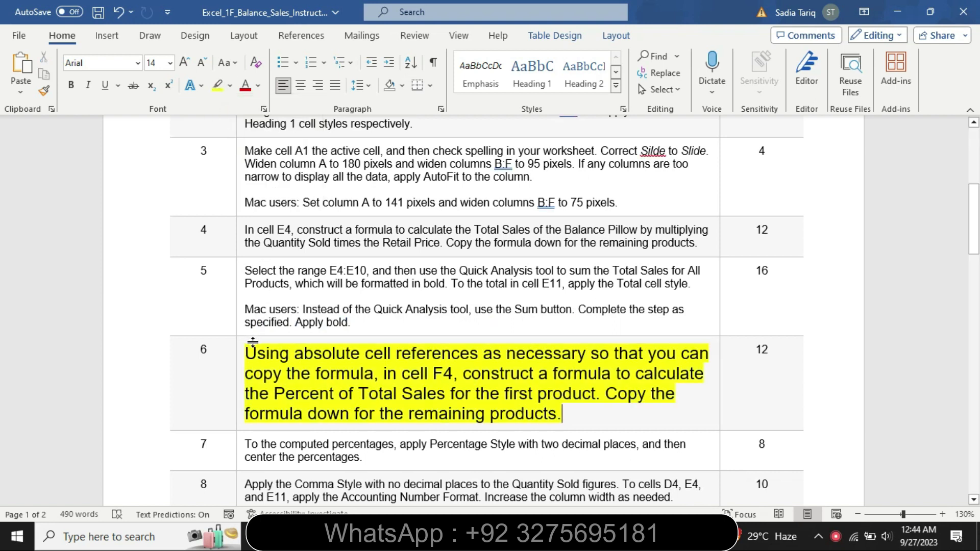
Step: Highlight the first sentence of step 6, about the Percent of Total Sales formula in F4, in turquoise
left_click_drag(249, 344, 583, 399)
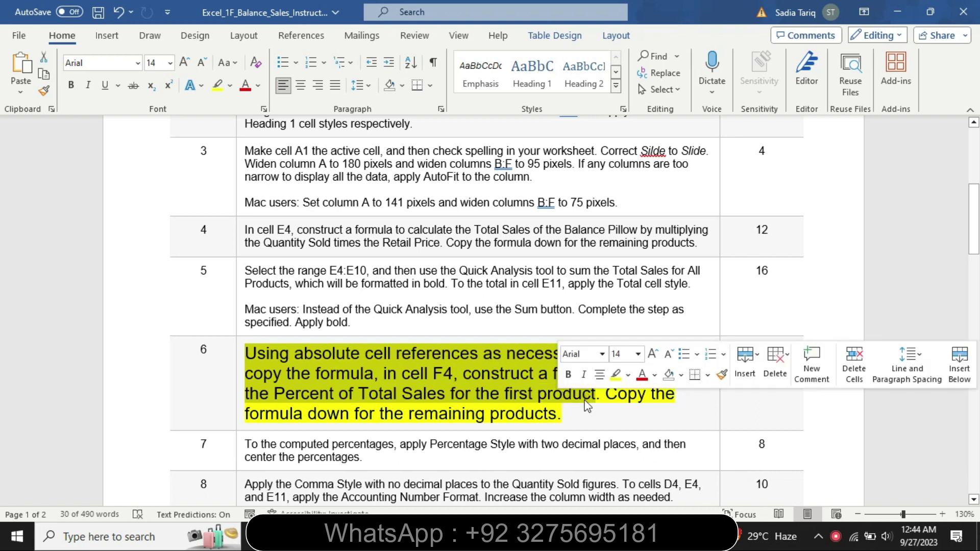
left_click(628, 376)
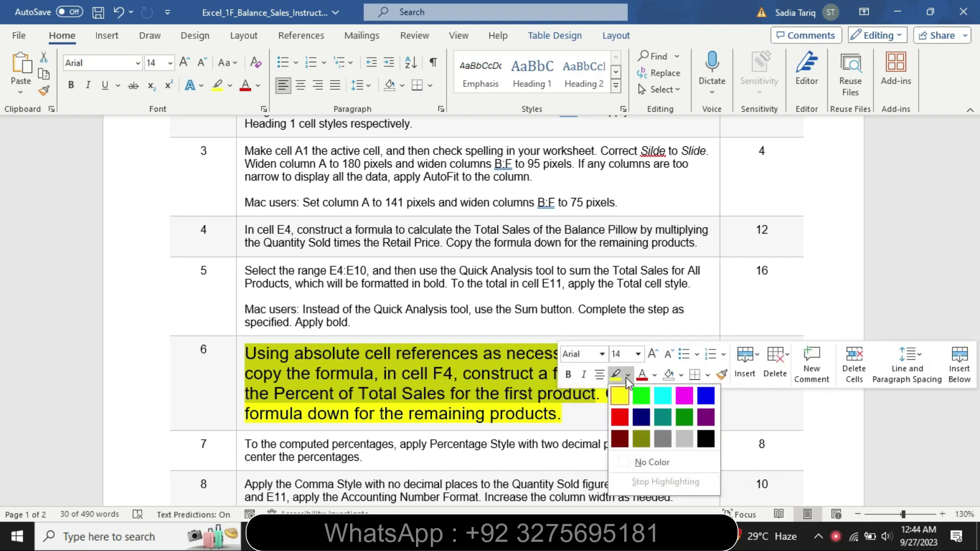
left_click(663, 396)
left_click(258, 355)
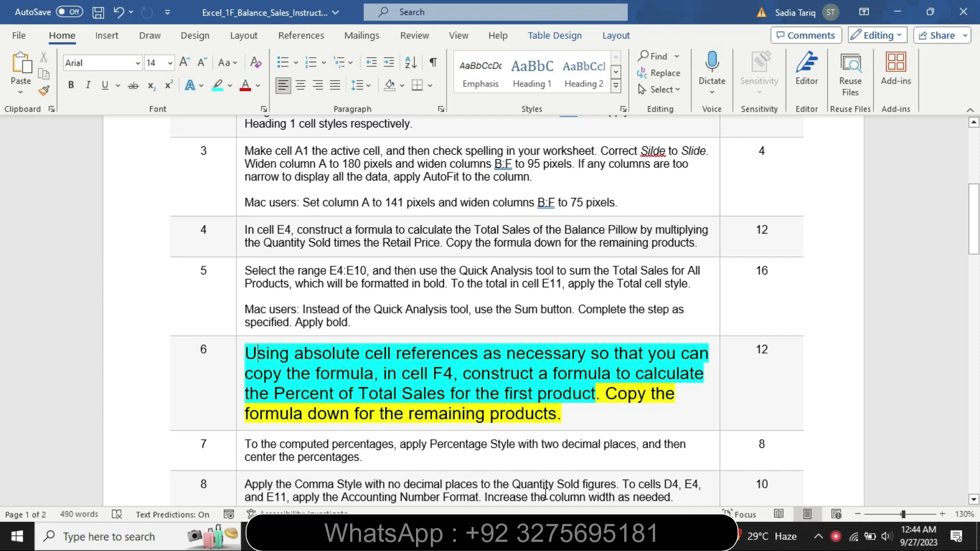
Step: Switch to Excel and enter =E4/$E$11 in cell F4, rechecking the step 6 instruction in Word before confirming
key("alt+Tab")
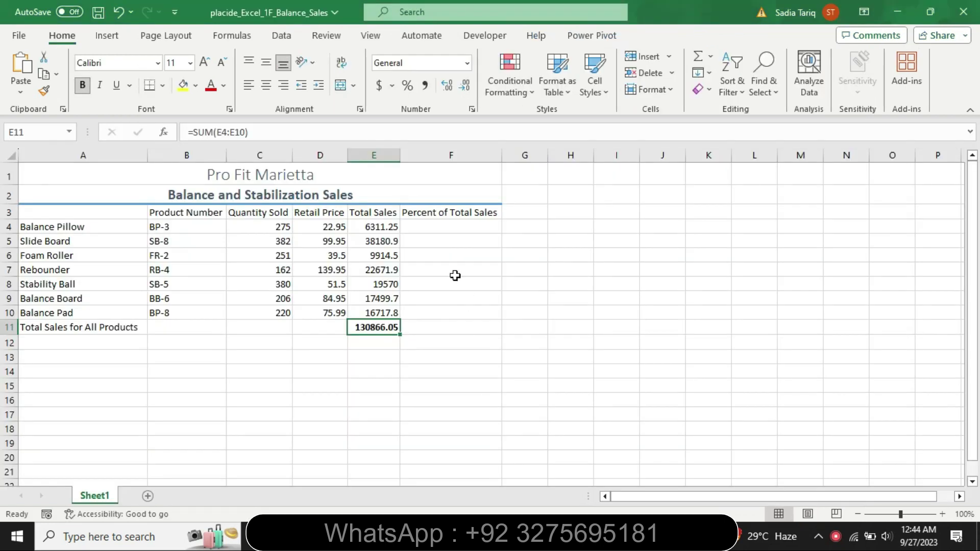
left_click(428, 225)
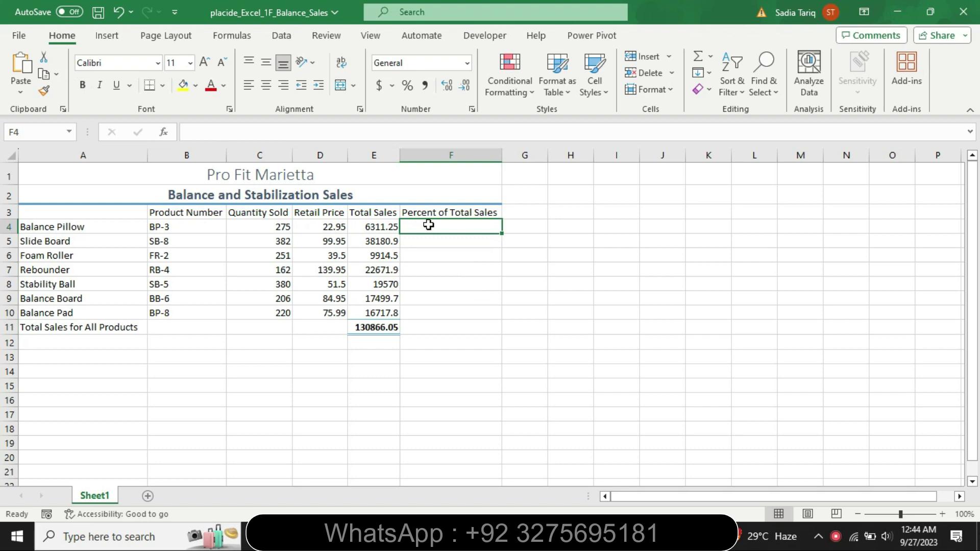
type("=")
left_click(381, 226)
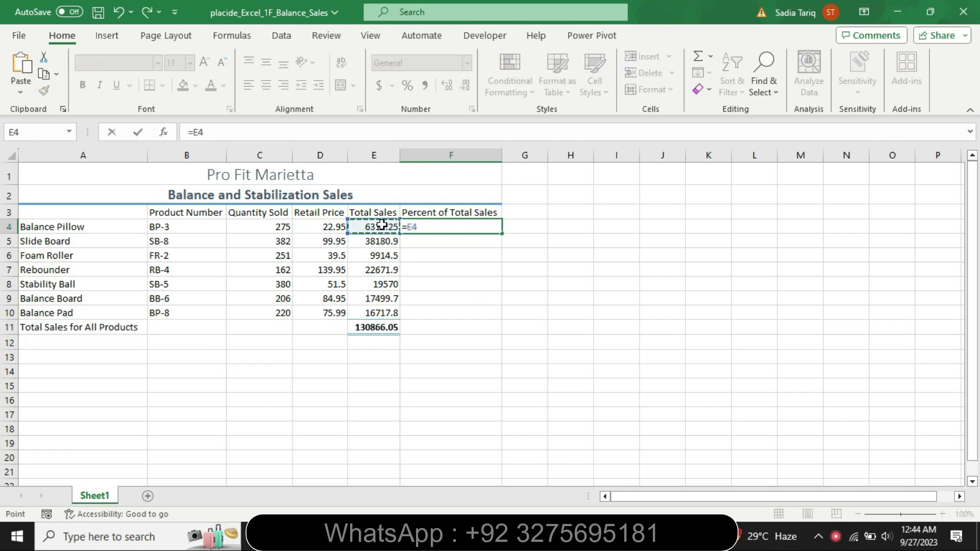
type("/")
left_click(388, 326)
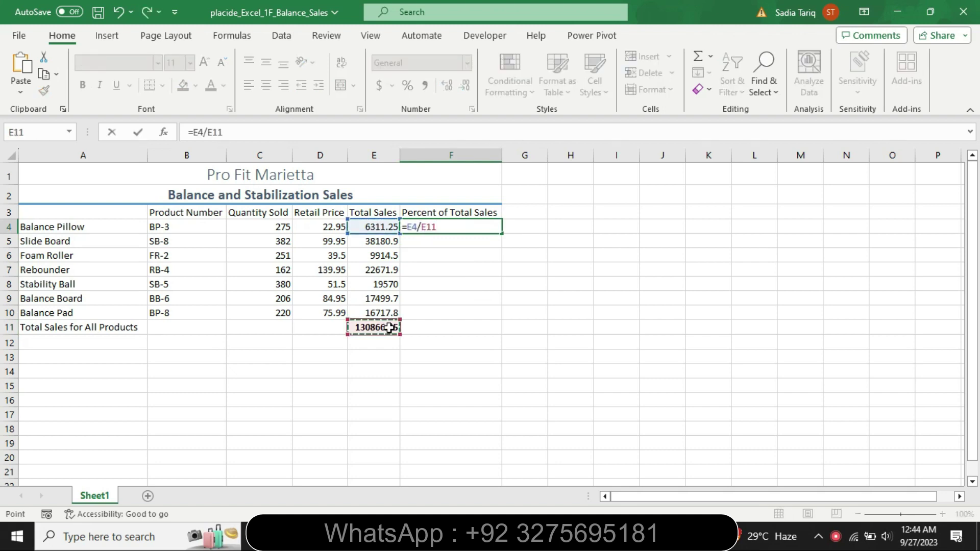
left_click(213, 132)
key("F4")
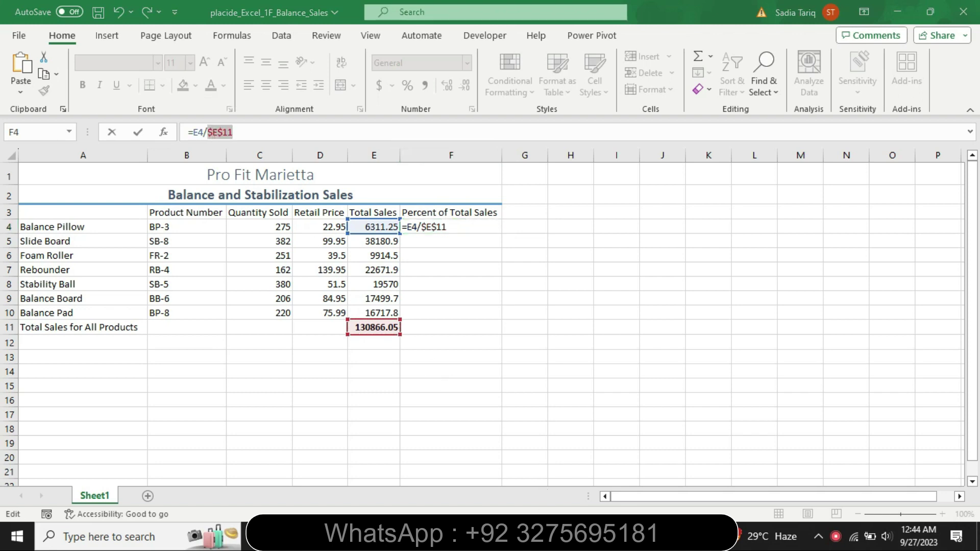
key("alt+Tab")
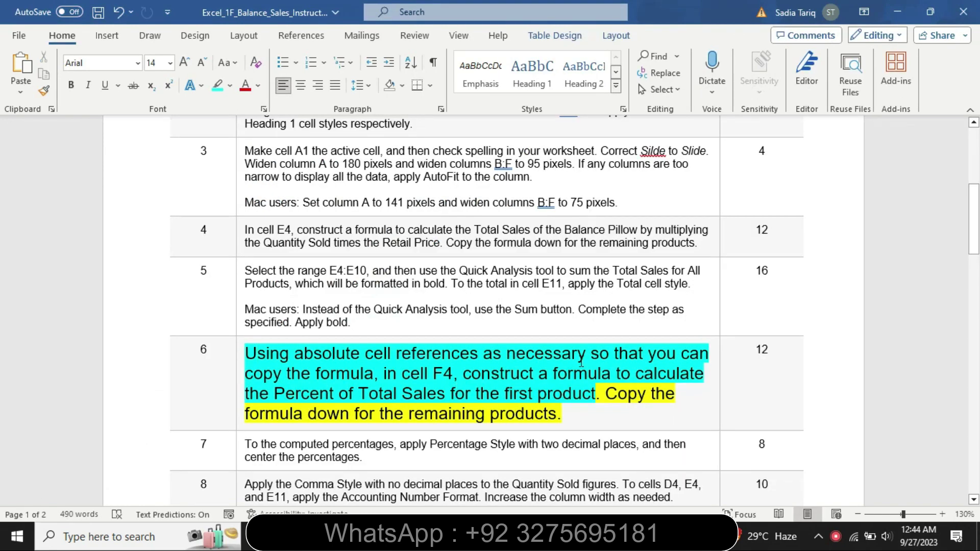
key("alt+Tab")
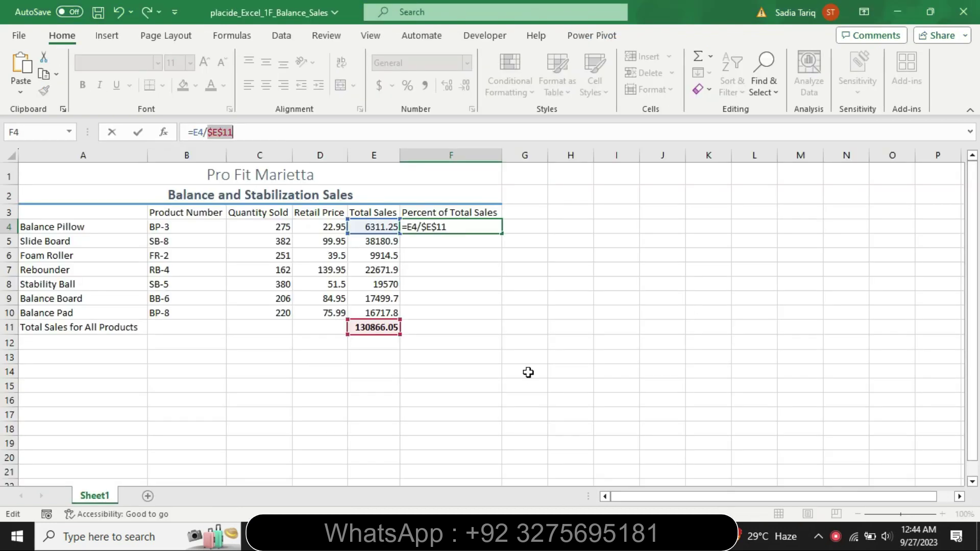
key("Return")
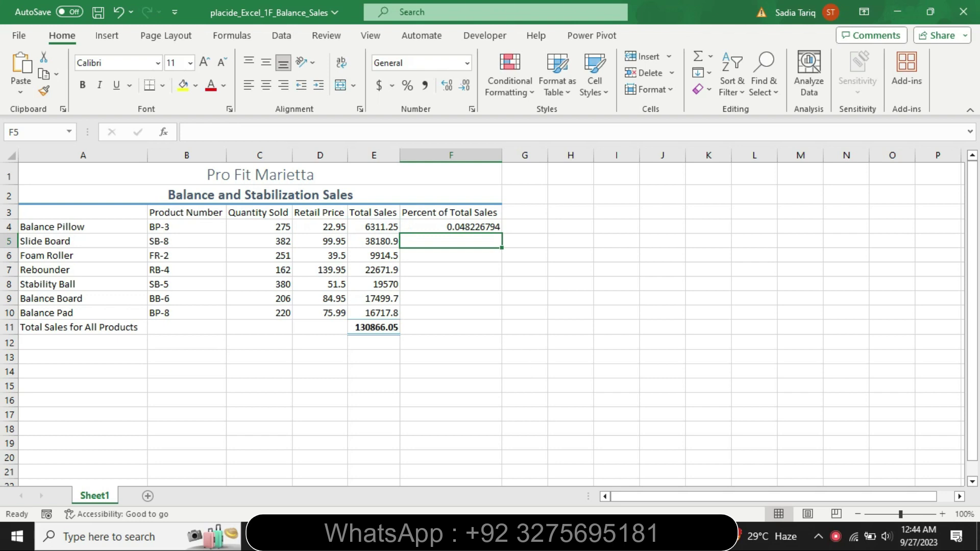
Step: Switch to Word and highlight the step 6 sentence "Copy the formula down for the remaining products." in turquoise
key("alt+Tab")
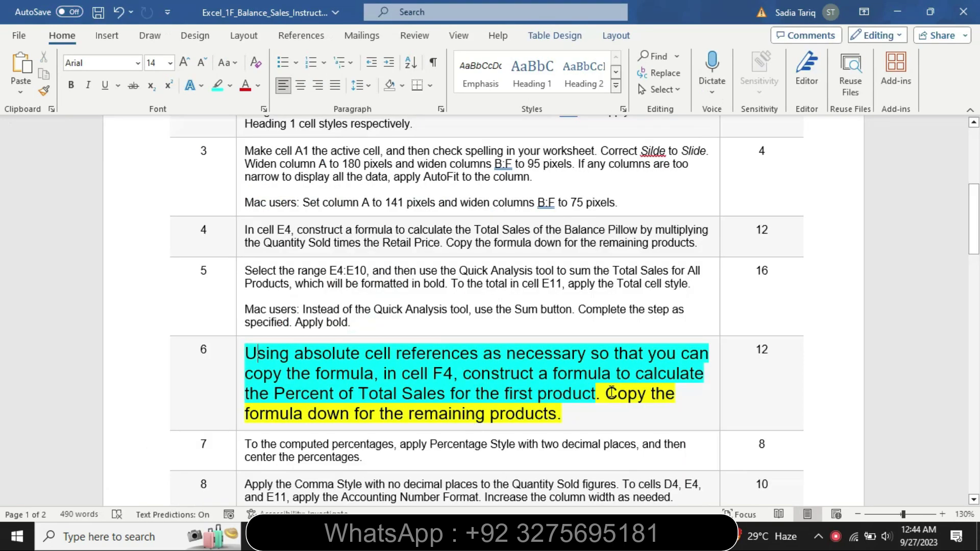
left_click_drag(606, 394, 628, 411)
left_click(662, 391)
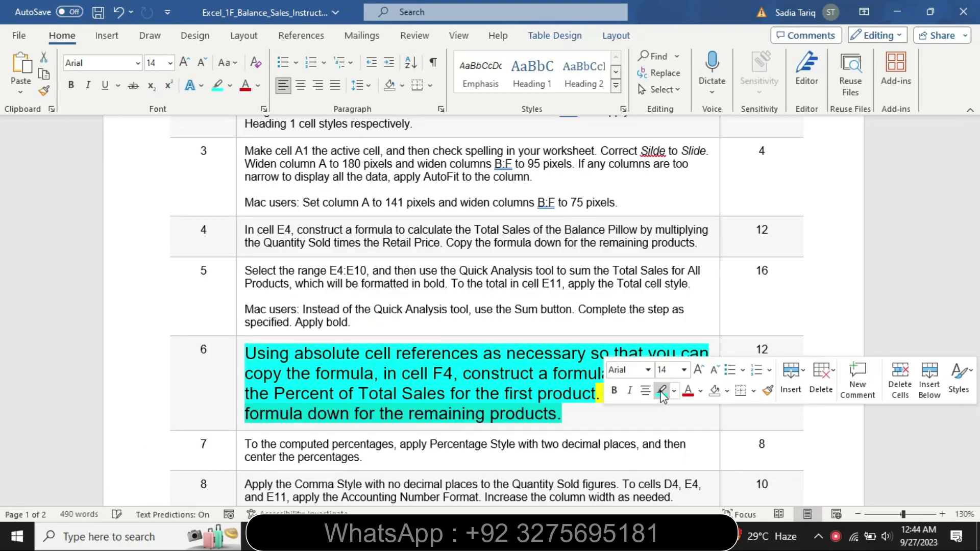
left_click(547, 397)
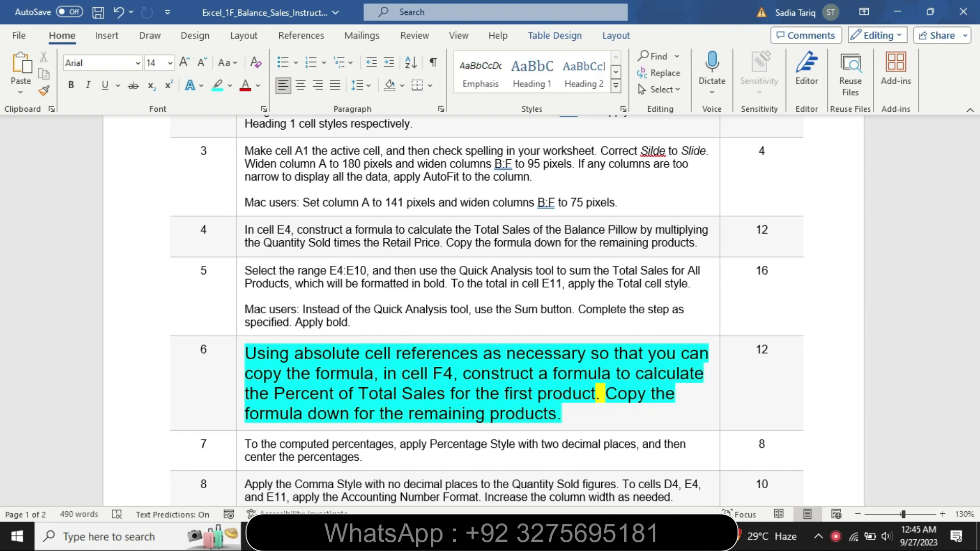
Step: Return to Excel and copy the formula in F4 down through F10
key("alt+Tab")
left_click(467, 228)
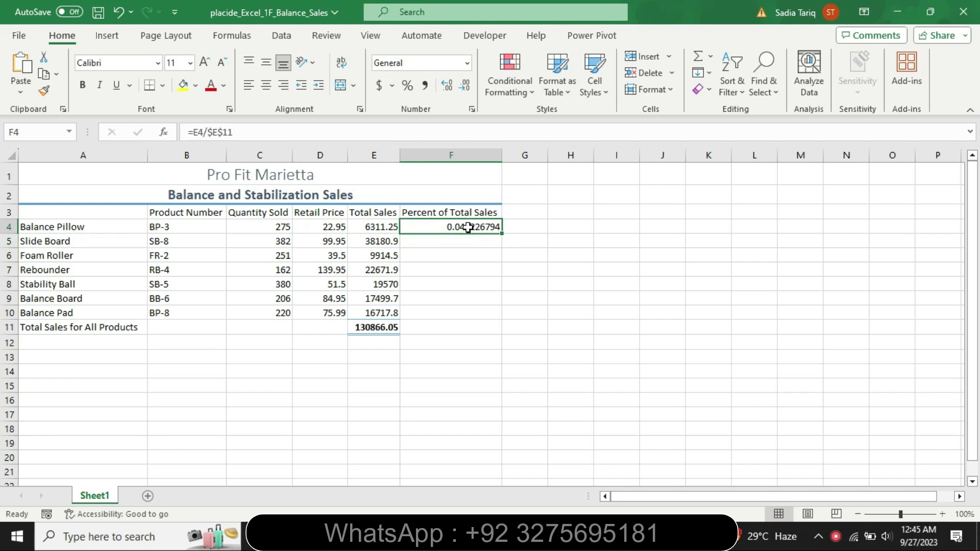
left_click_drag(502, 233, 500, 323)
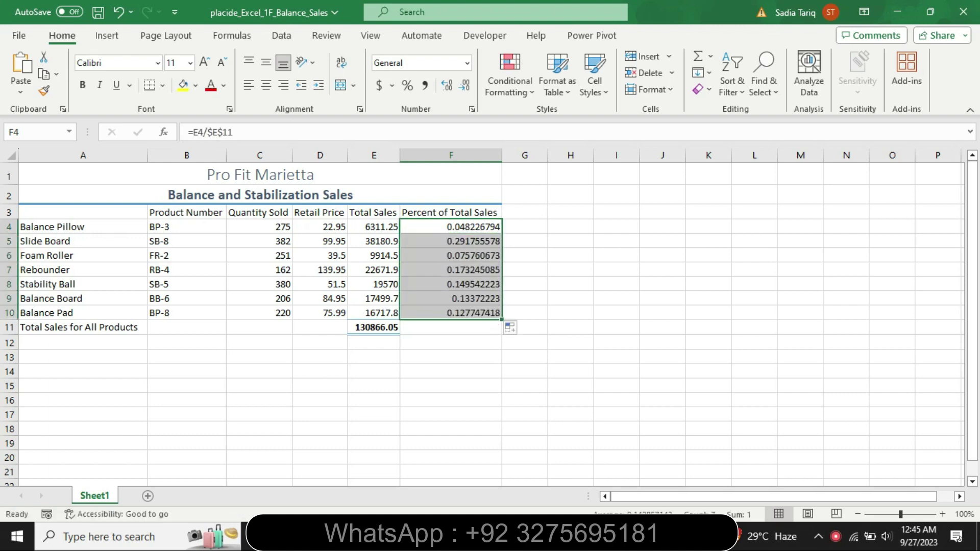
Step: Switch to Word, set the step 6 instruction text to font size 9, and remove its highlighting
key("alt+Tab")
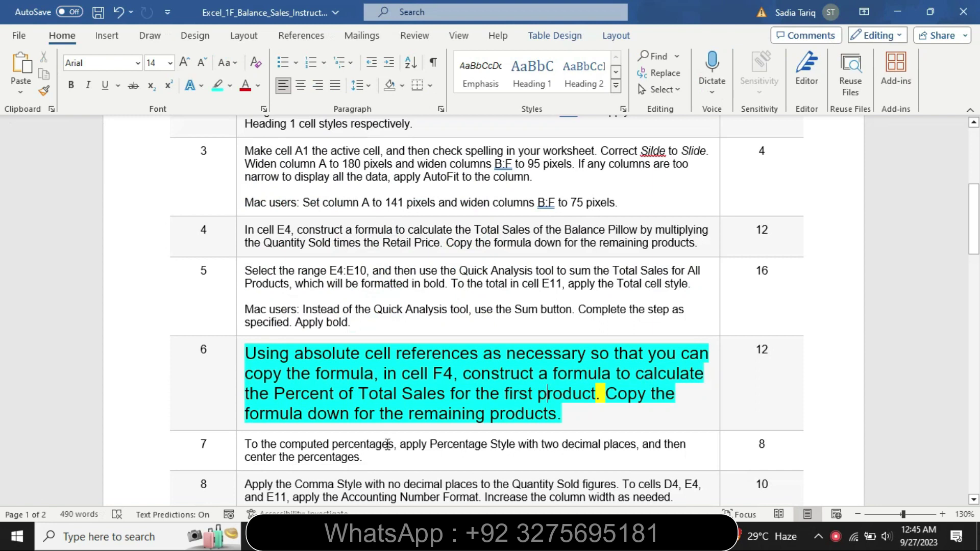
left_click(242, 431)
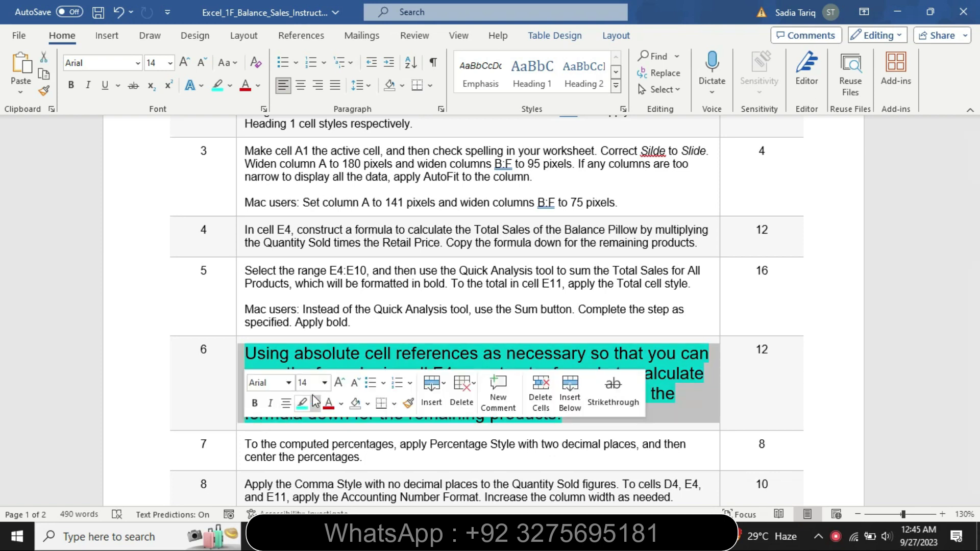
left_click(324, 388)
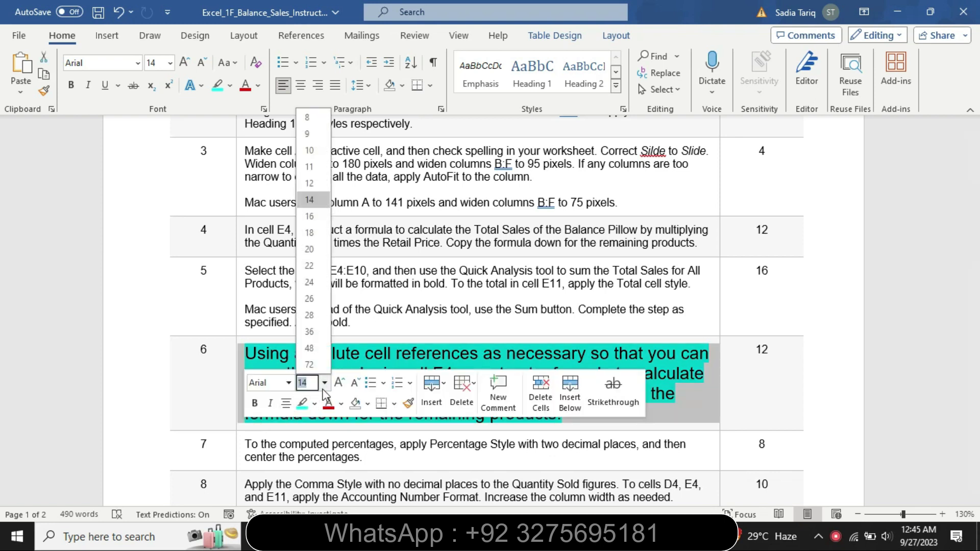
left_click(309, 128)
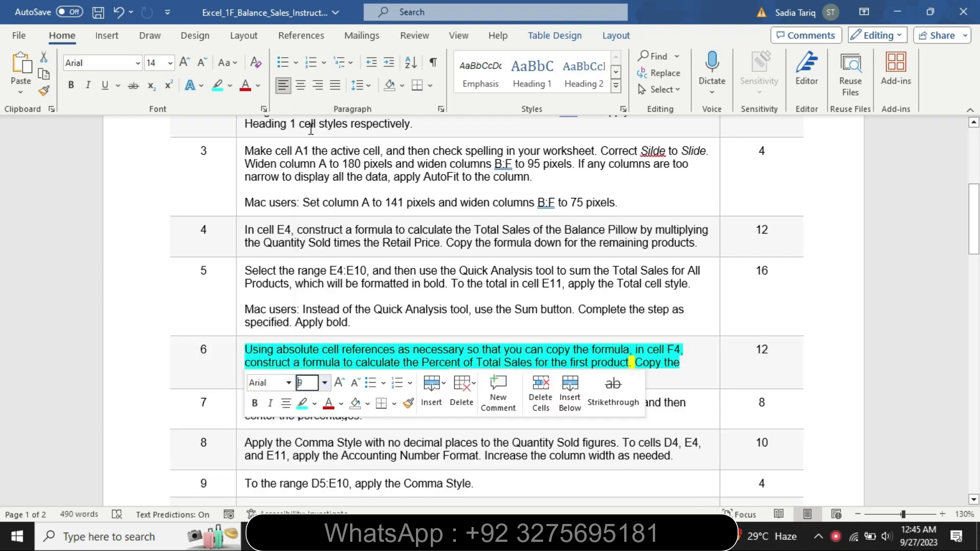
left_click(231, 85)
left_click(254, 172)
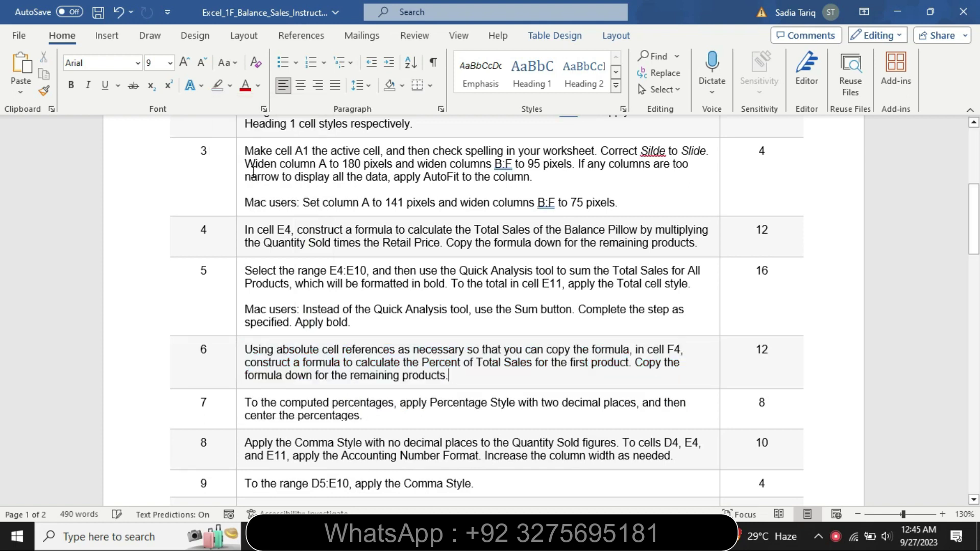
Step: Set the step 7 instruction text to font size 14 and highlight it in yellow
left_click(237, 417)
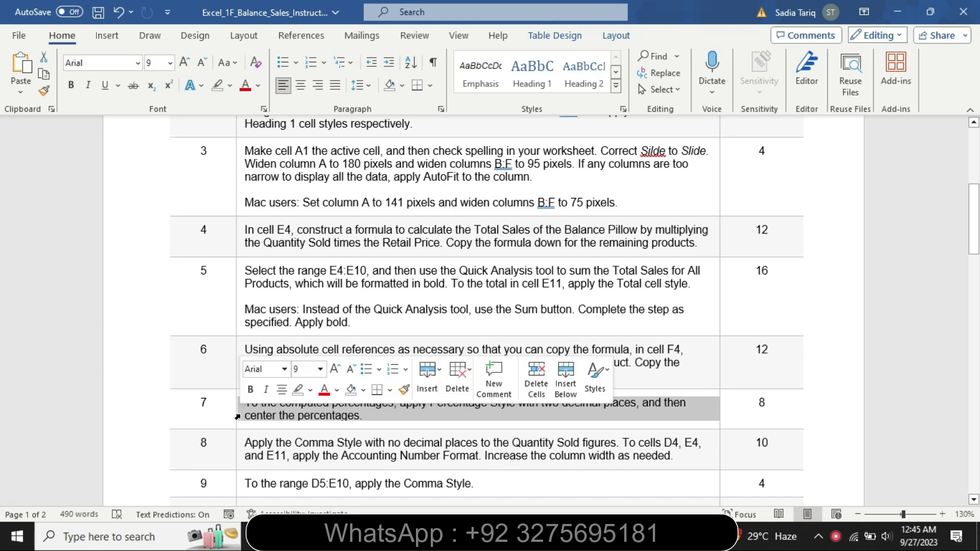
left_click(321, 370)
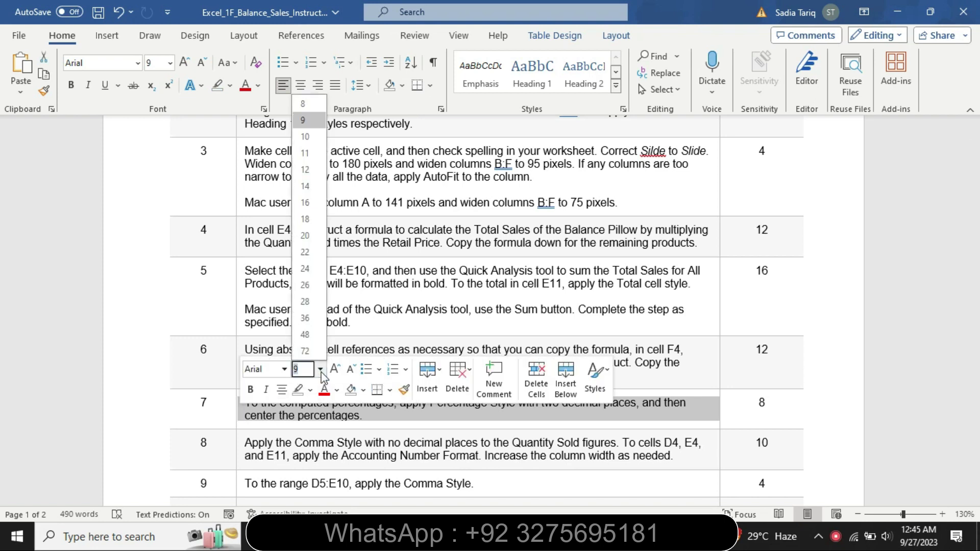
left_click(311, 185)
left_click(230, 85)
left_click(223, 103)
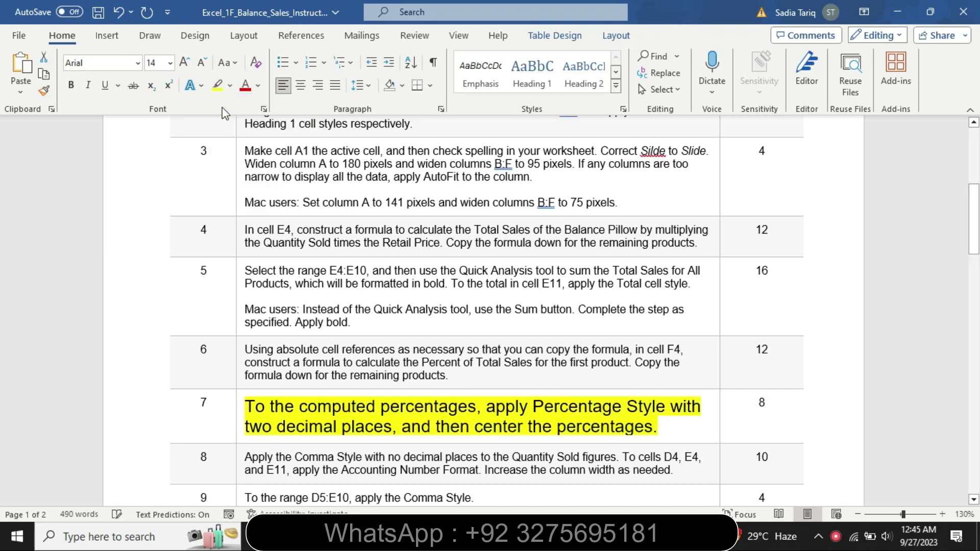
Step: Change the step 7 text's highlighting to turquoise and mark the phrase "apply Percentage Style"
left_click_drag(247, 400, 514, 418)
left_click(586, 396)
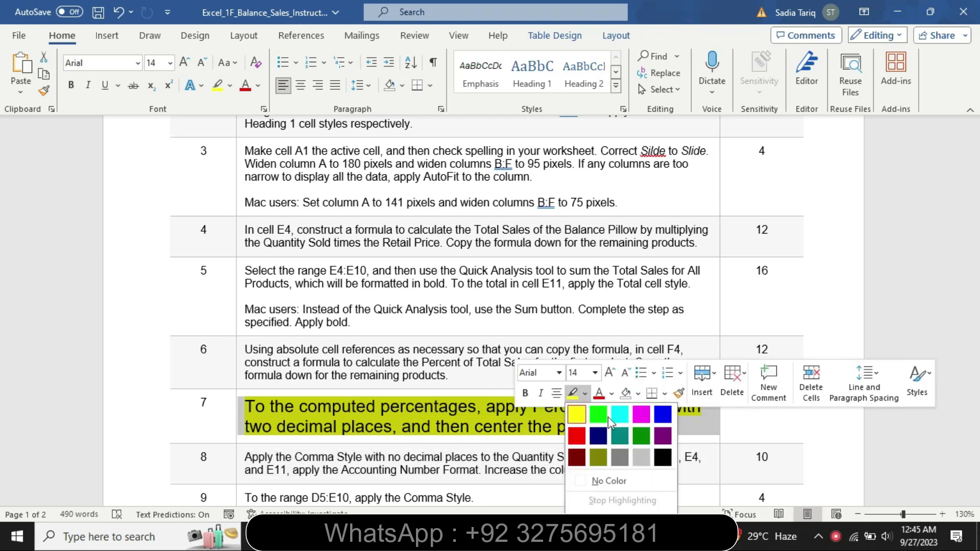
left_click(614, 422)
left_click_drag(245, 408, 652, 411)
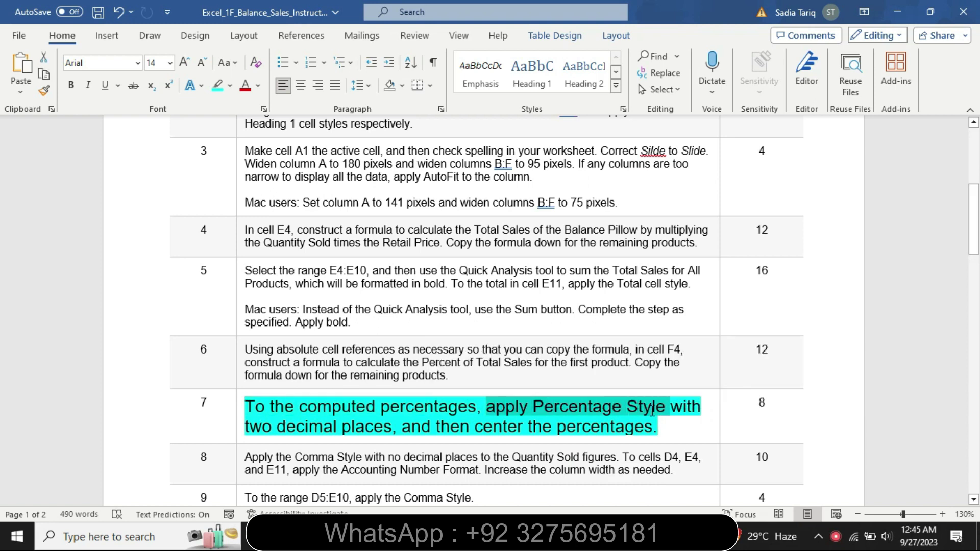
Step: Switch to Excel and format F4:F10 with Percentage Style and two decimal places
left_click(488, 536)
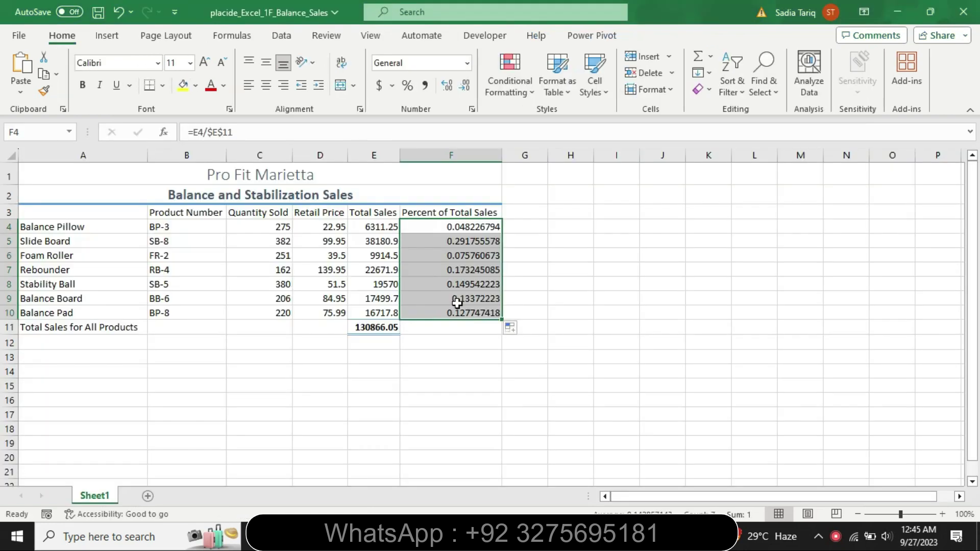
left_click(407, 87)
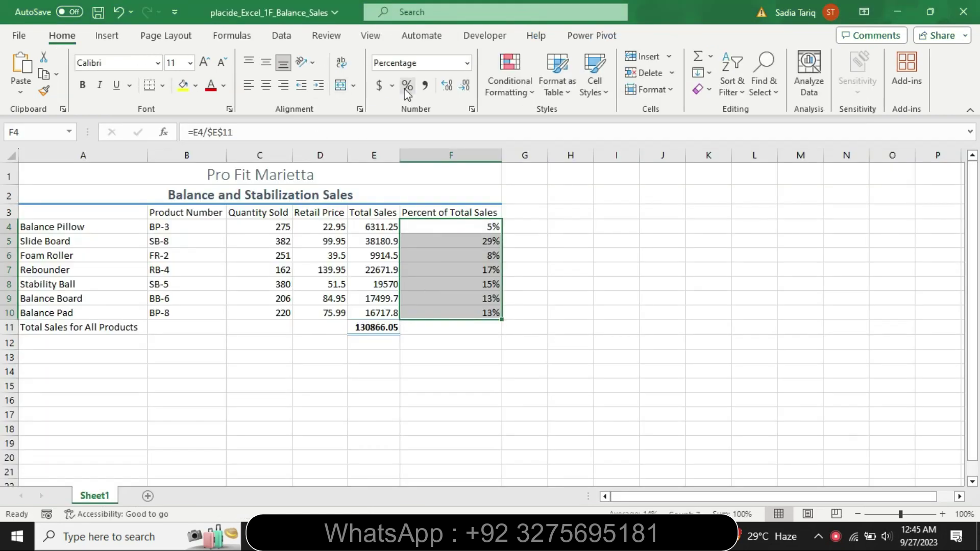
left_click(473, 109)
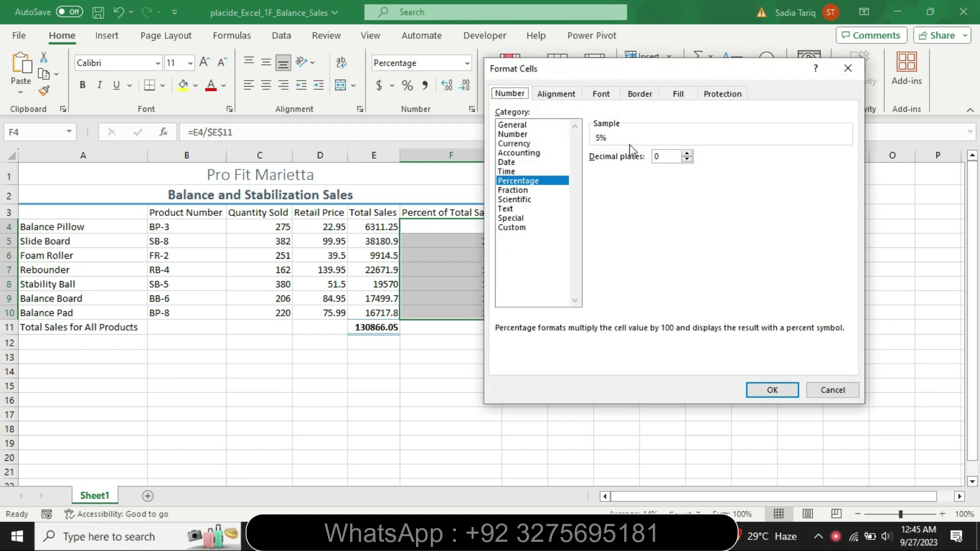
left_click(687, 153)
left_click(687, 154)
left_click(768, 394)
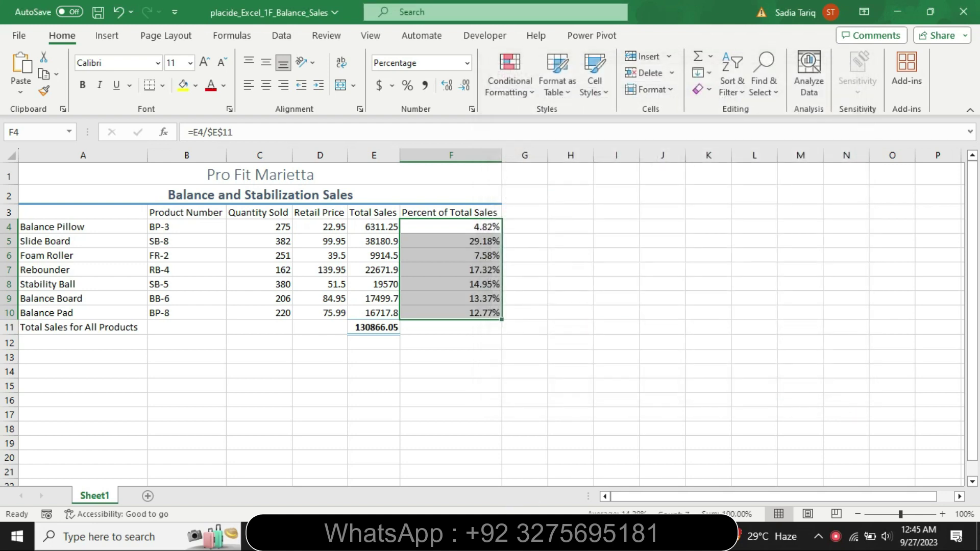
Step: Mark "and then center the percentages" in step 7 of the Word instructions, and center F4:F10 in Excel
key("alt+Tab")
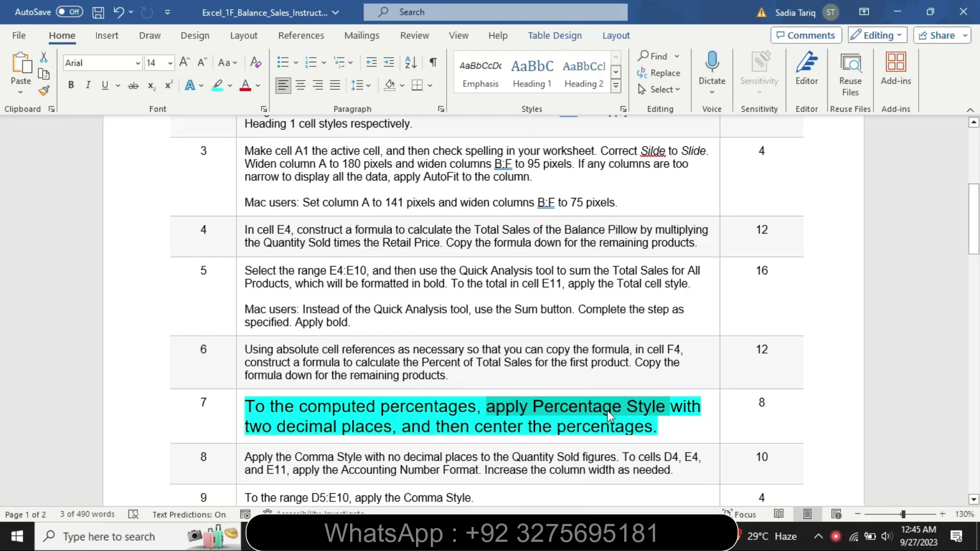
left_click_drag(277, 428, 654, 428)
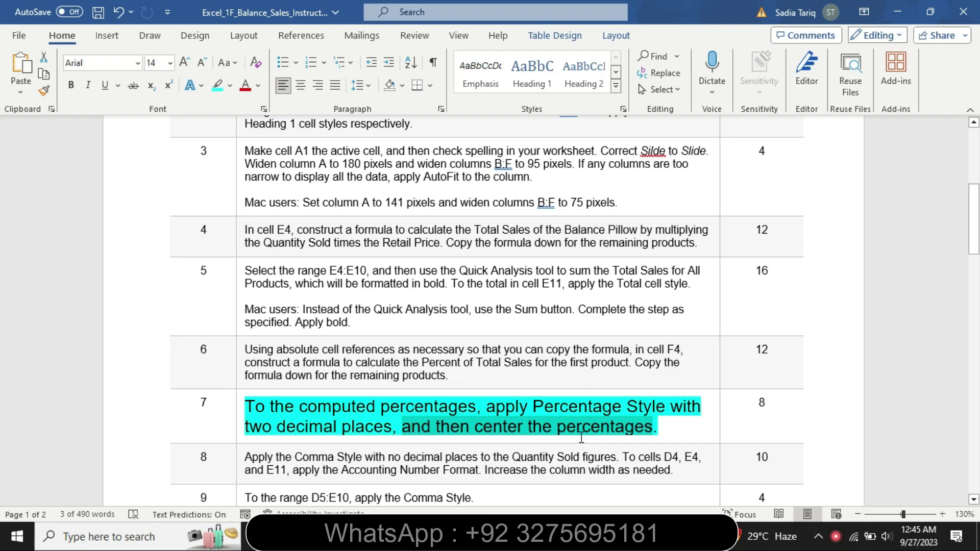
key("alt+Tab")
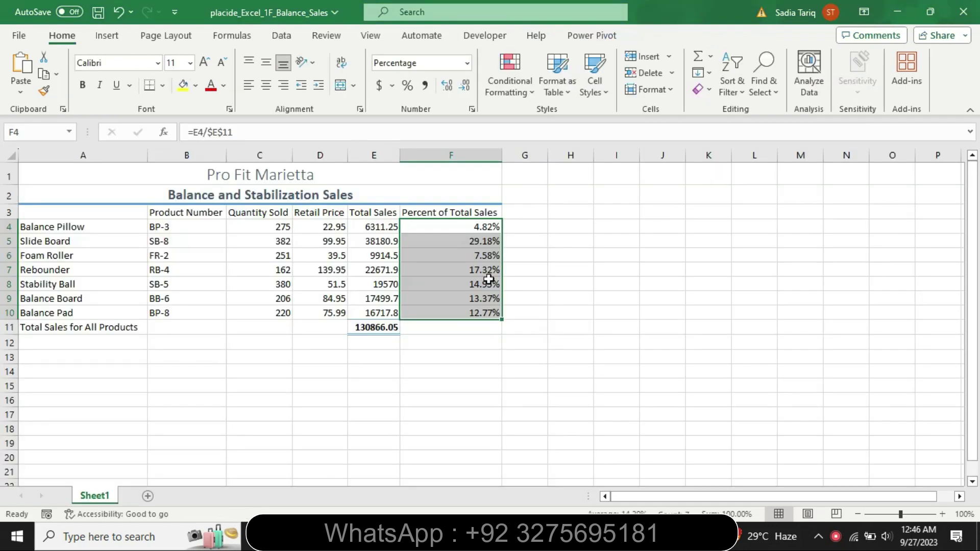
left_click(266, 85)
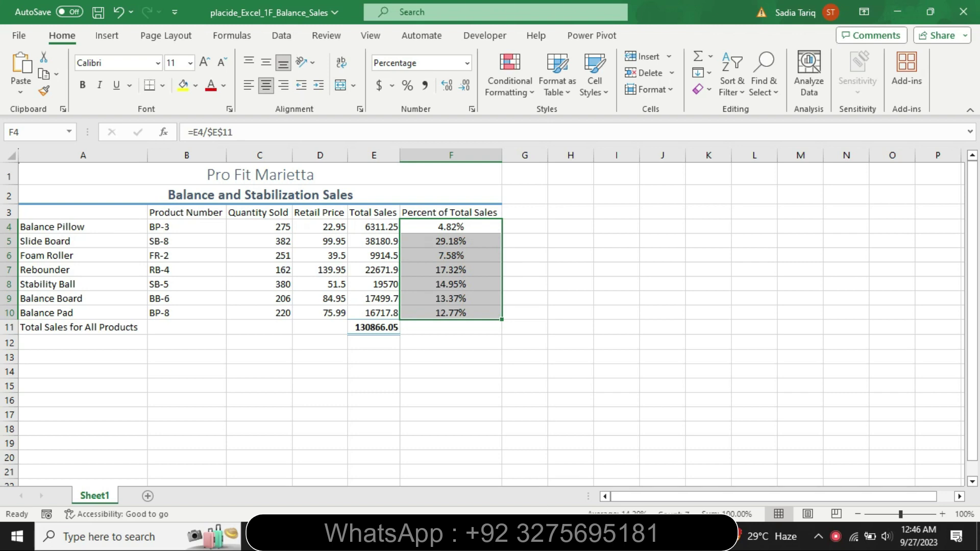
Step: Switch to Word, set the step 7 instruction text to font size 9, and remove its highlighting
key("alt+Tab")
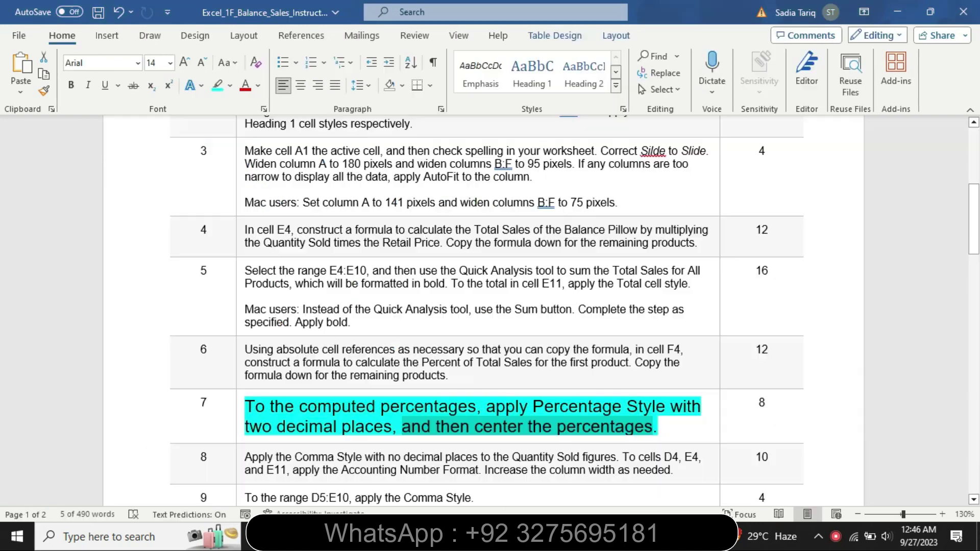
left_click(240, 436)
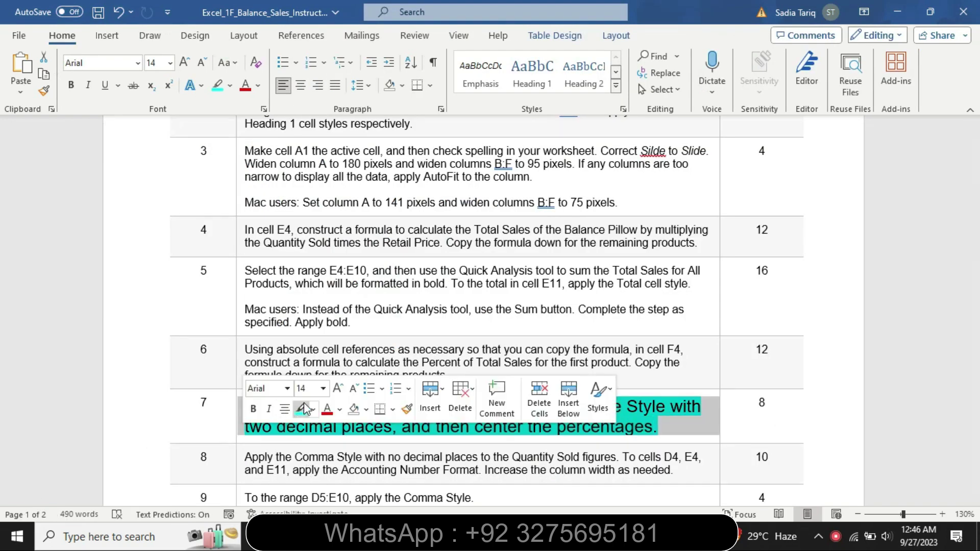
left_click(323, 389)
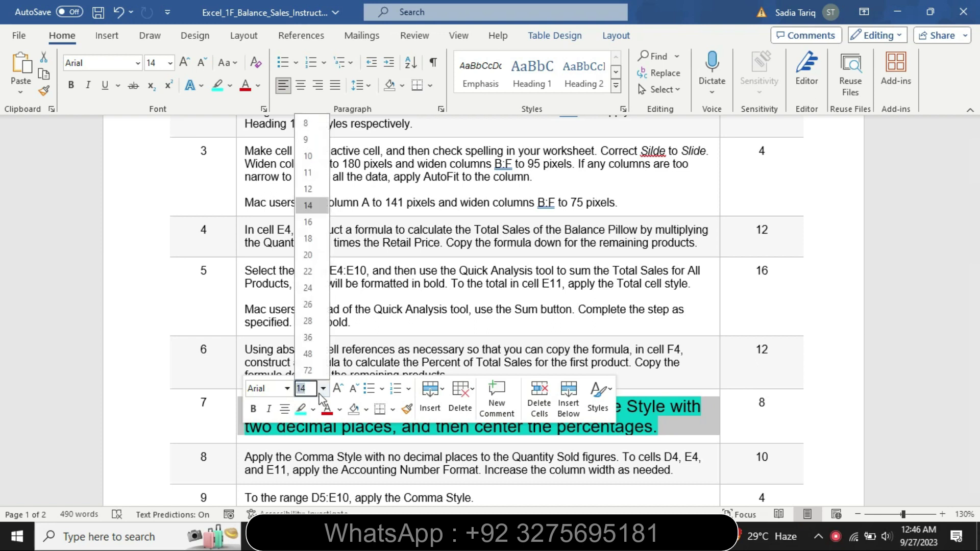
left_click(307, 140)
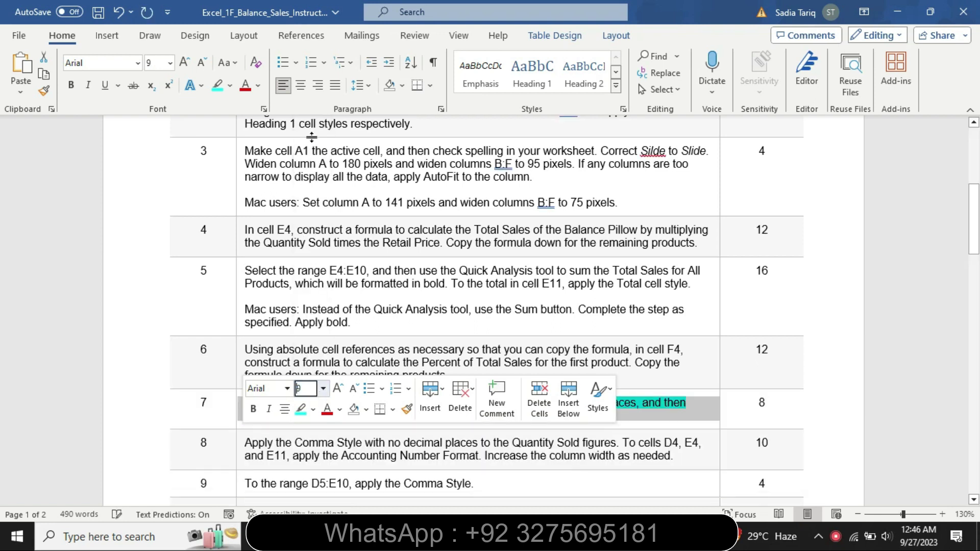
left_click(230, 86)
left_click(257, 172)
key("Right")
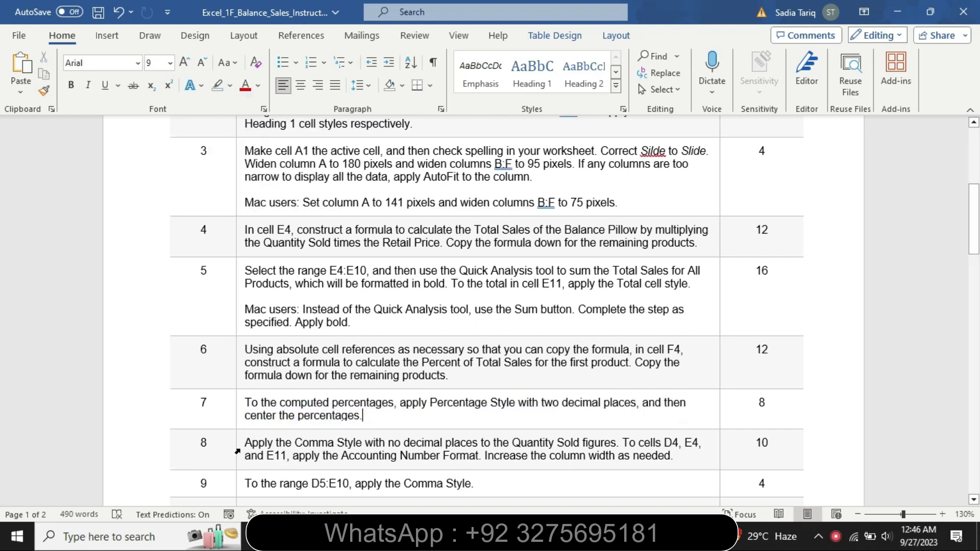
Step: Set the step 8 instruction text to font size 16 and highlight it in yellow
left_click(237, 452)
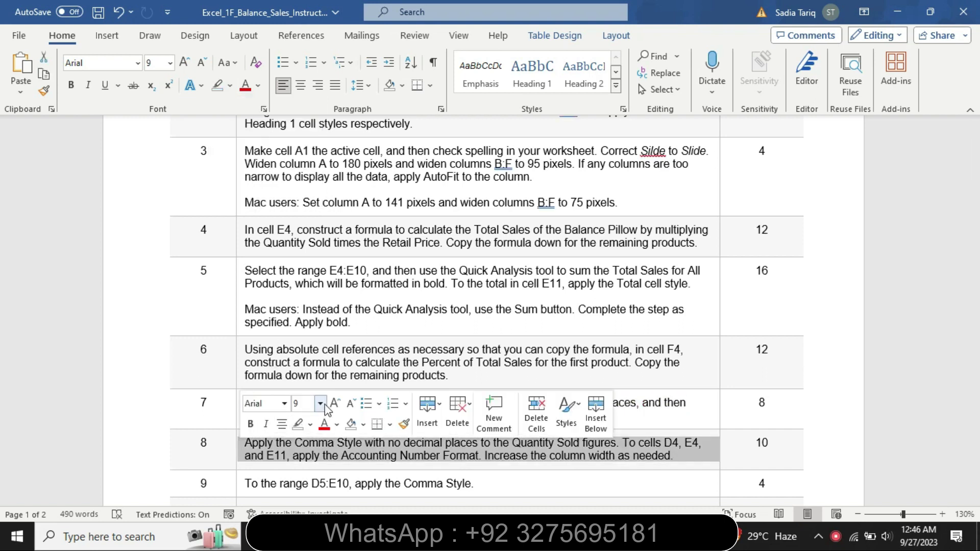
left_click(320, 404)
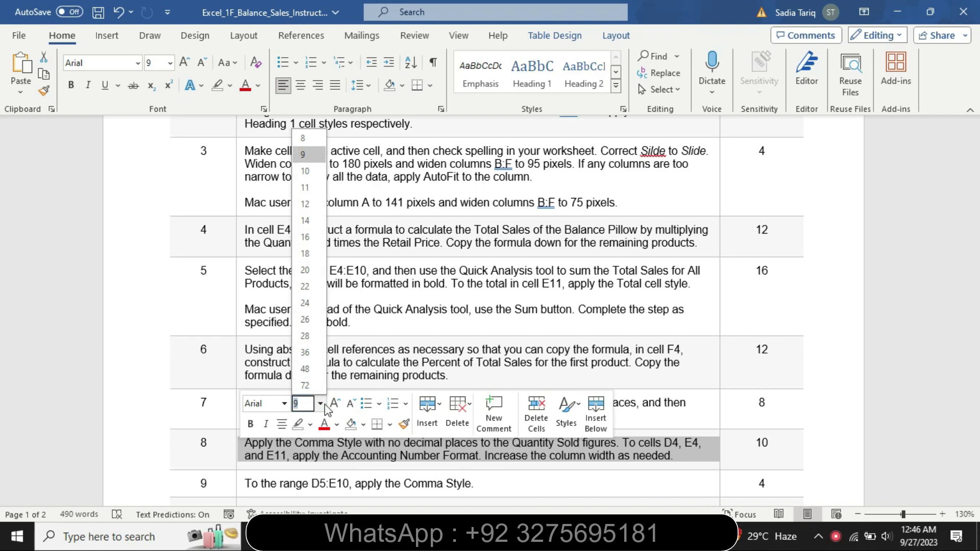
left_click(305, 237)
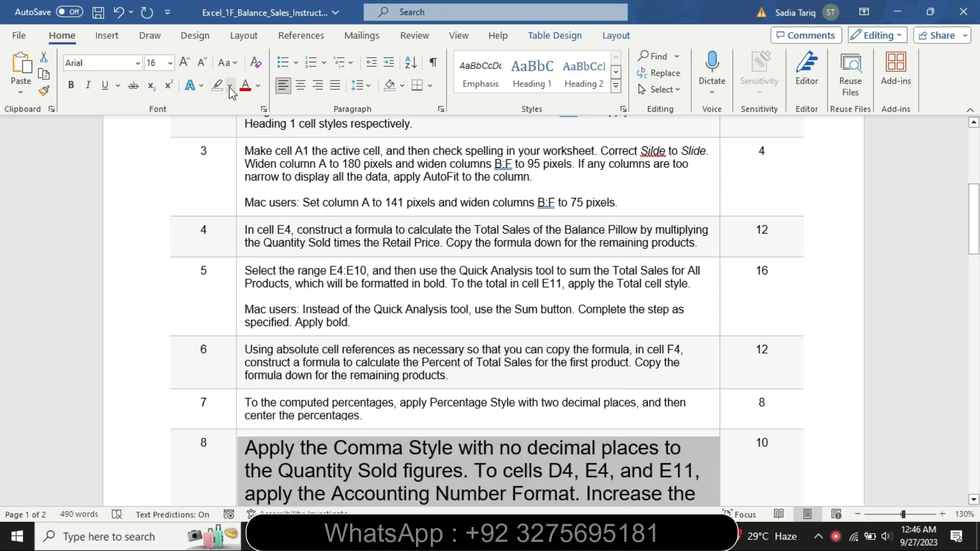
left_click(230, 85)
left_click(222, 107)
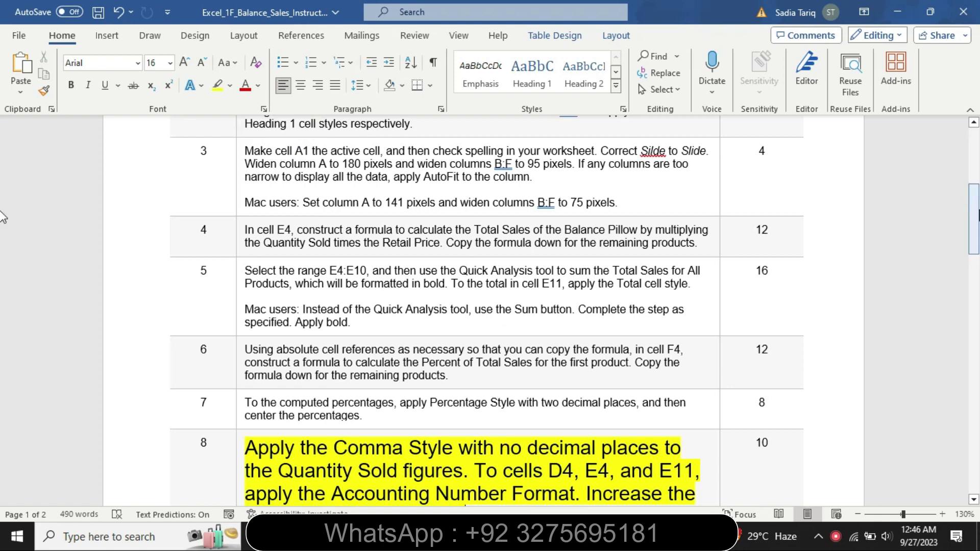
Step: Change the step 8 highlighting to turquoise through "Accounting Number Format" and mark "Apply the Comma Style with no decimal places"
scroll(642, 290, "down", 3)
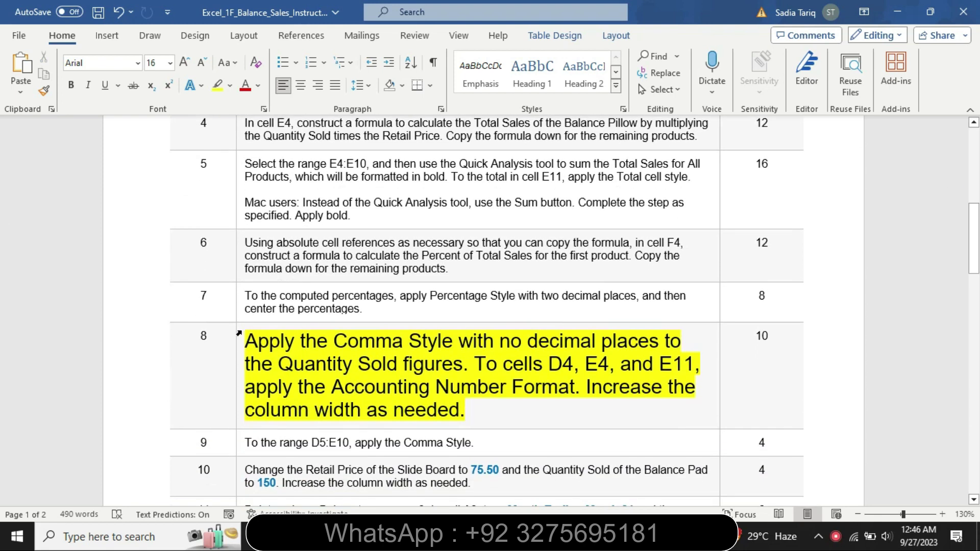
left_click_drag(247, 338, 546, 378)
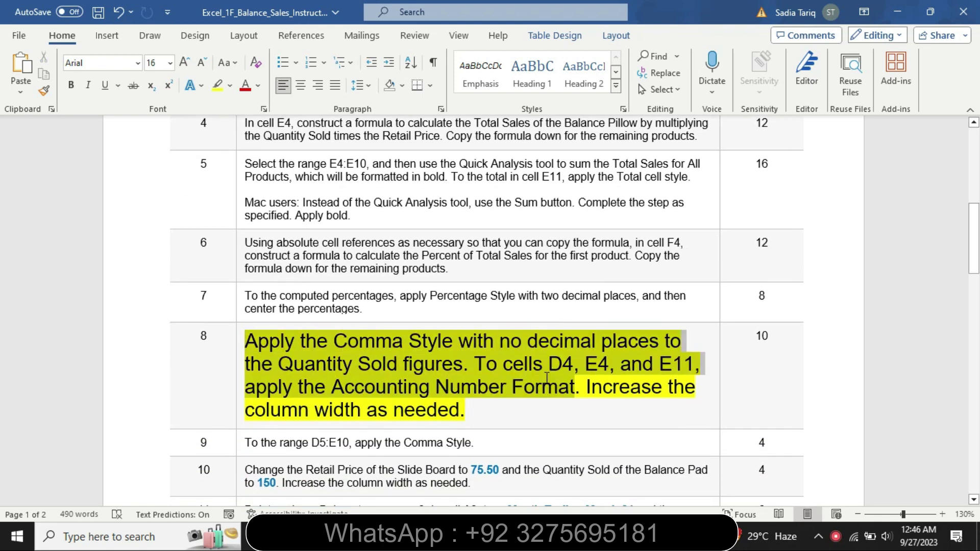
left_click(616, 353)
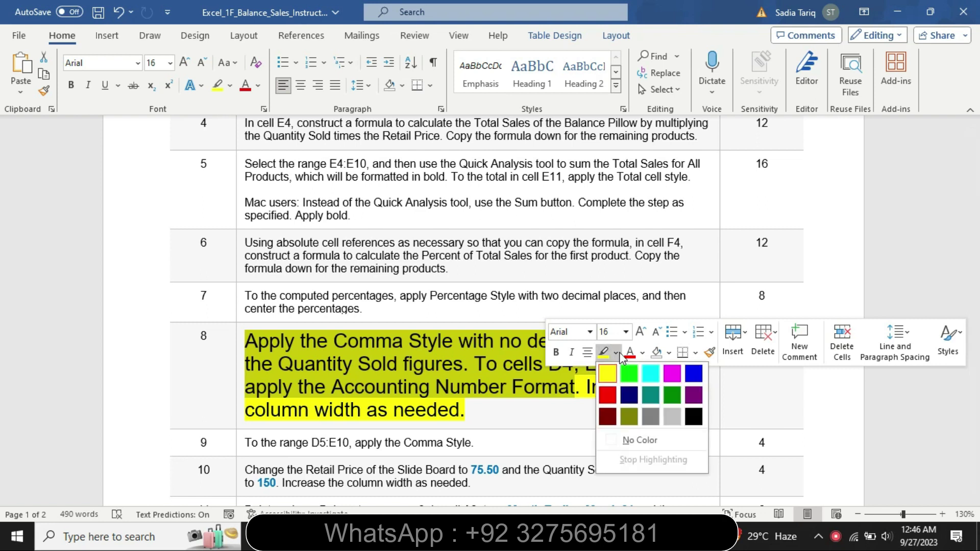
left_click(650, 375)
left_click_drag(246, 341, 612, 333)
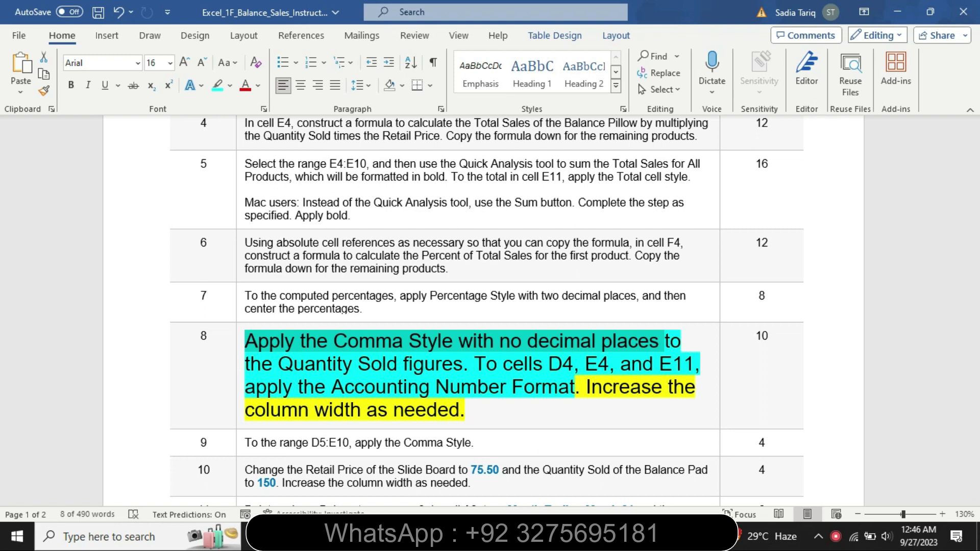
Step: Switch to Excel and apply the Accounting Number Format to cells D4, E4, and E11
mouse_move(576, 537)
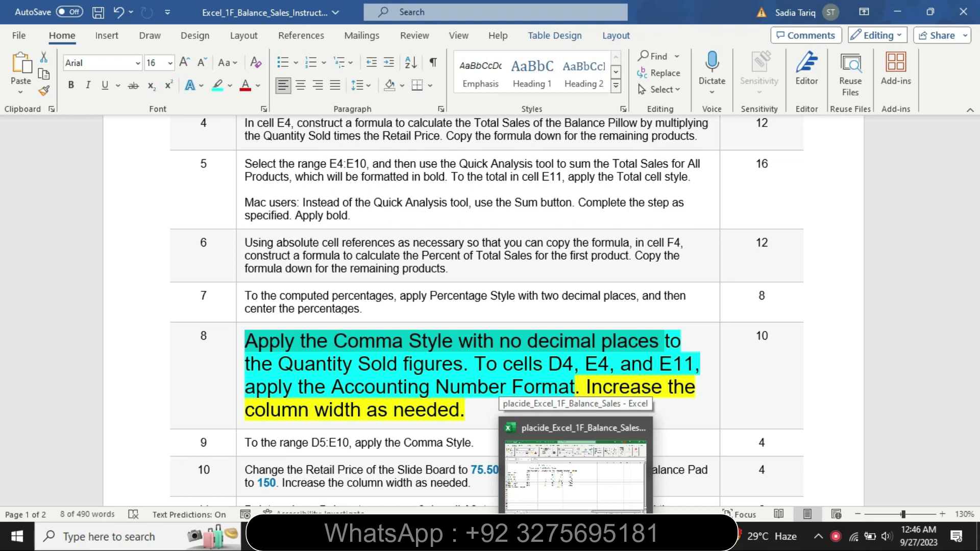
left_click(576, 475)
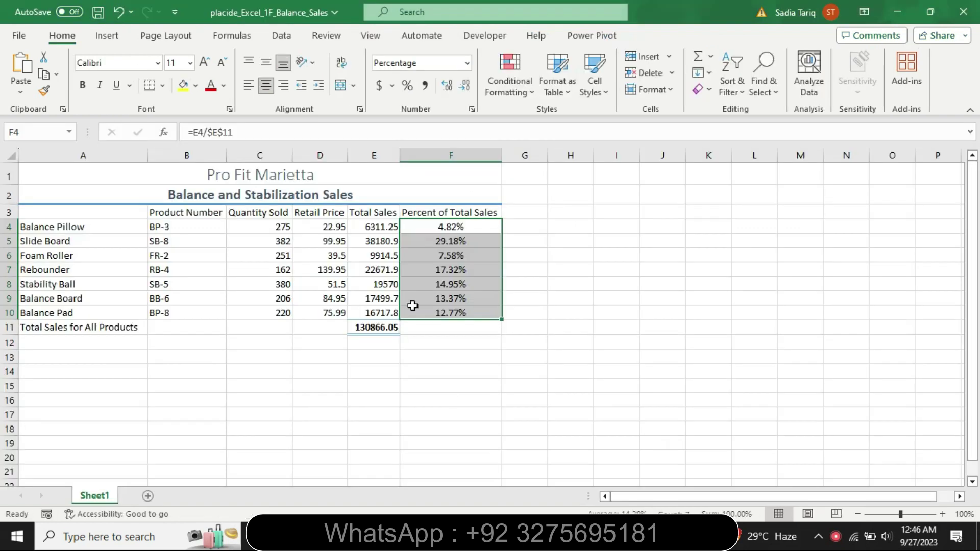
left_click(324, 232)
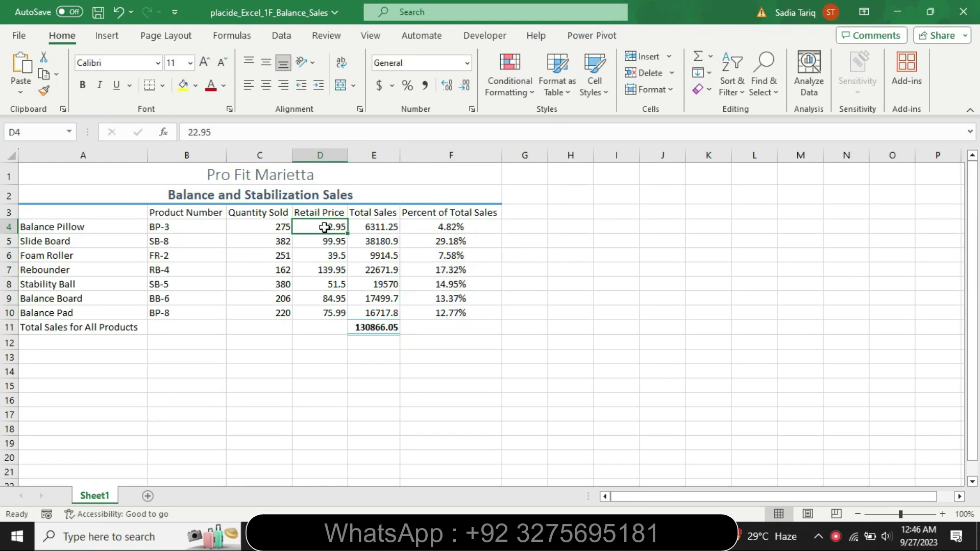
left_click(381, 230, "ctrl")
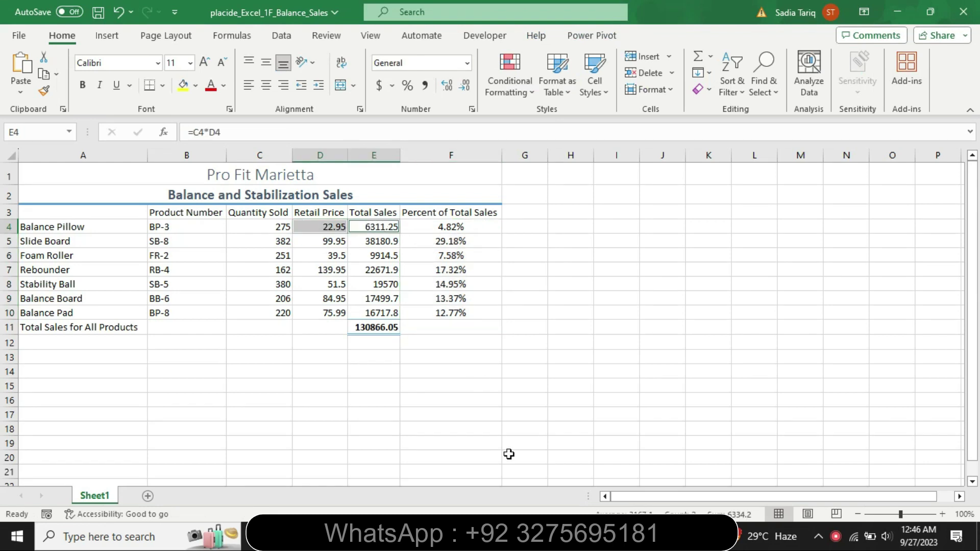
key("alt+Tab")
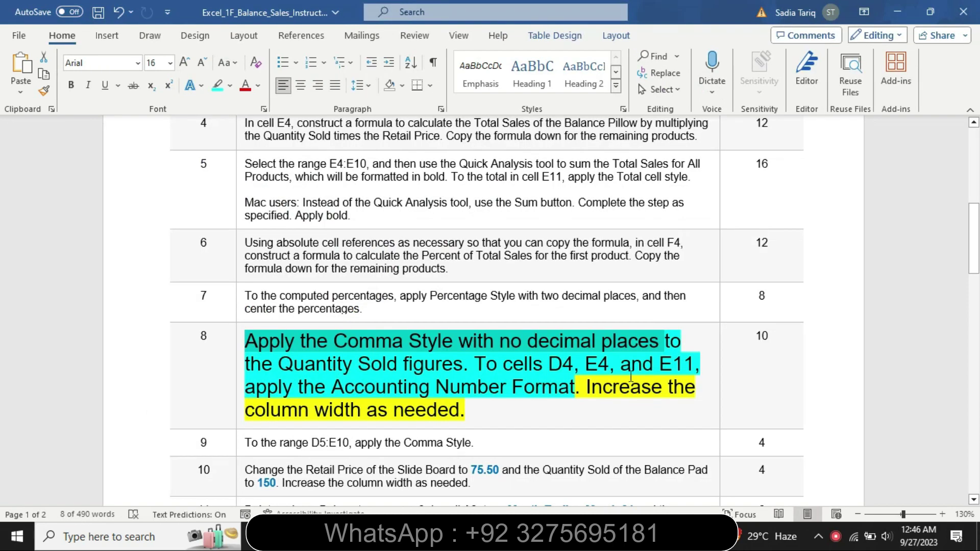
key("alt+Tab")
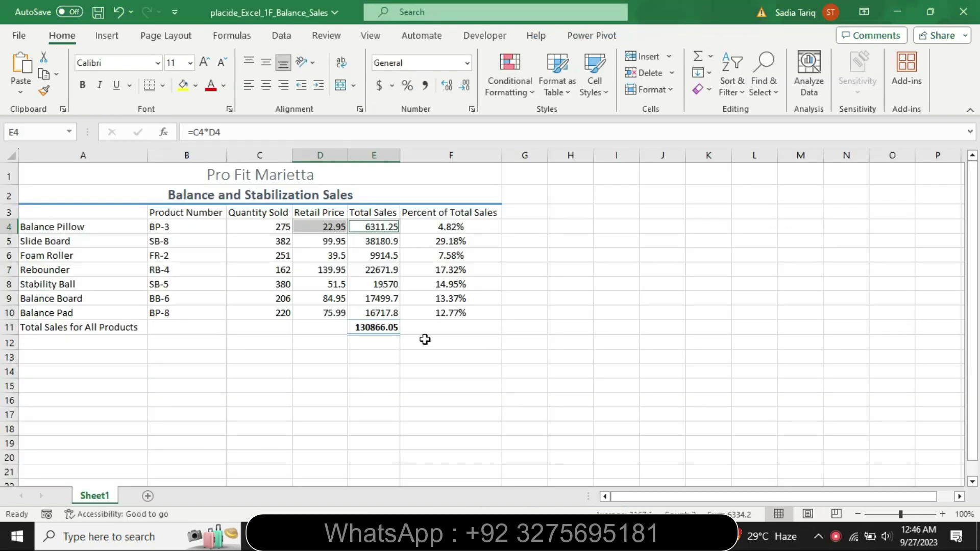
left_click(384, 327, "ctrl")
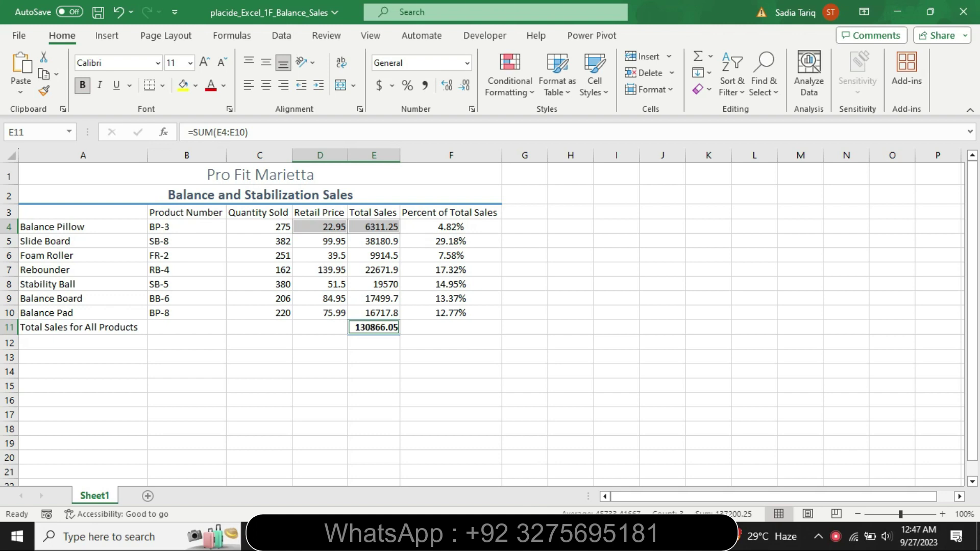
key("alt+Tab")
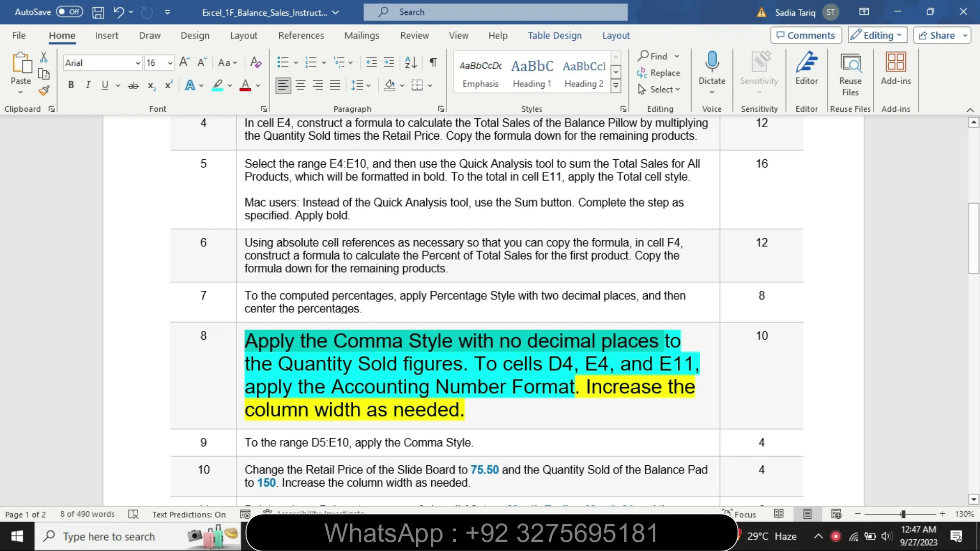
key("alt+Tab")
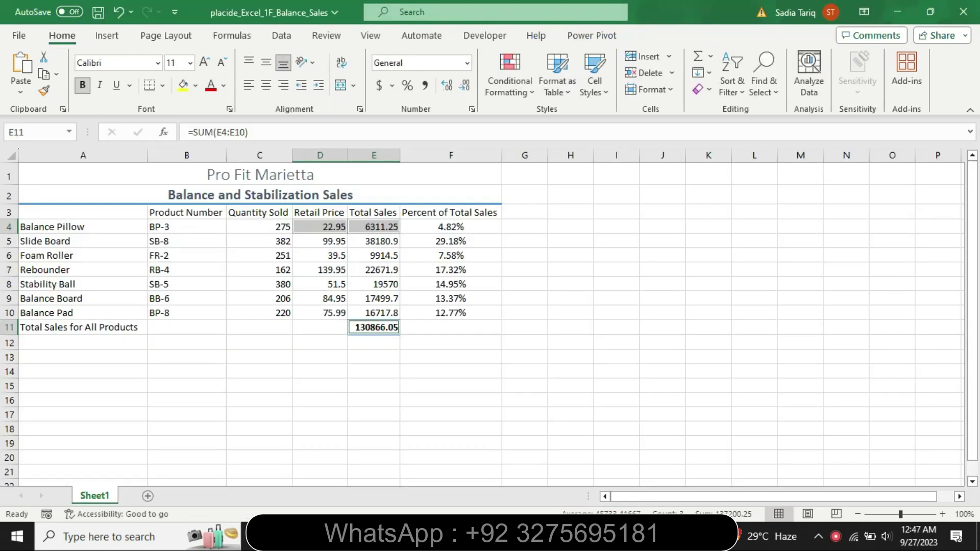
left_click(379, 85)
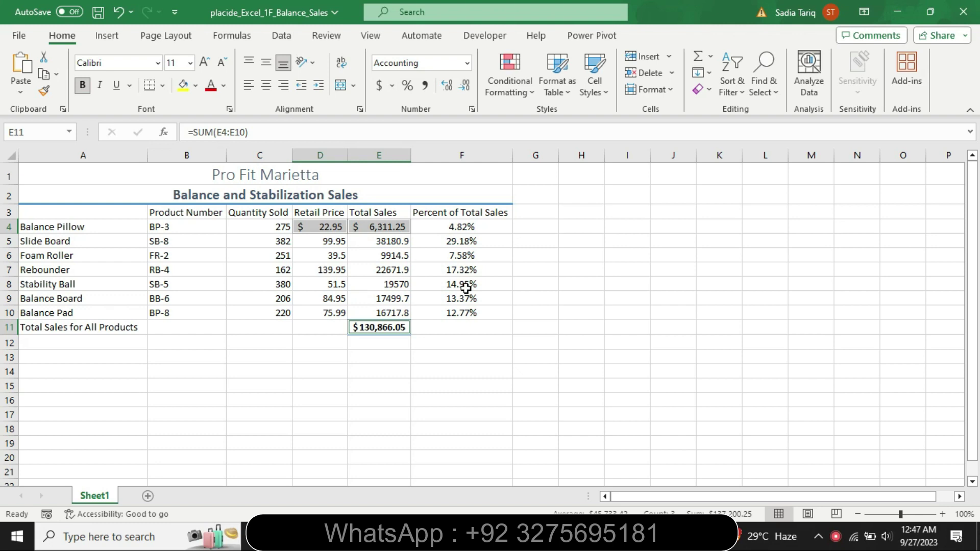
Step: Check step 8's column-width instruction in Word against the Excel sheet, set the step 8 text to font size 9, and remove its highlighting
key("alt+Tab")
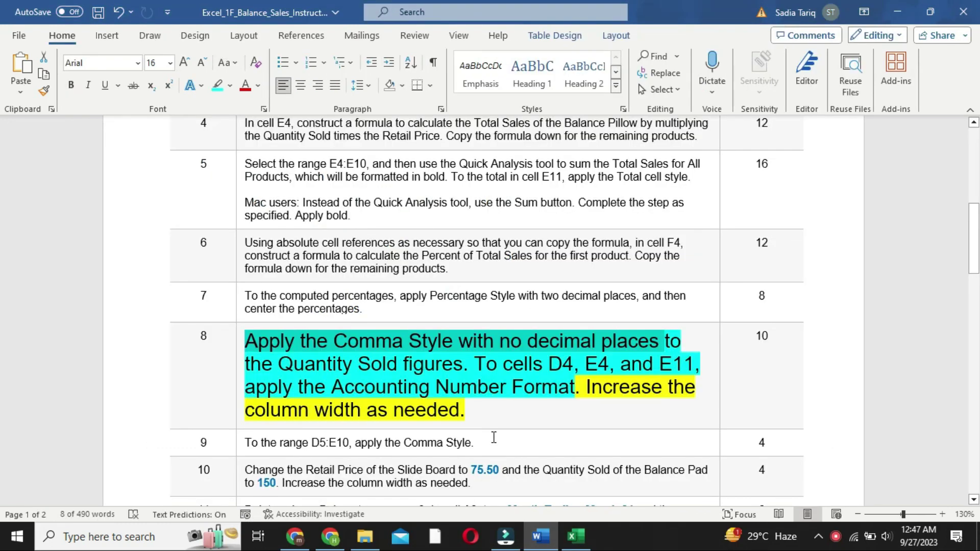
left_click_drag(337, 401, 463, 388)
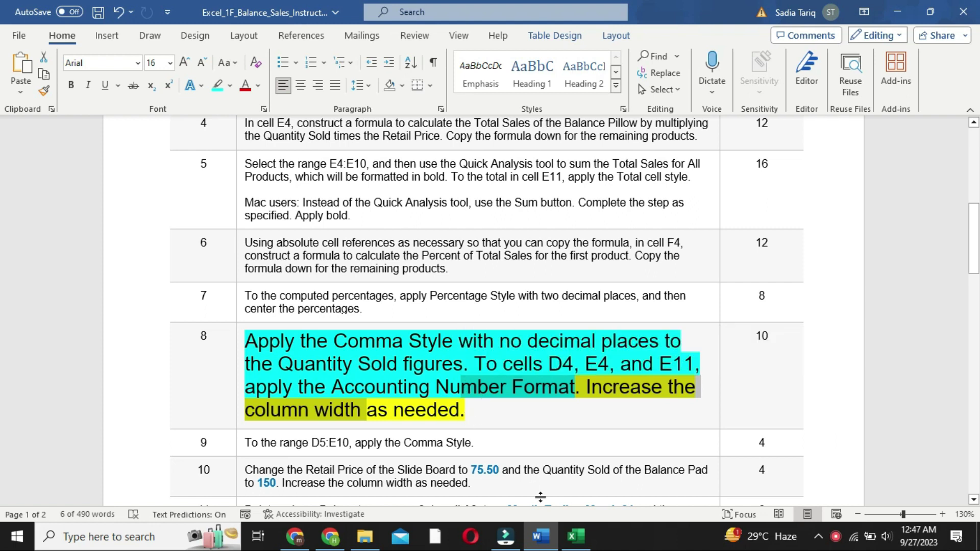
left_click(576, 536)
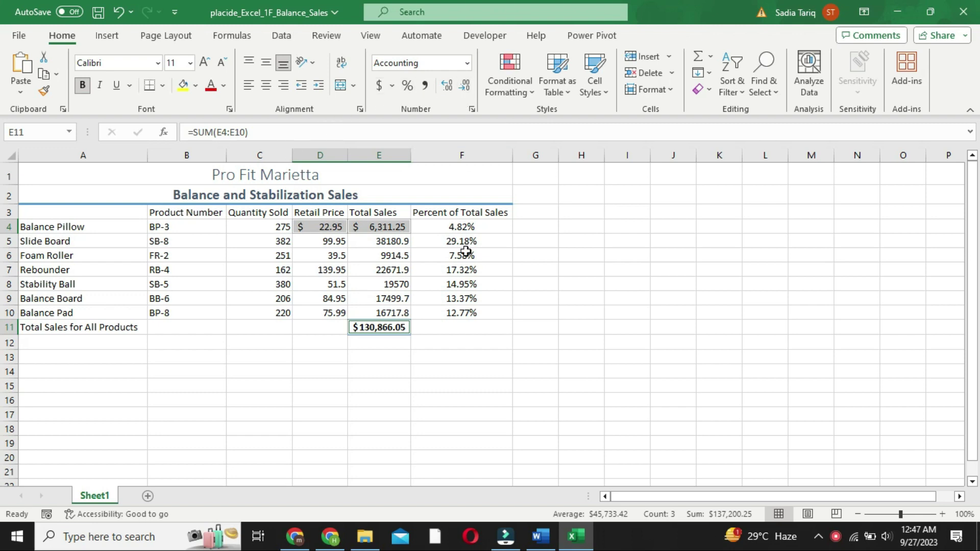
left_click(540, 537)
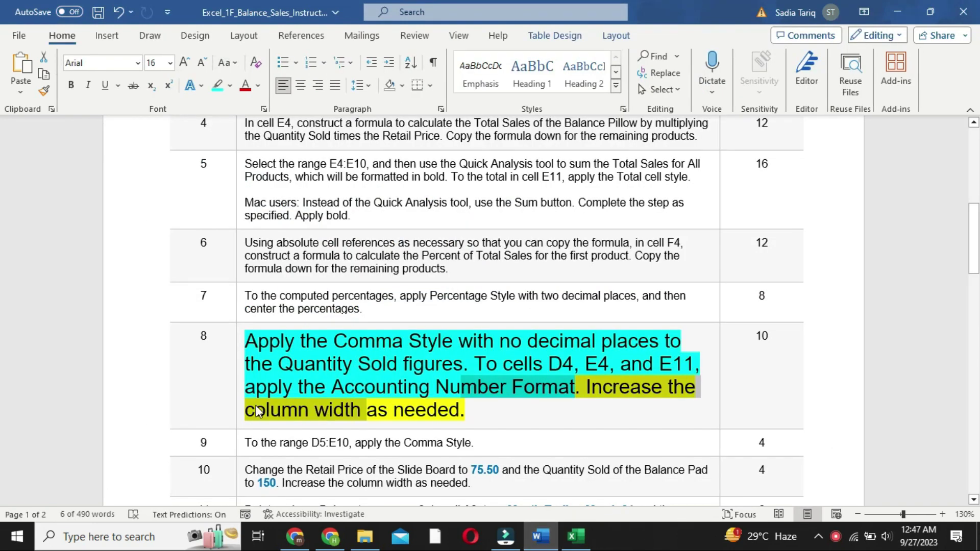
left_click(241, 410)
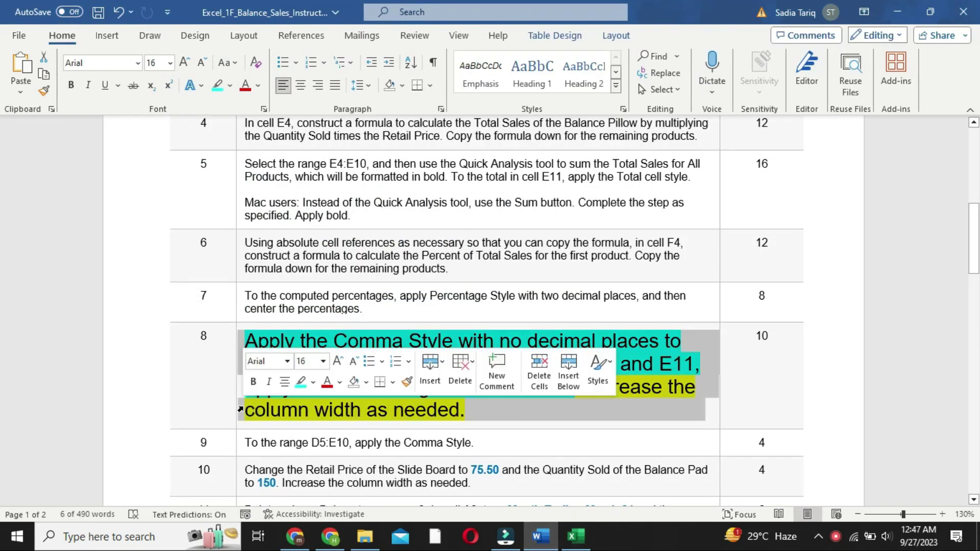
left_click(323, 361)
left_click(301, 113)
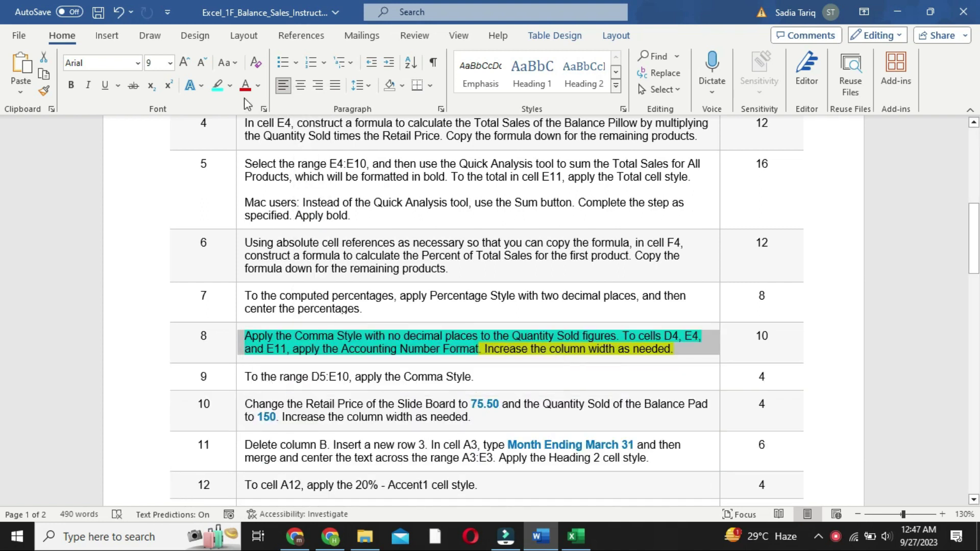
left_click(231, 86)
left_click(253, 173)
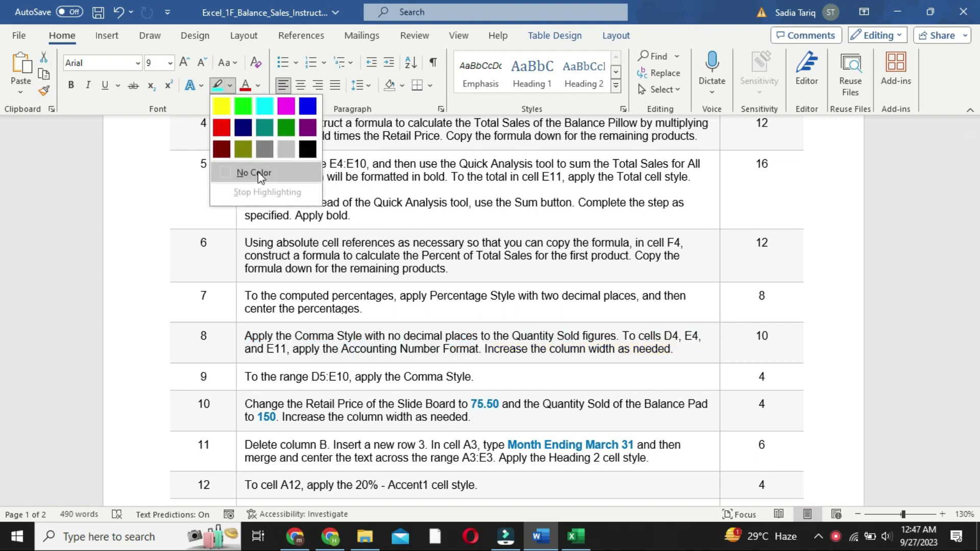
Step: Set the step 9 instruction text to font size 14 and highlight it in turquoise
left_click(239, 383)
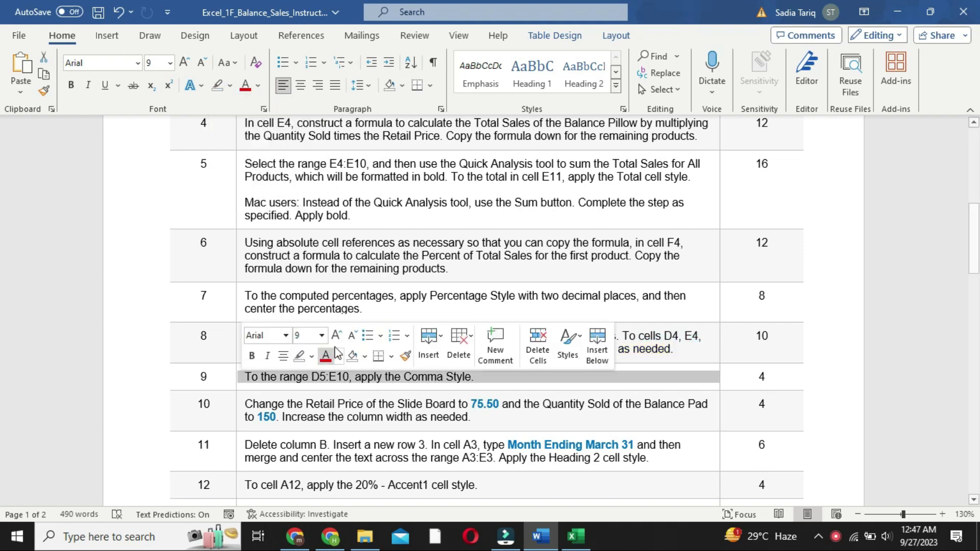
left_click(322, 335)
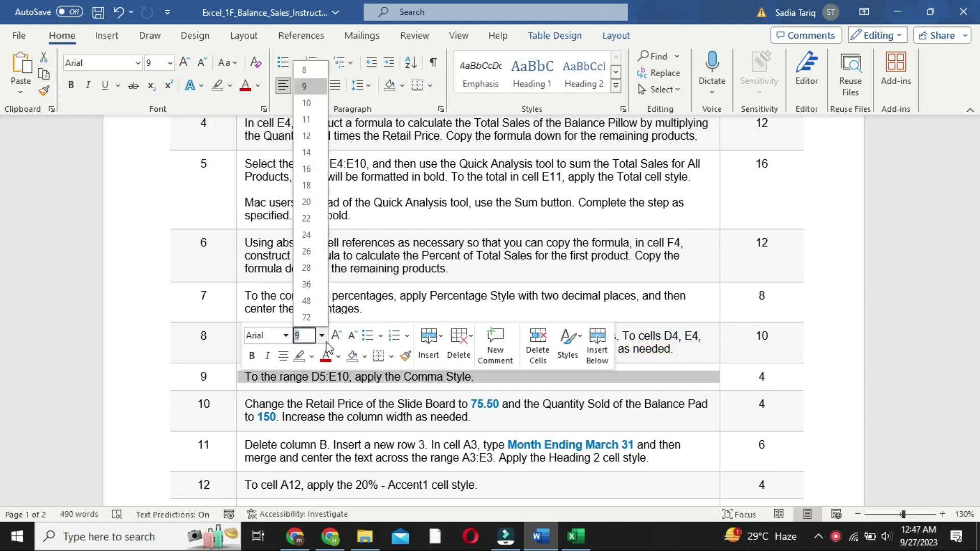
left_click(307, 152)
left_click(229, 87)
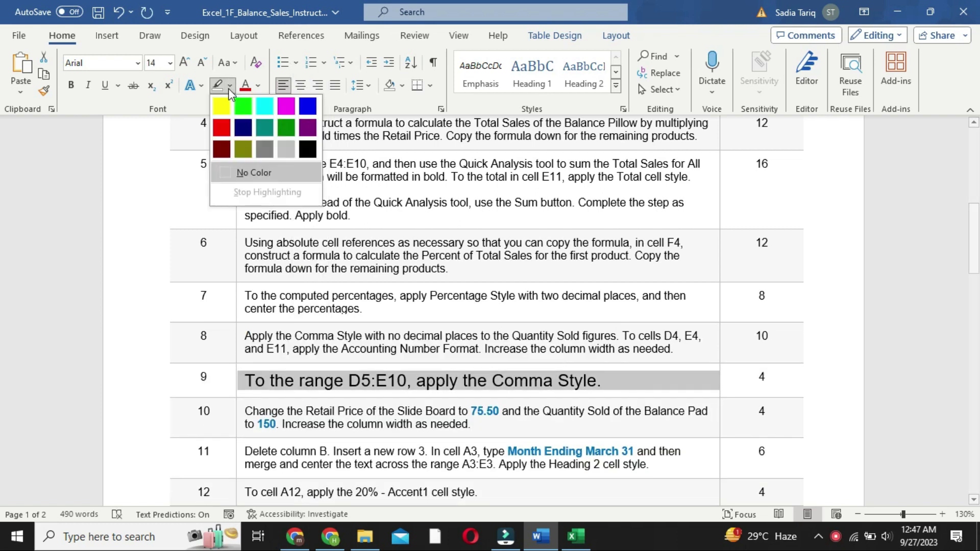
left_click(265, 116)
left_click_drag(974, 211, 951, 209)
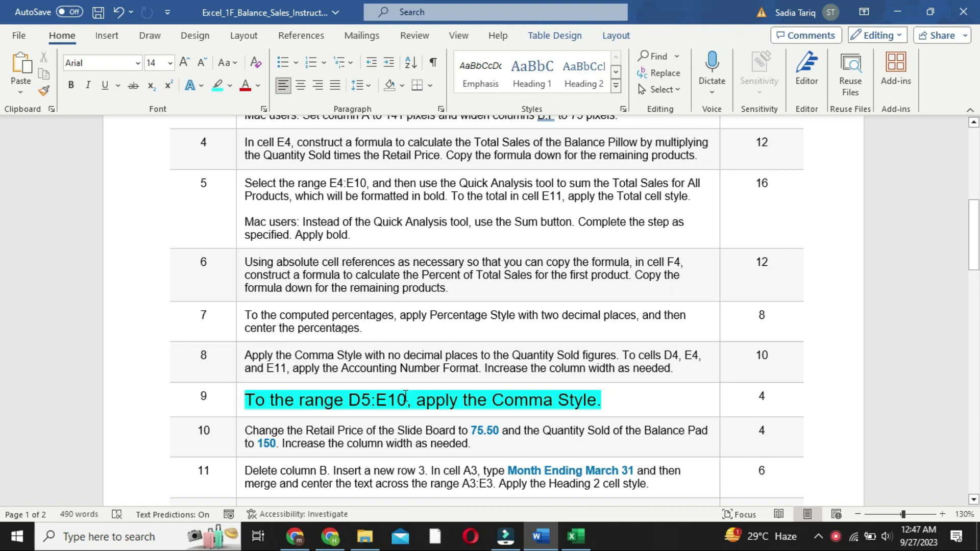
Step: Mark the range D5:E10 in step 9, switch to Excel, and apply the Comma Style to cells D5:E10
left_click_drag(403, 398, 366, 406)
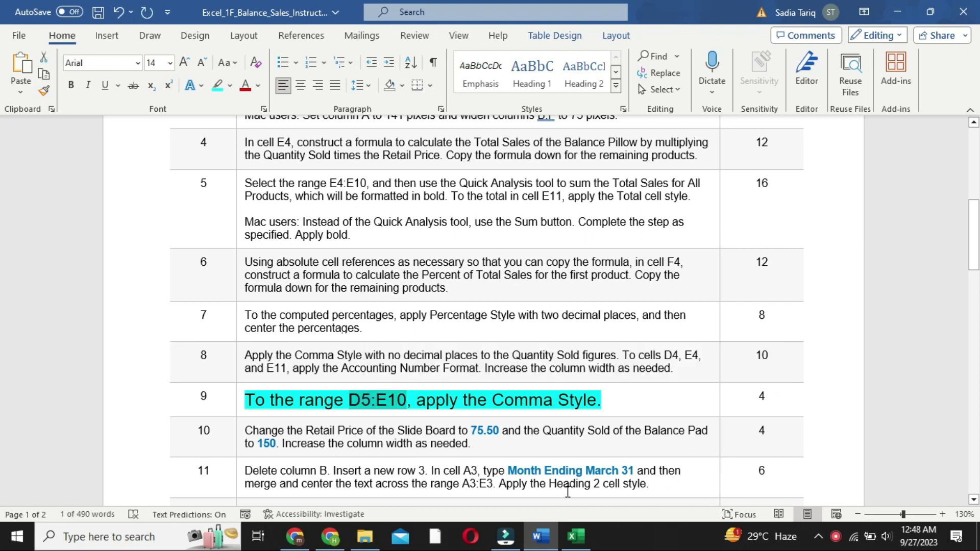
left_click(572, 545)
left_click(31, 134)
key("BackSpace")
type("D5:E10")
key("Return")
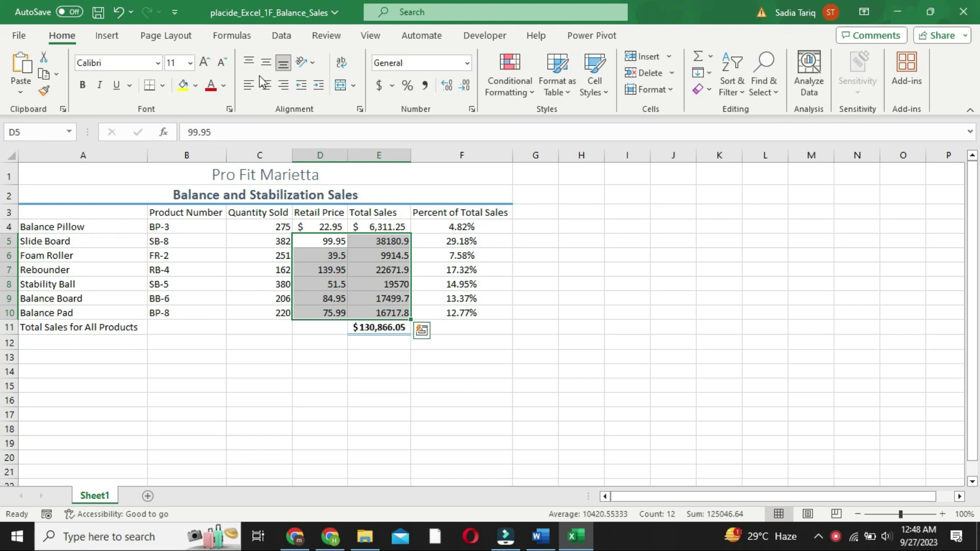
left_click(423, 86)
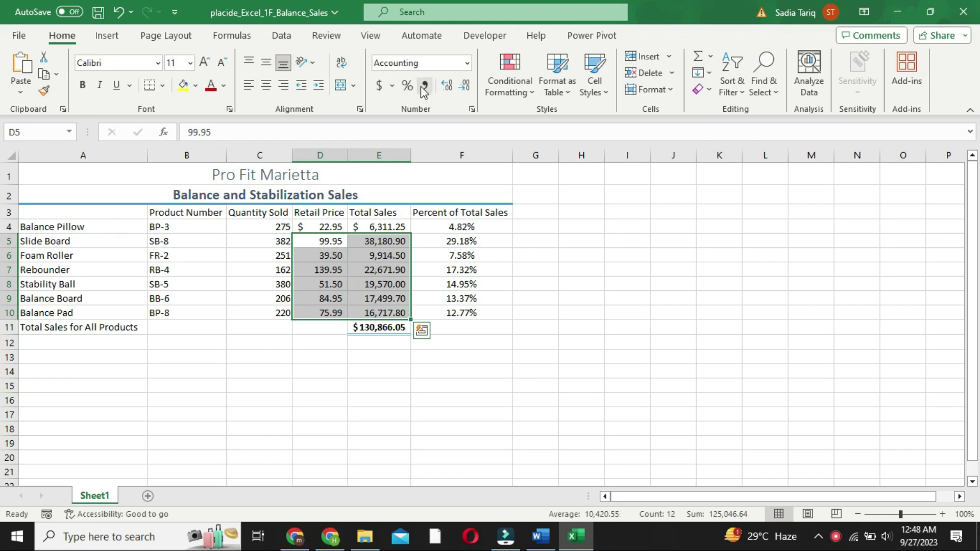
left_click(515, 368)
Step: Look over the start of the instructions in Word and return to the Excel sheet
left_click(541, 536)
left_click_drag(974, 253, 961, 135)
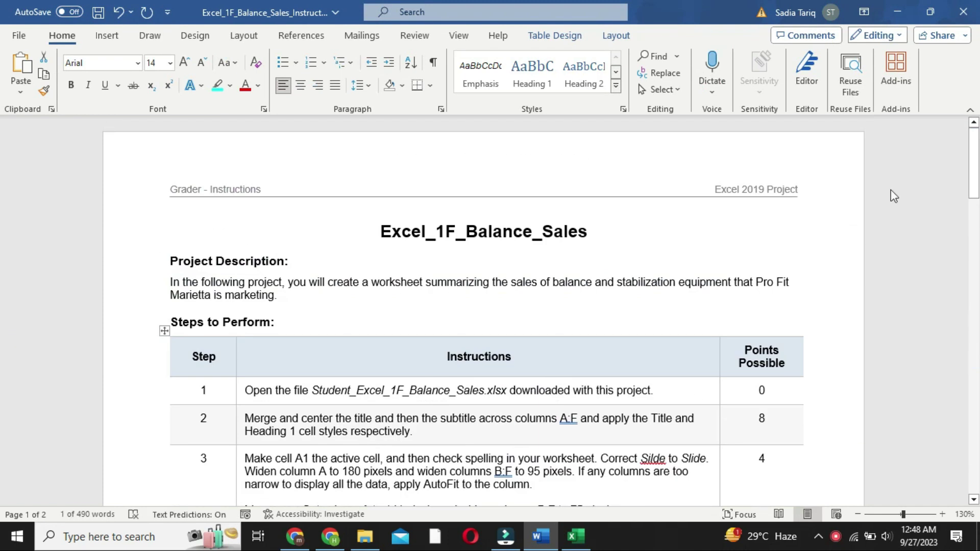
left_click(587, 533)
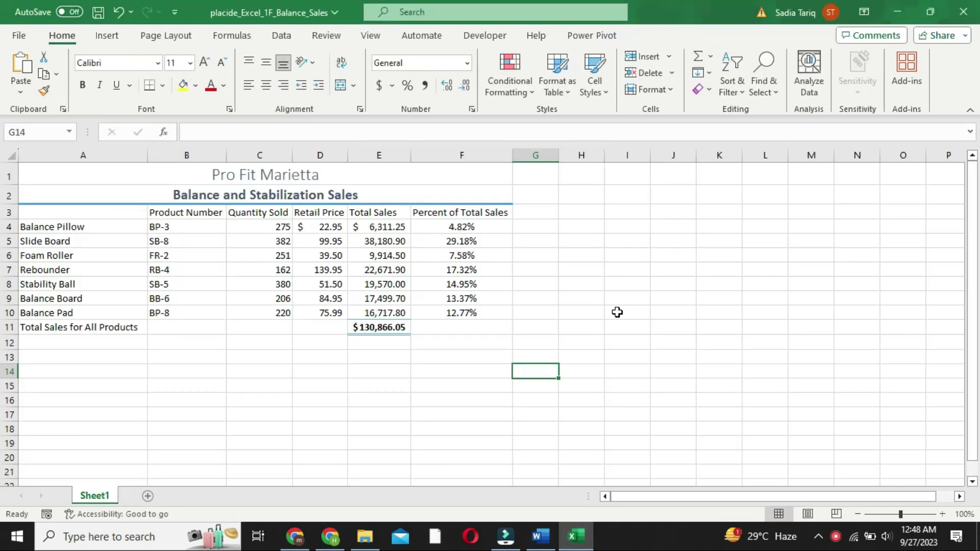